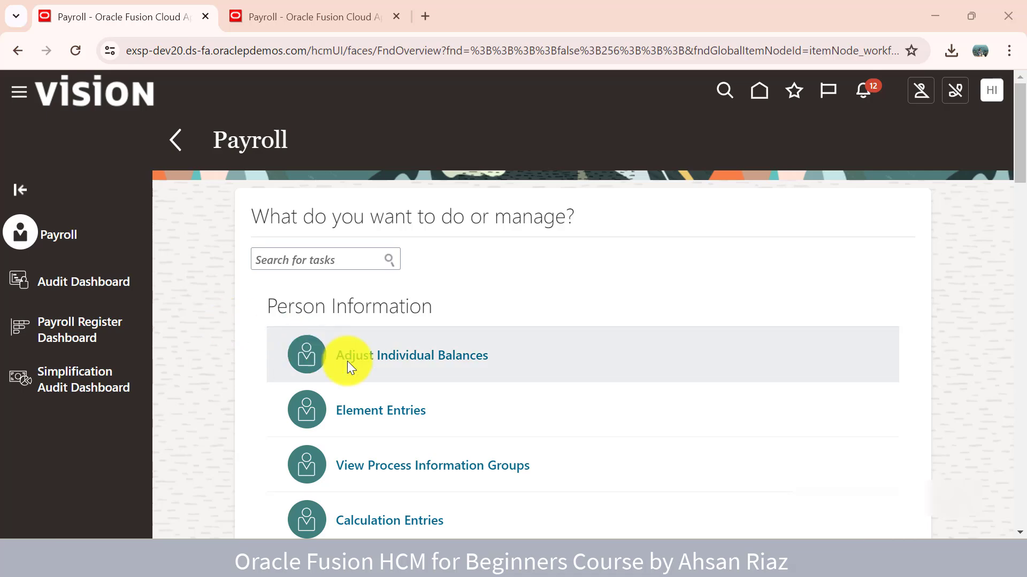
Switch to the Oracle HCM.xlsx workbook in Excel and review the three retroactive tasks that start the payroll normal process
mouse_move(613, 539)
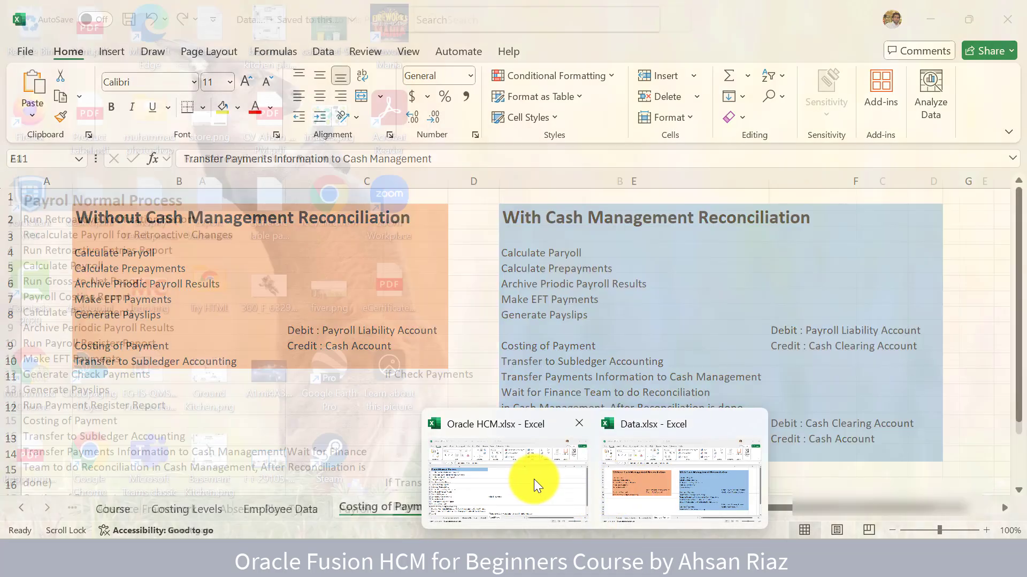
click(518, 468)
click(192, 310)
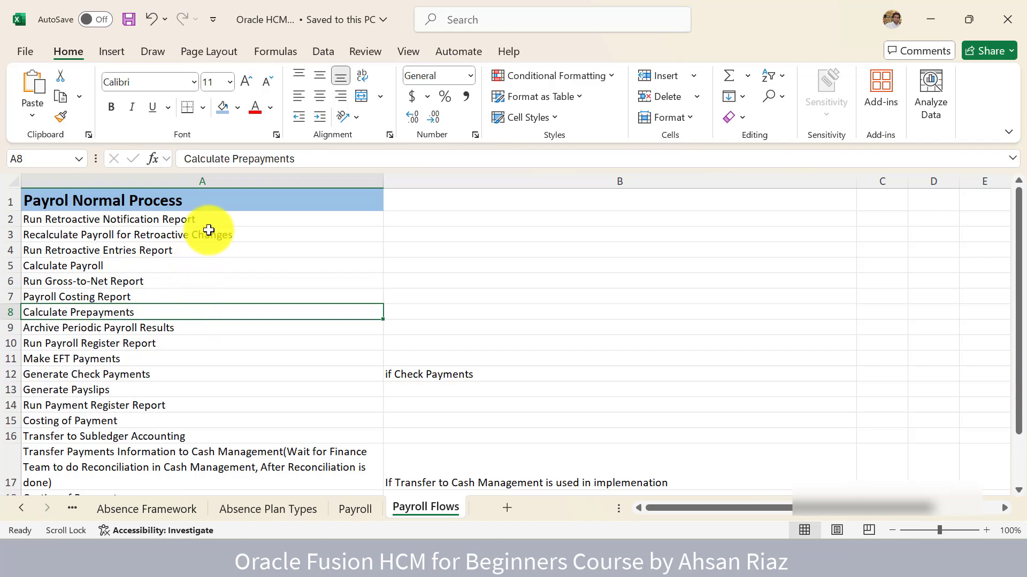
click(226, 216)
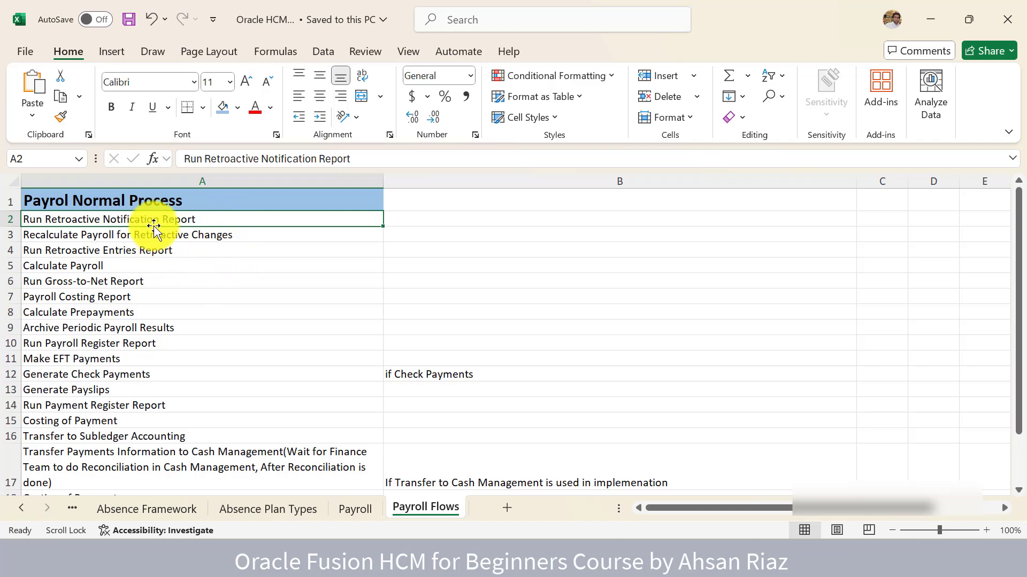
shift+click(173, 253)
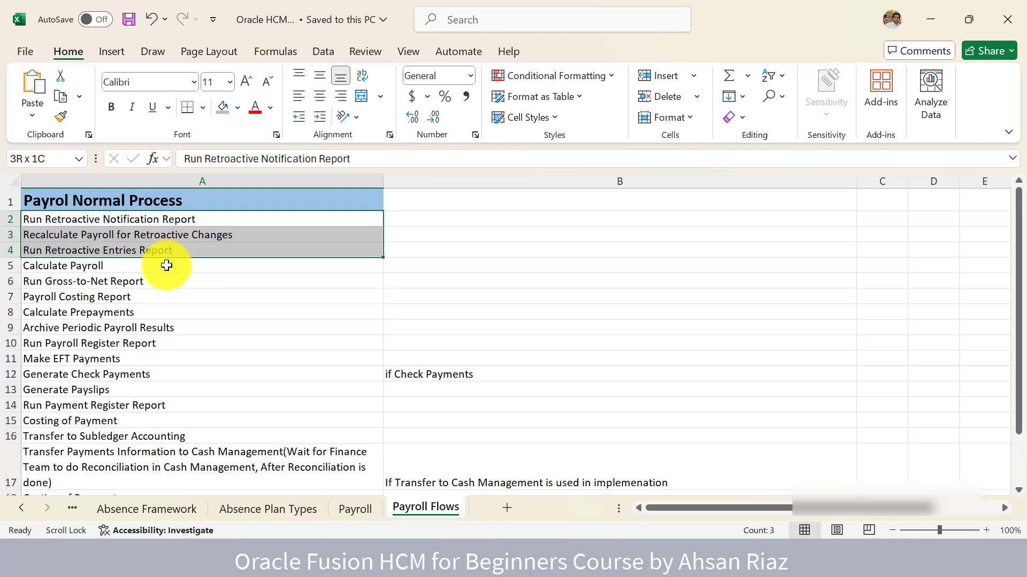
Review the payroll process tasks one by one, from Calculate Payroll to the first Transfer to Subledger Accounting
click(166, 266)
click(167, 282)
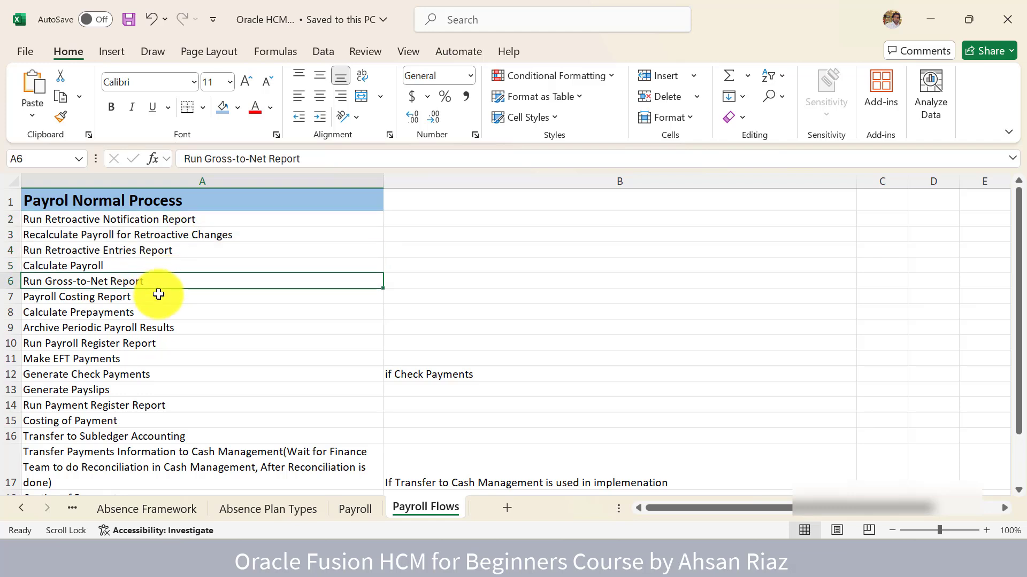
click(157, 295)
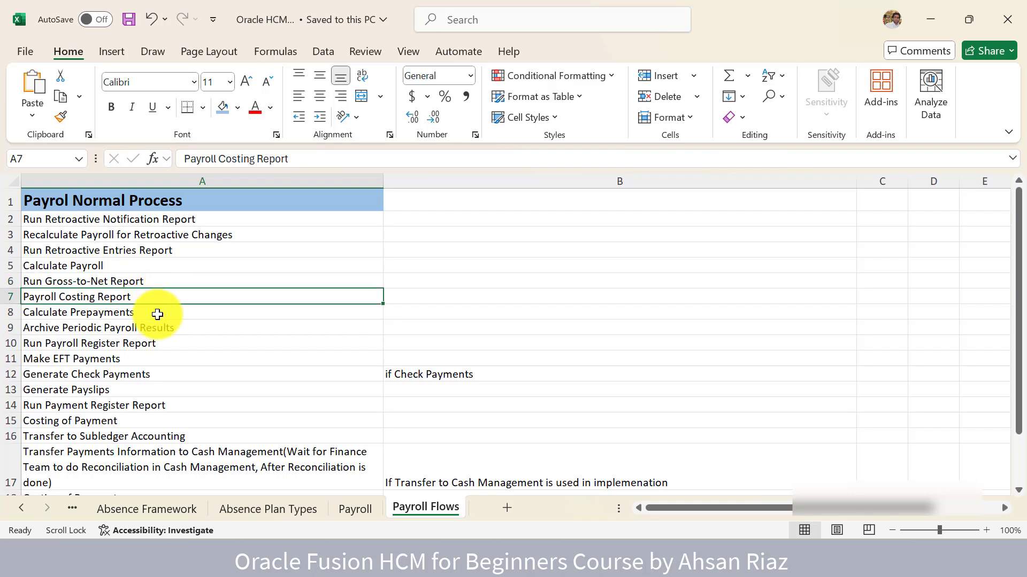
click(156, 317)
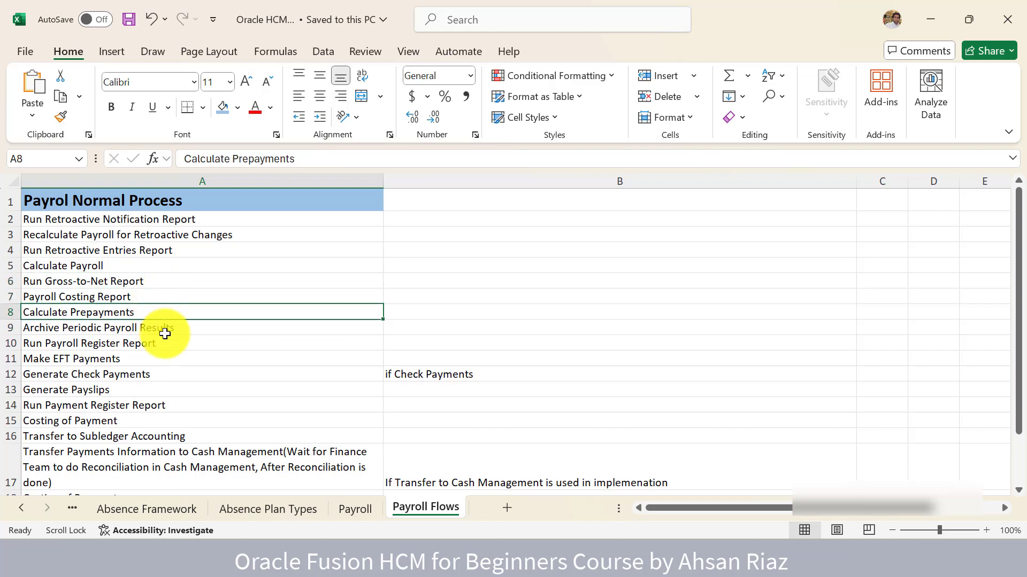
click(169, 330)
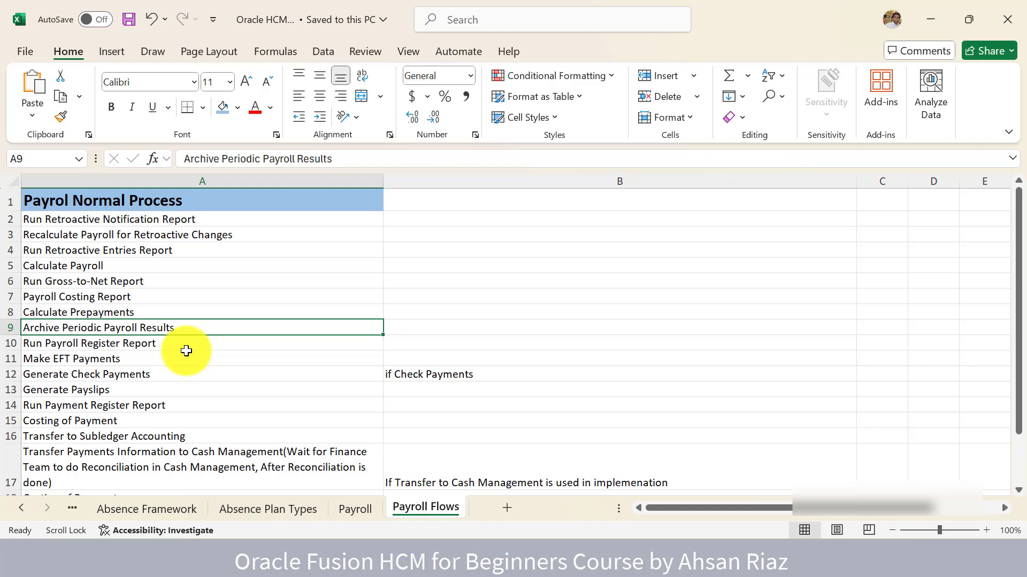
click(141, 342)
click(148, 360)
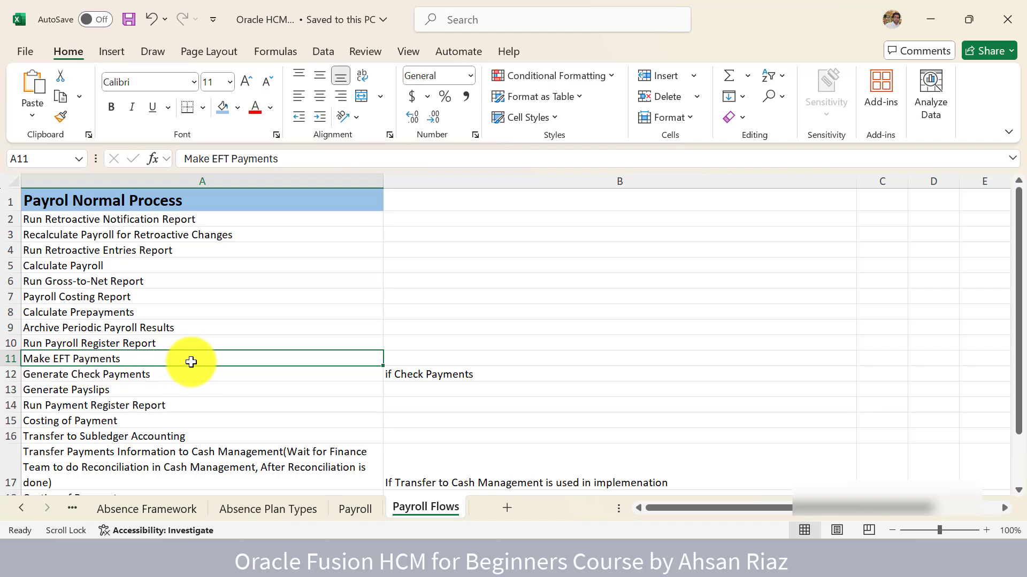
click(167, 376)
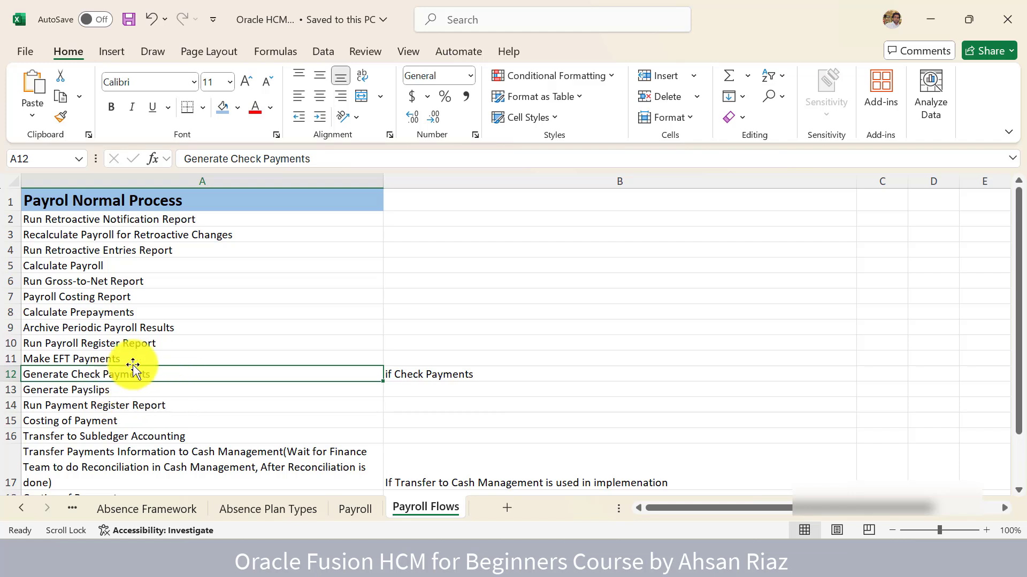
click(130, 393)
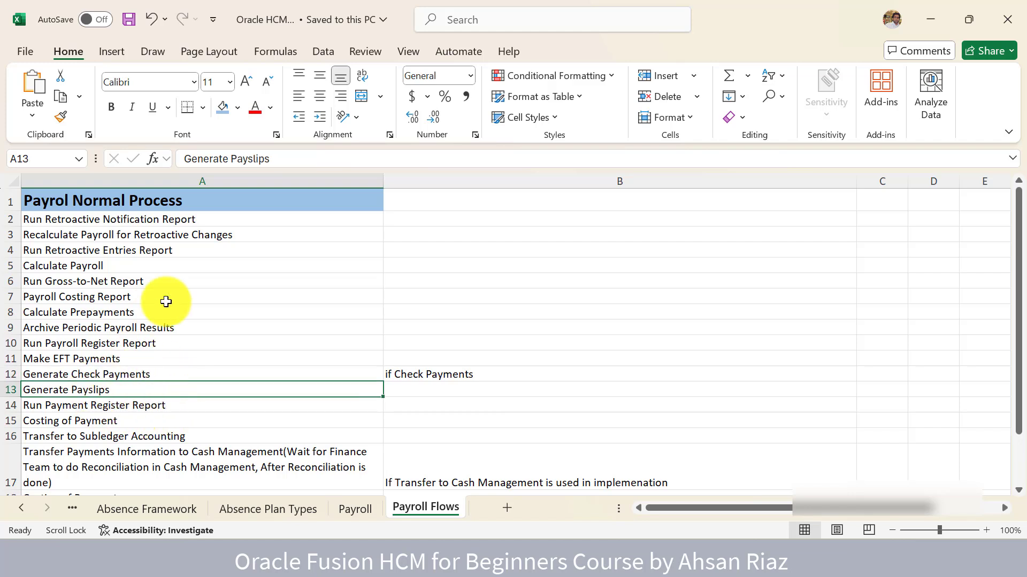
click(172, 406)
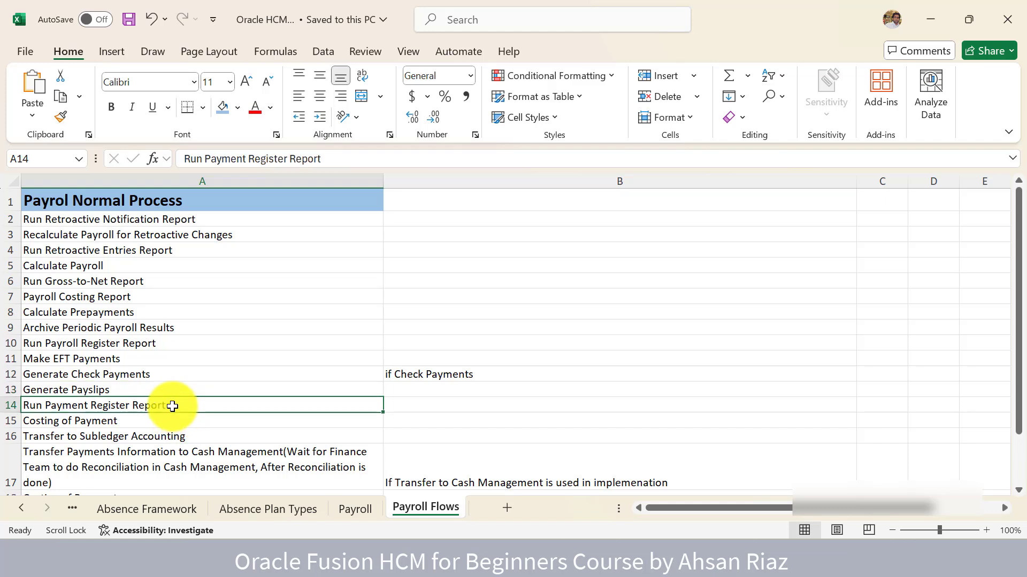
click(152, 422)
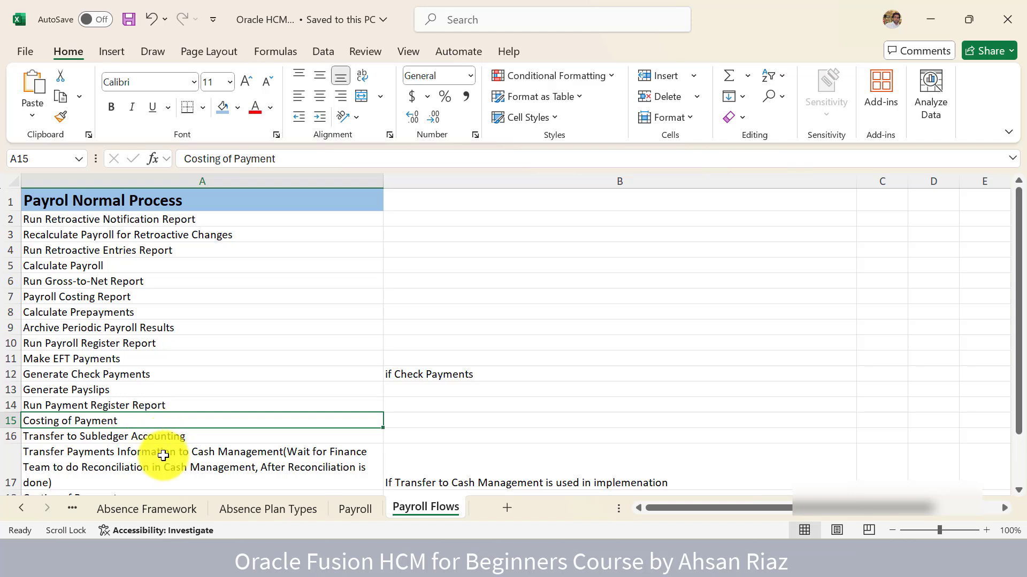
click(154, 440)
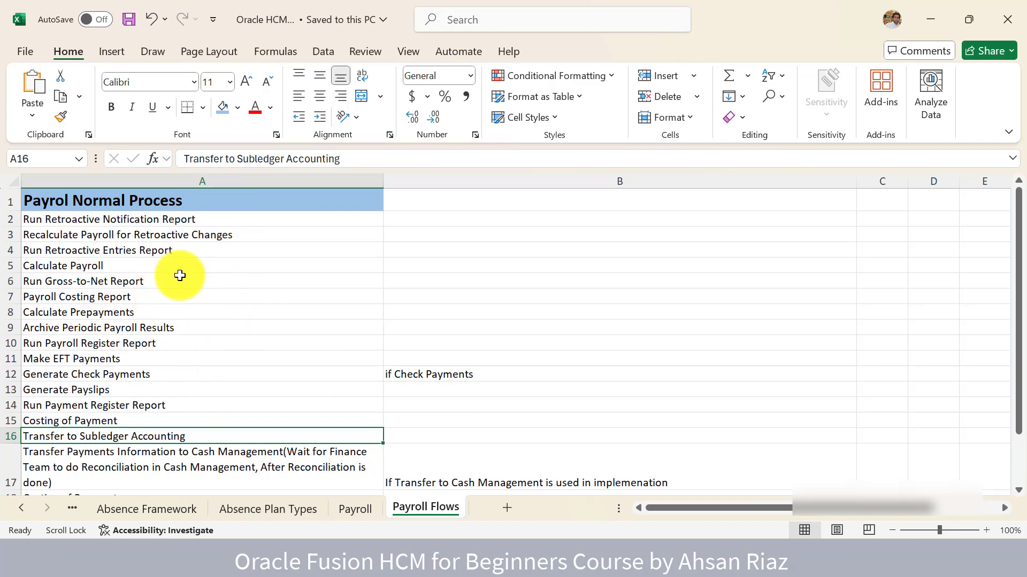
Review the Cash Management transfer and the costing task following it, and return to Run Retroactive Notification Report
scroll(180, 275, down, 1)
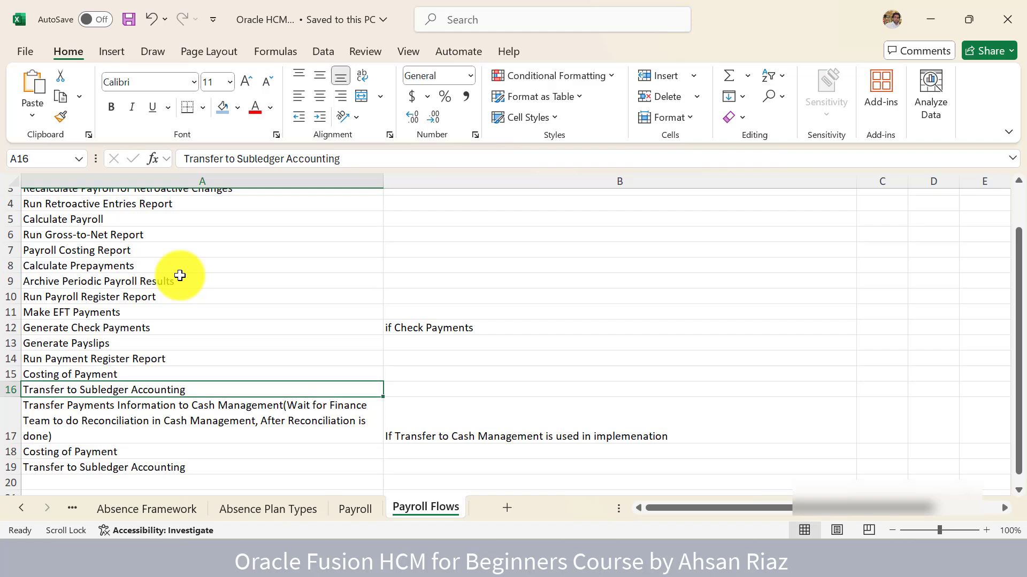
click(194, 413)
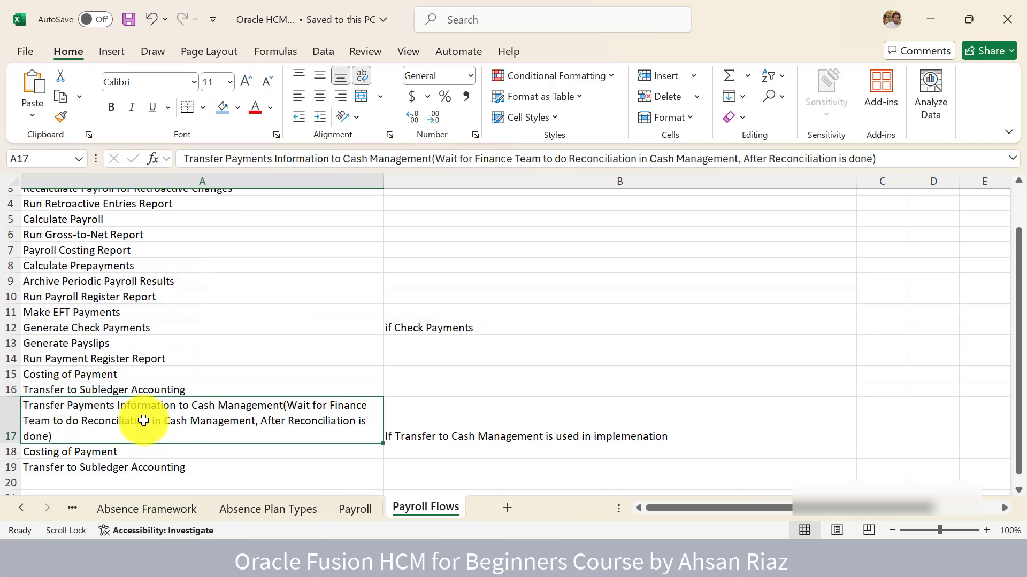
click(141, 454)
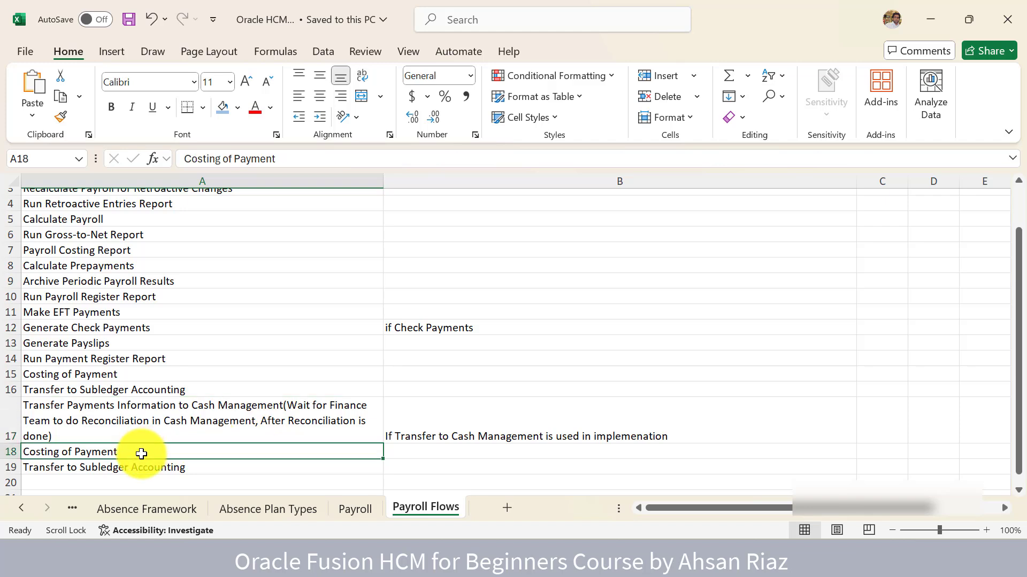
click(175, 423)
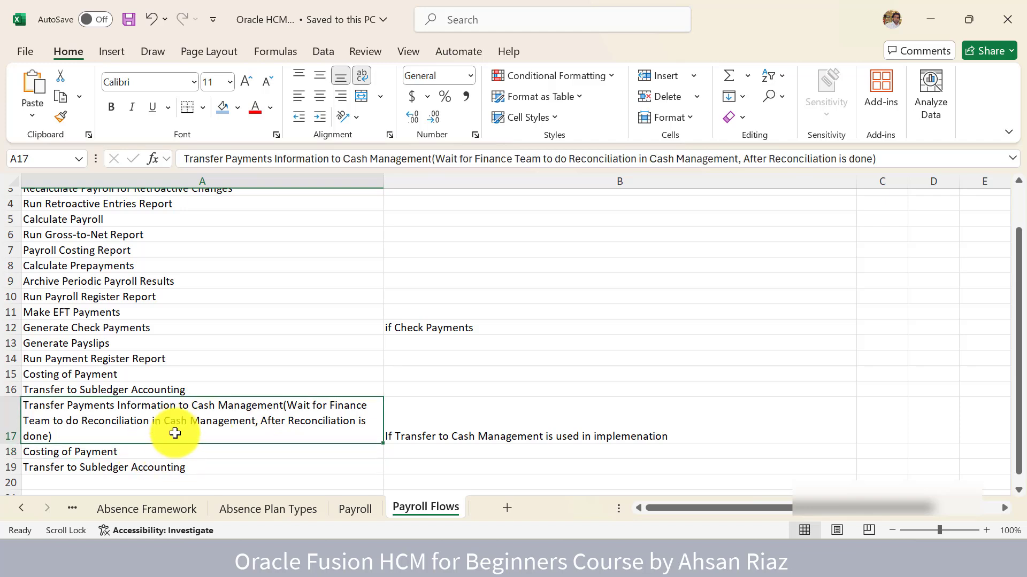
scroll(174, 424, up, 1)
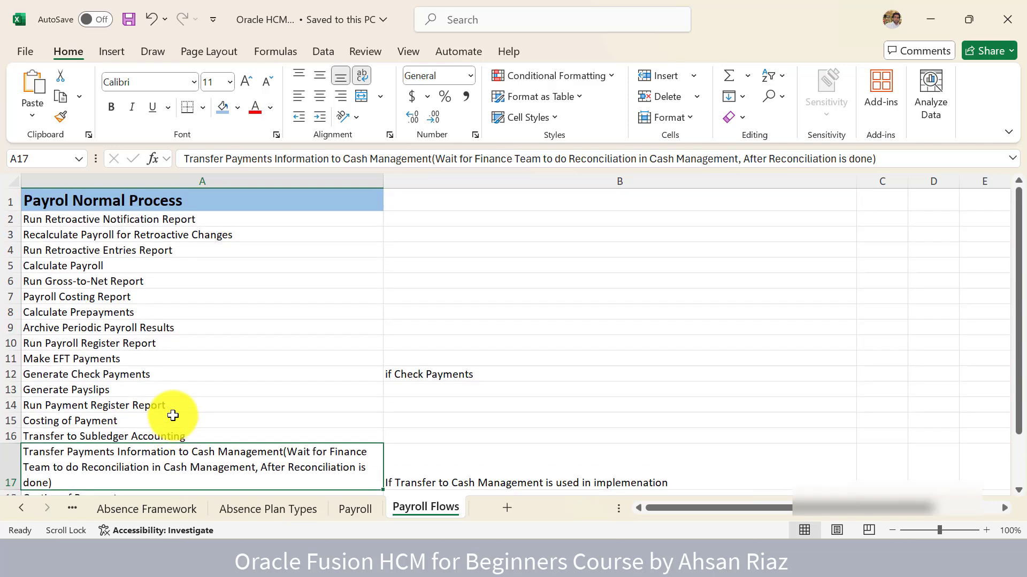
click(204, 220)
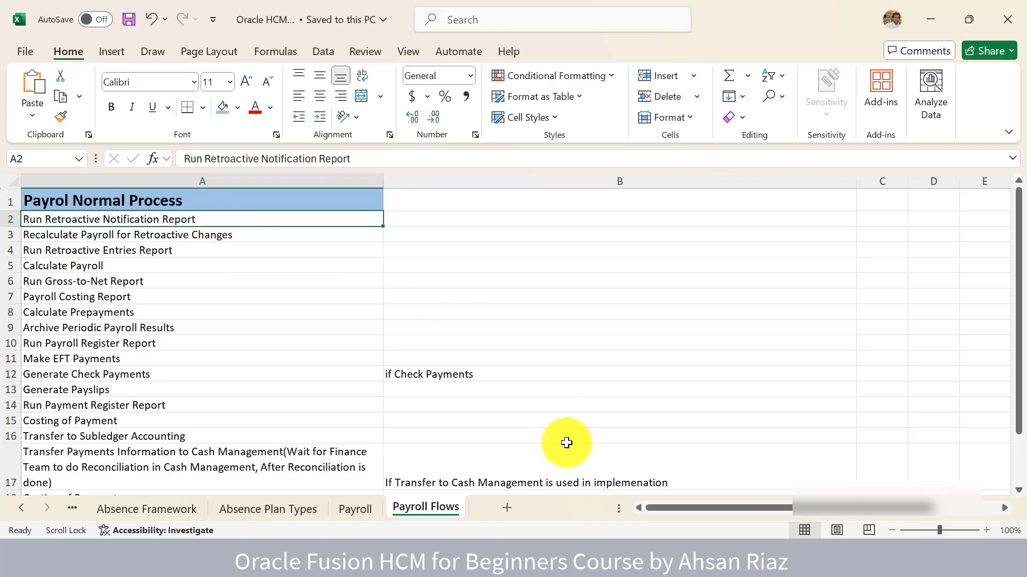
Switch to the second Payroll page in Chrome, search the tasks for "pers" and open Person Results
mouse_move(533, 540)
click(502, 478)
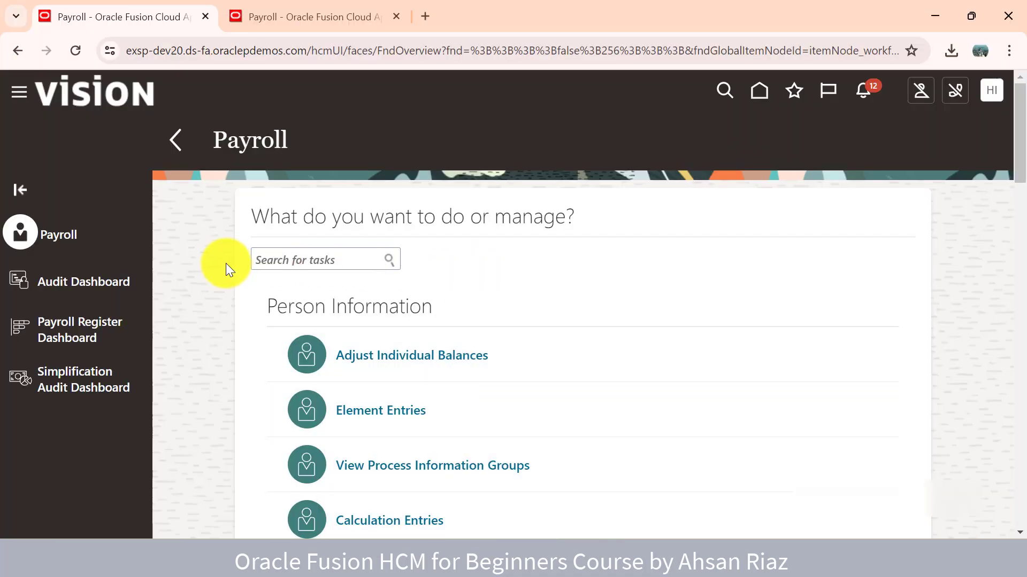
click(293, 22)
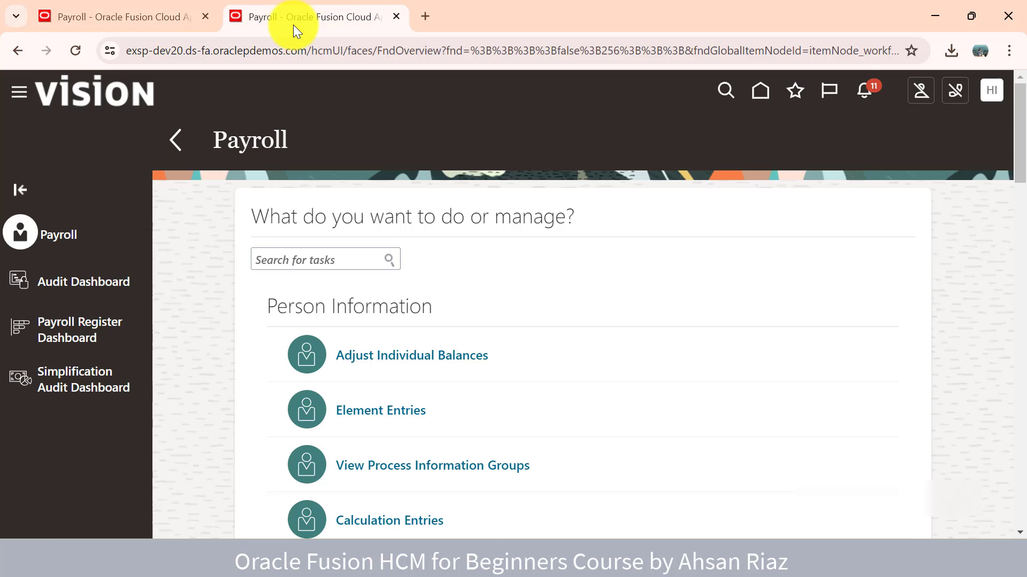
scroll(240, 328, down, 7)
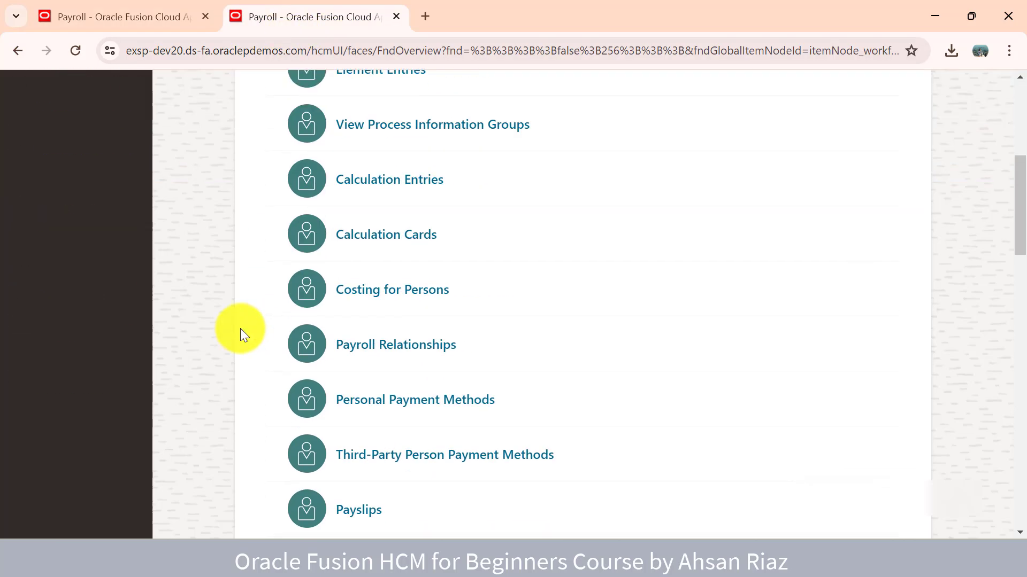
scroll(239, 324, down, 7)
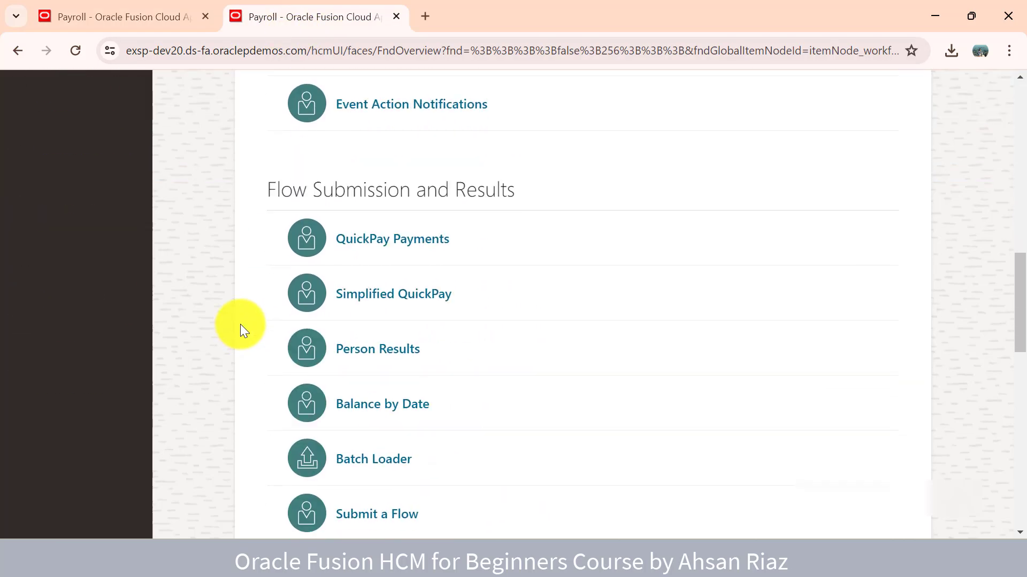
scroll(243, 319, up, 13)
scroll(258, 280, up, 1)
click(280, 257)
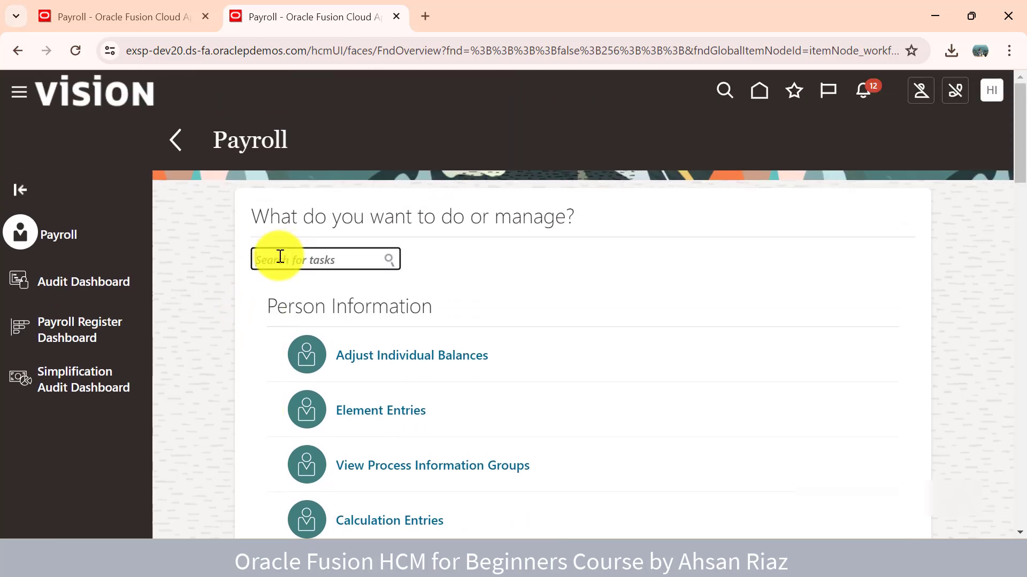
text(pers)
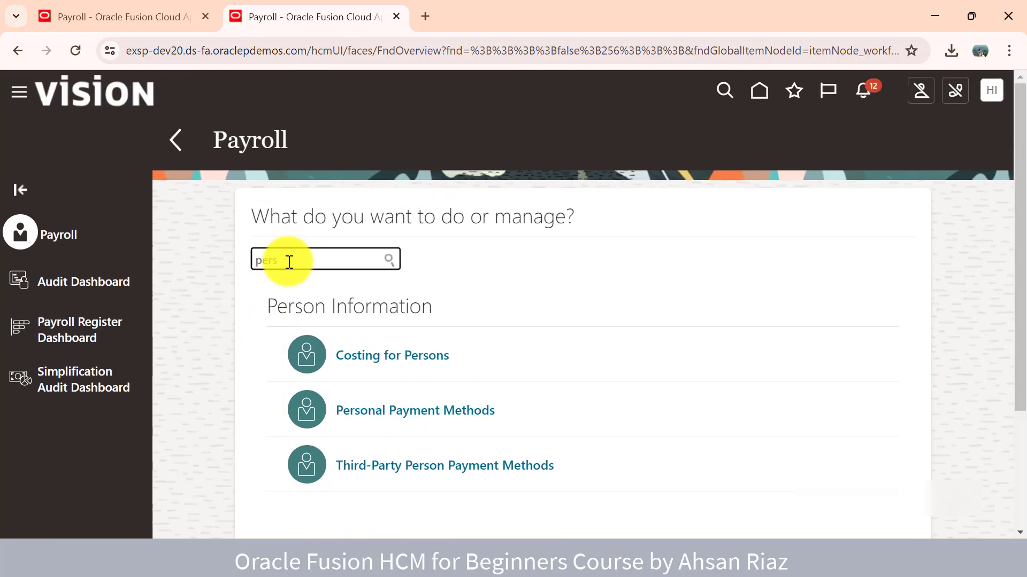
scroll(358, 347, down, 2)
scroll(356, 366, down, 2)
click(398, 439)
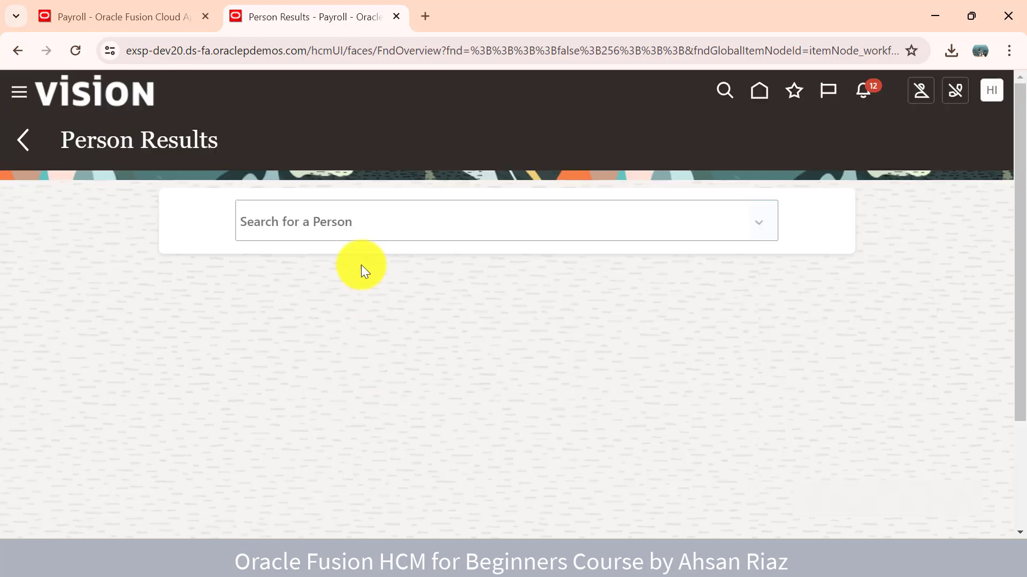
Open the payroll results of the first recent person and remove the Process Date filter from the results listing
click(344, 222)
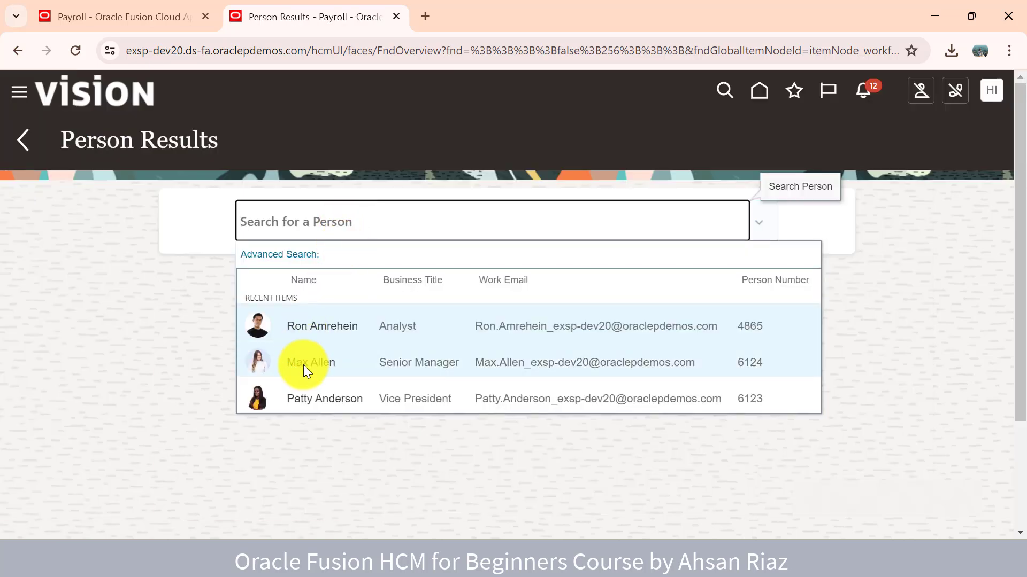
click(305, 340)
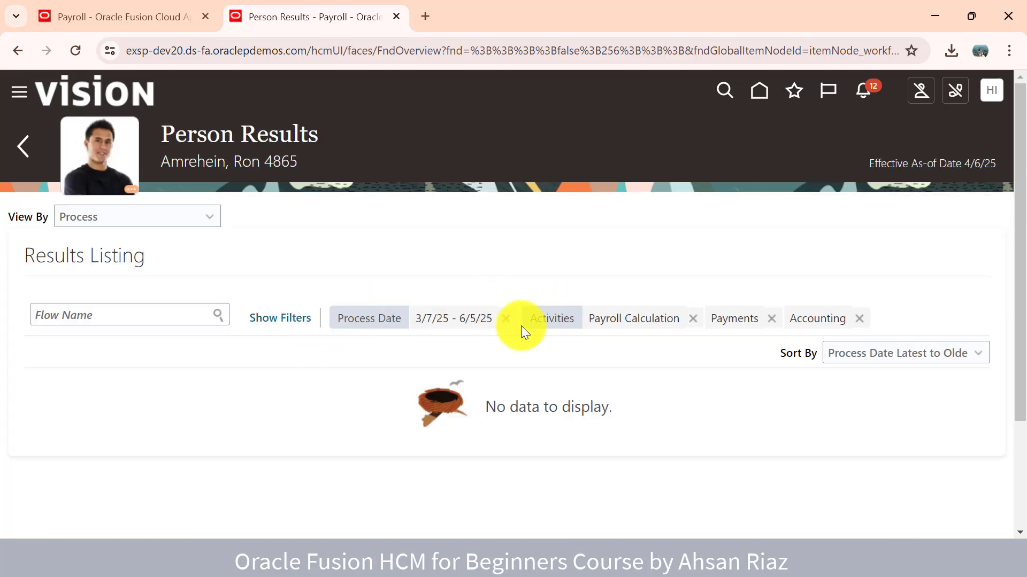
click(506, 320)
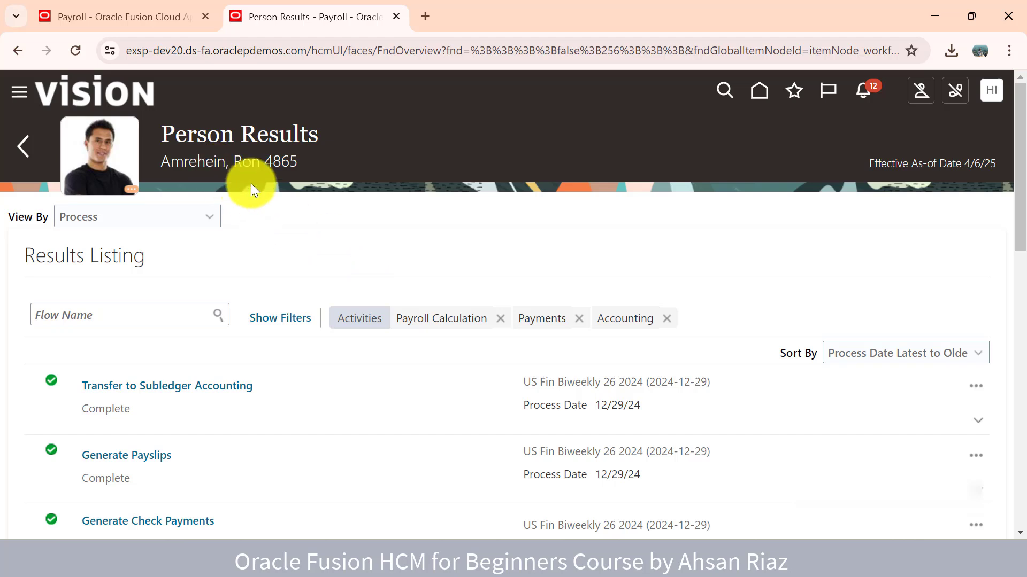
Examine the processes listed for the US Fin Biweekly 26 2024 flow, from Transfer to Subledger Accounting back to Calculate Payroll
scroll(282, 192, down, 2)
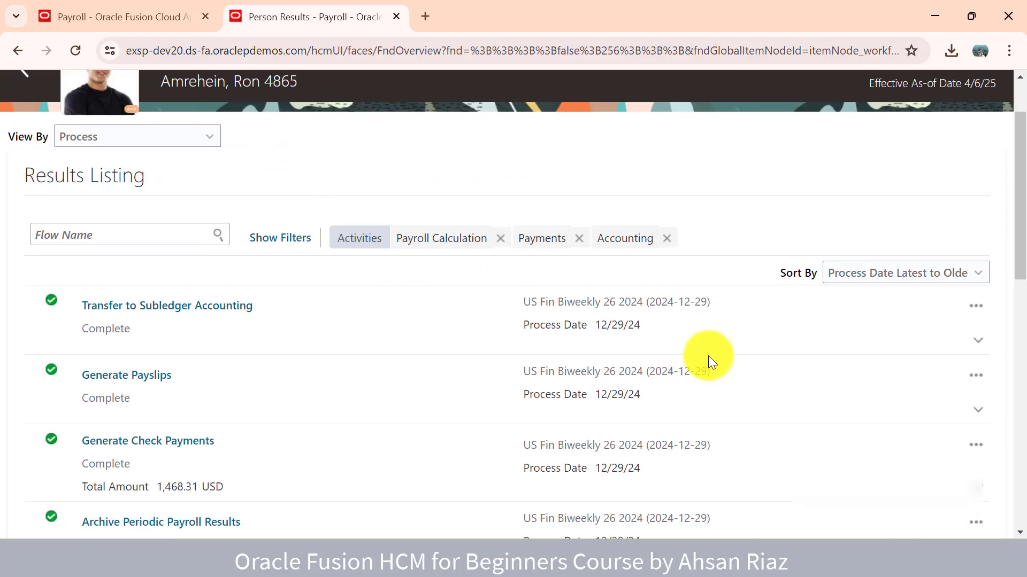
scroll(288, 302, up, 2)
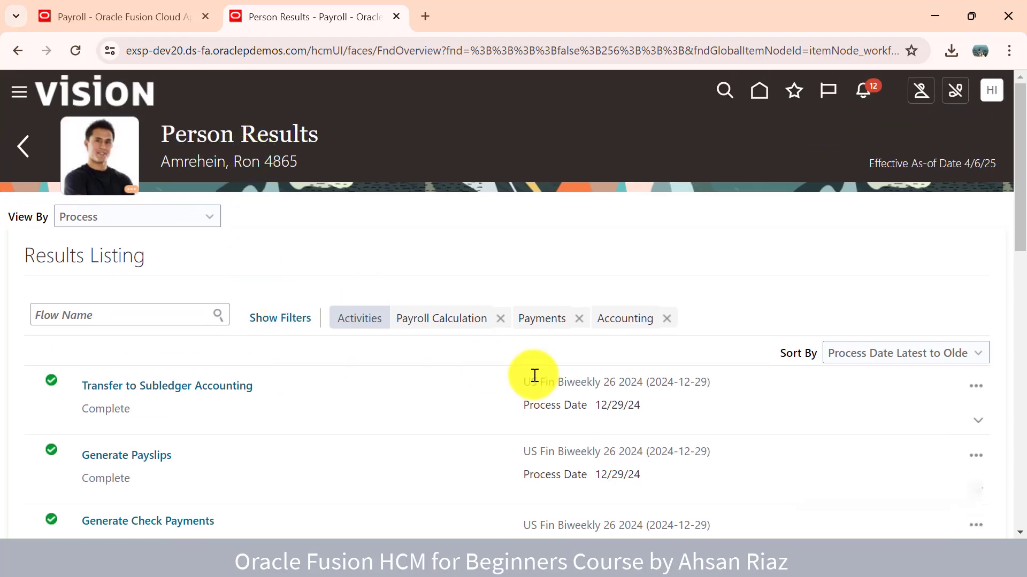
scroll(533, 372, down, 2)
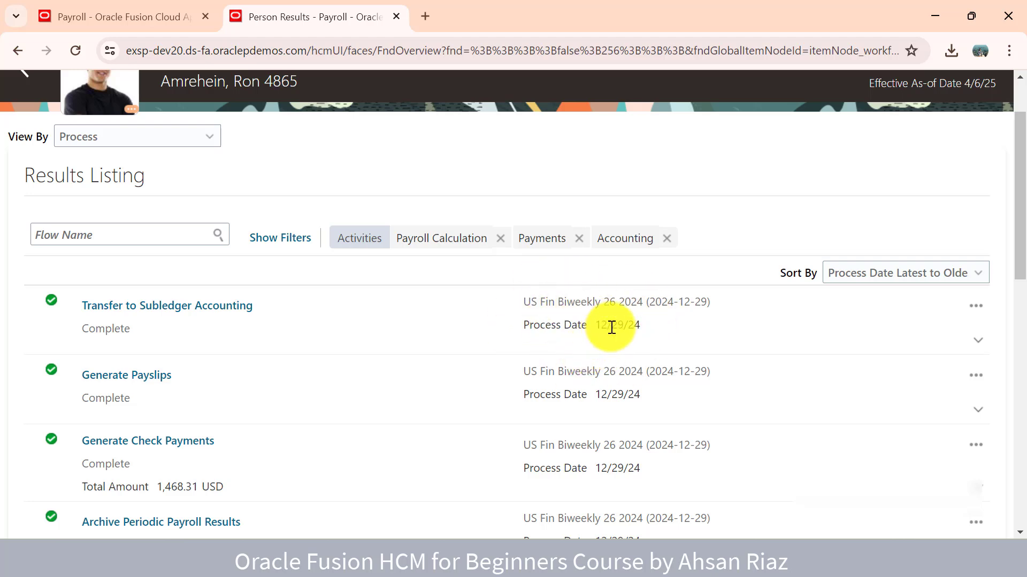
scroll(611, 328, down, 2)
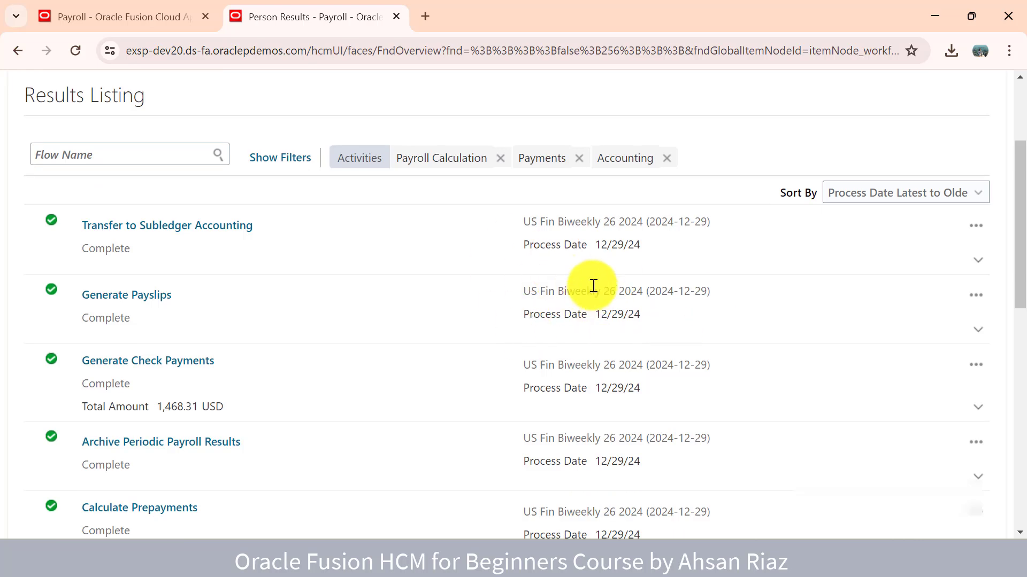
scroll(319, 464, down, 3)
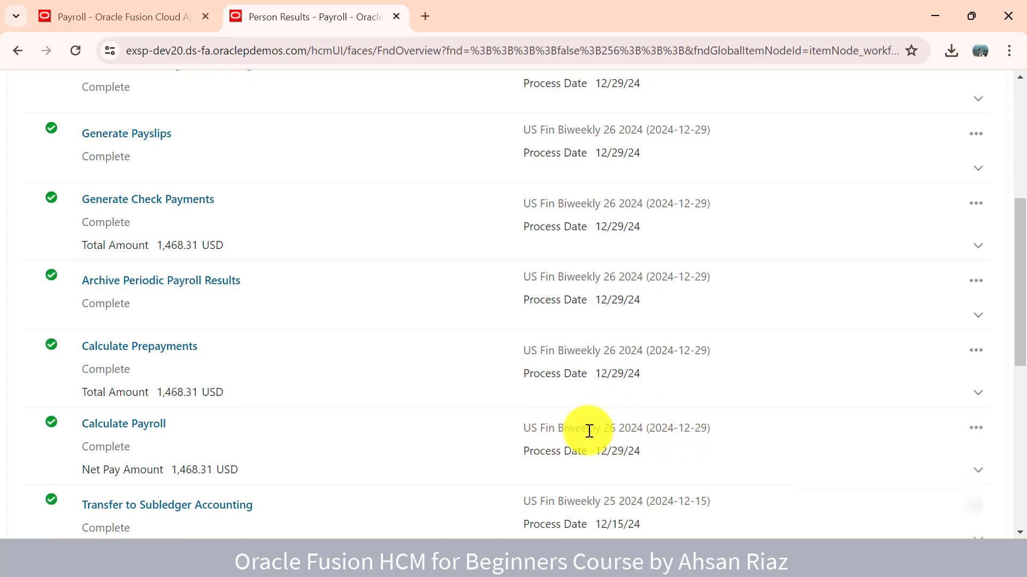
Examine the processes listed for the US Fin Biweekly 25 2024 flow and return to the start of the results listing
scroll(591, 425, down, 3)
scroll(596, 416, down, 5)
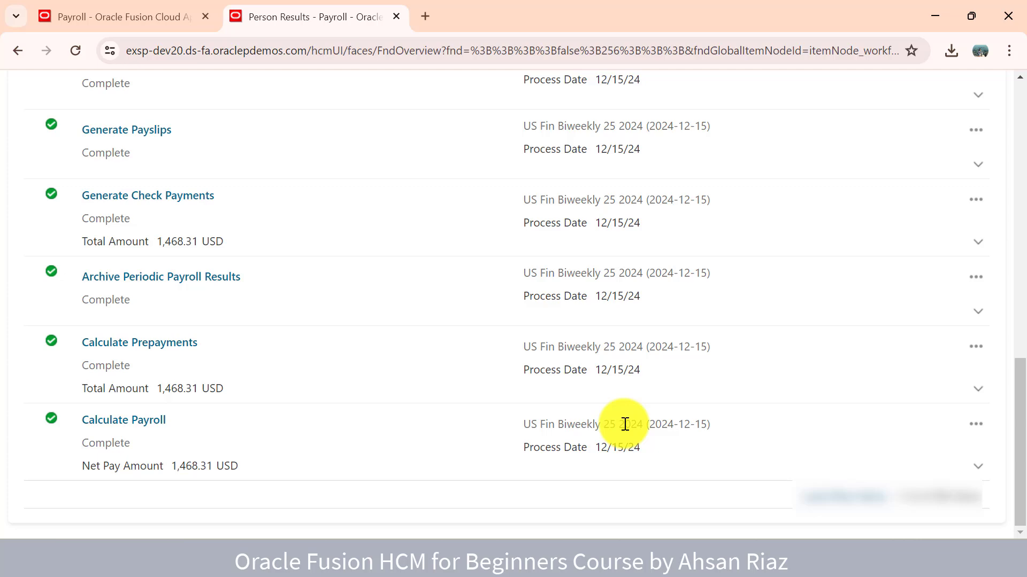
scroll(624, 424, up, 10)
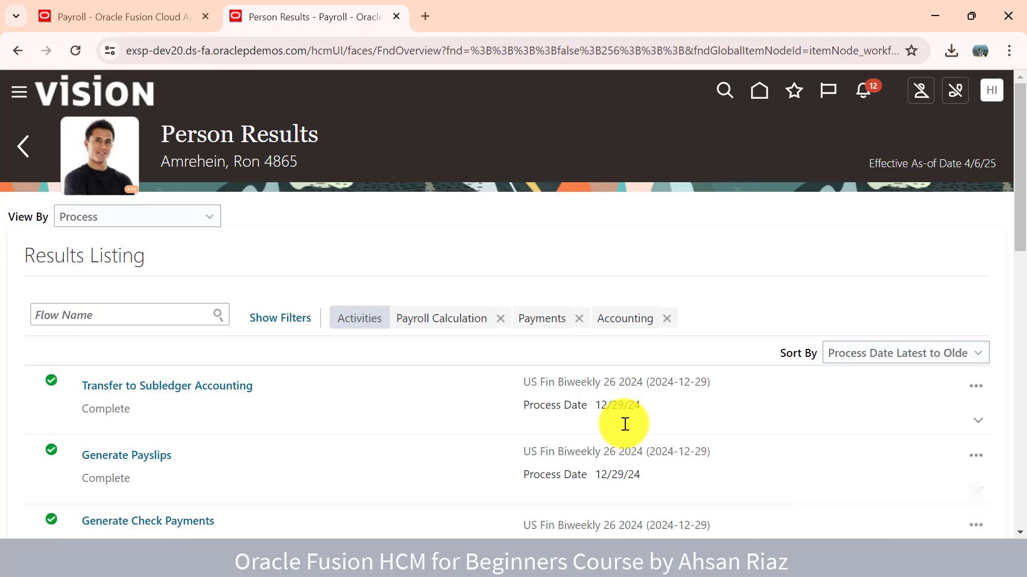
scroll(624, 424, down, 4)
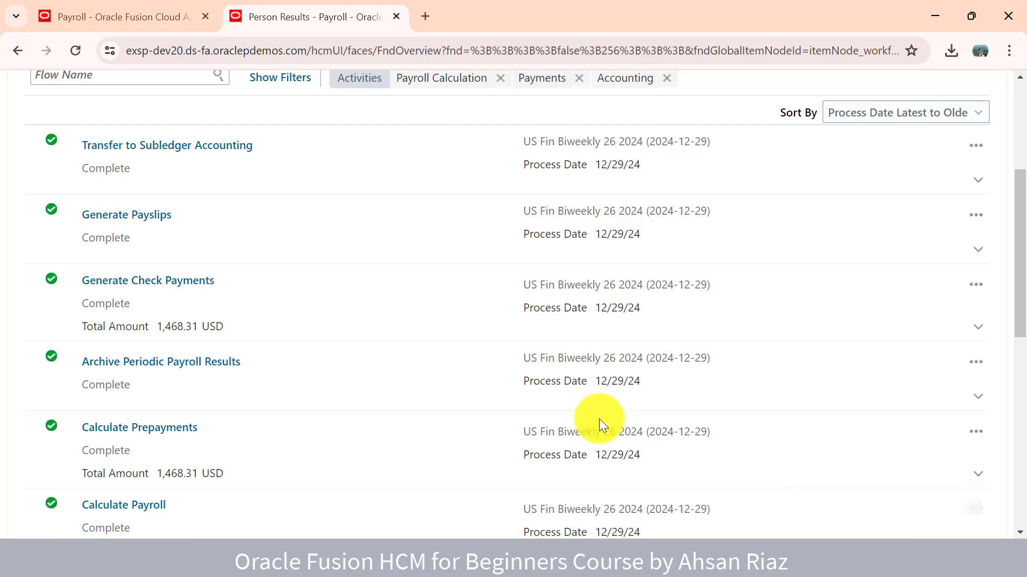
scroll(599, 419, up, 3)
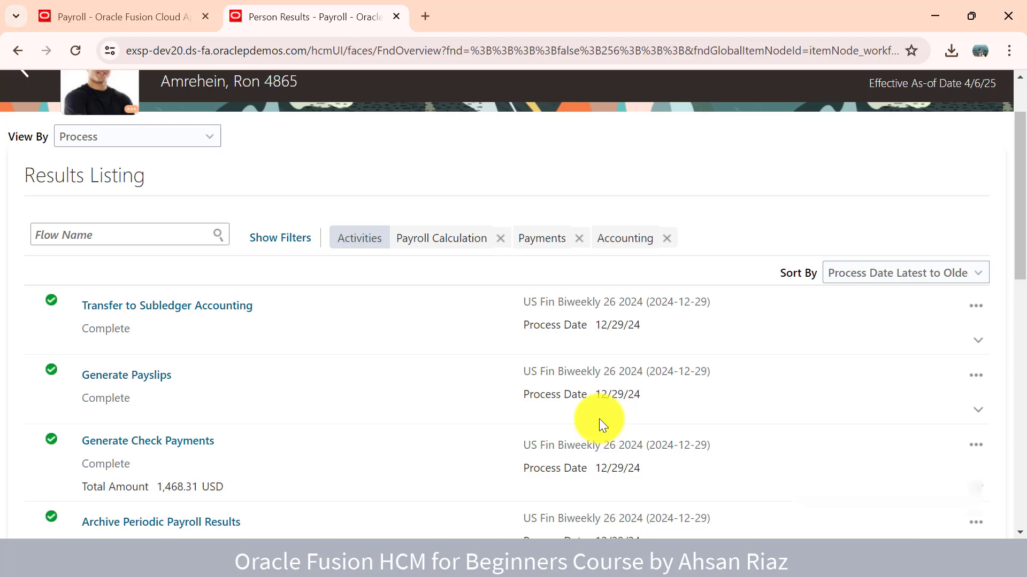
scroll(599, 420, up, 3)
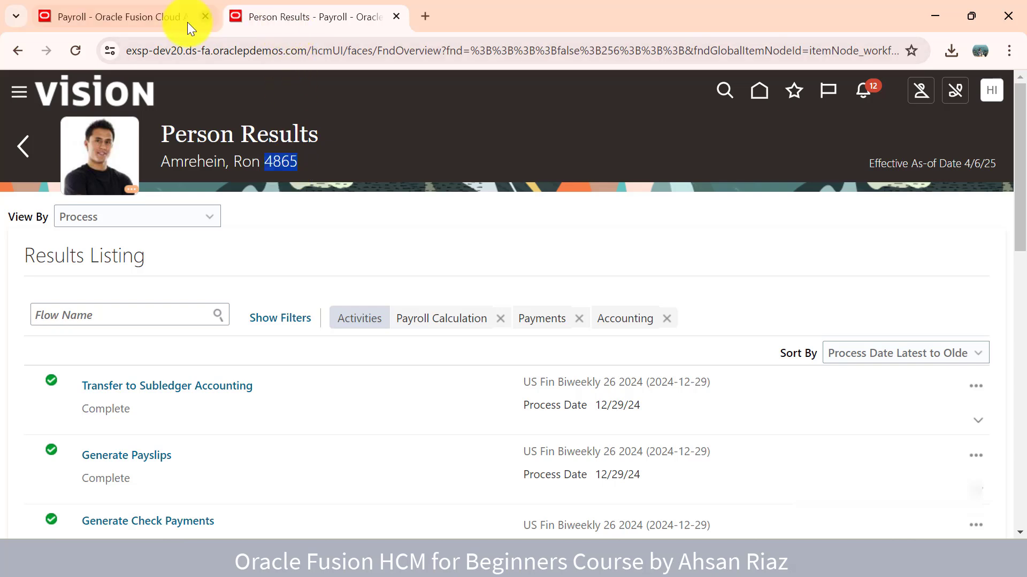
Switch to the first Payroll page in Chrome, return to the home page and open Person Management from My Client Groups
click(153, 27)
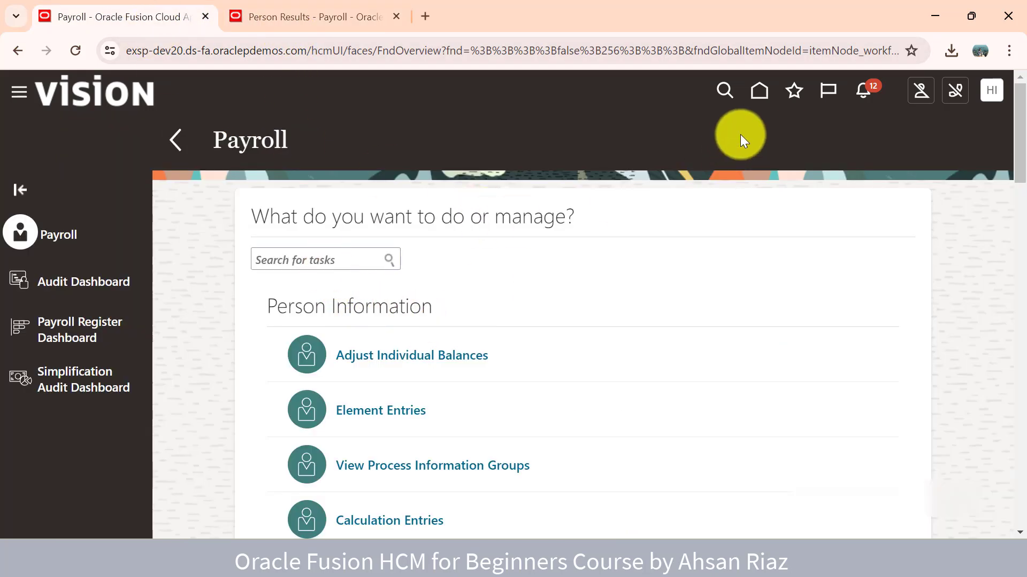
click(756, 101)
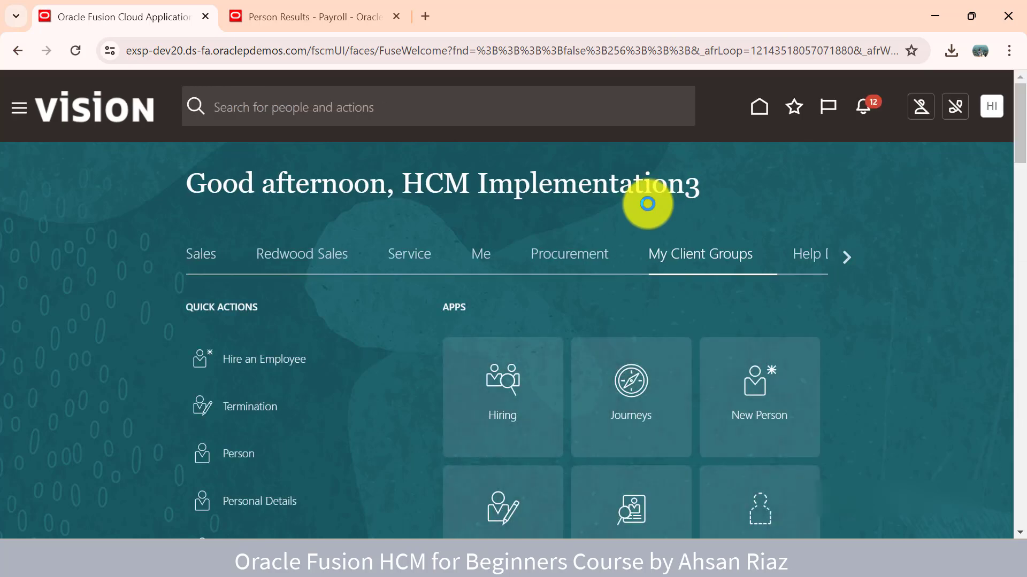
scroll(588, 453, down, 3)
click(503, 396)
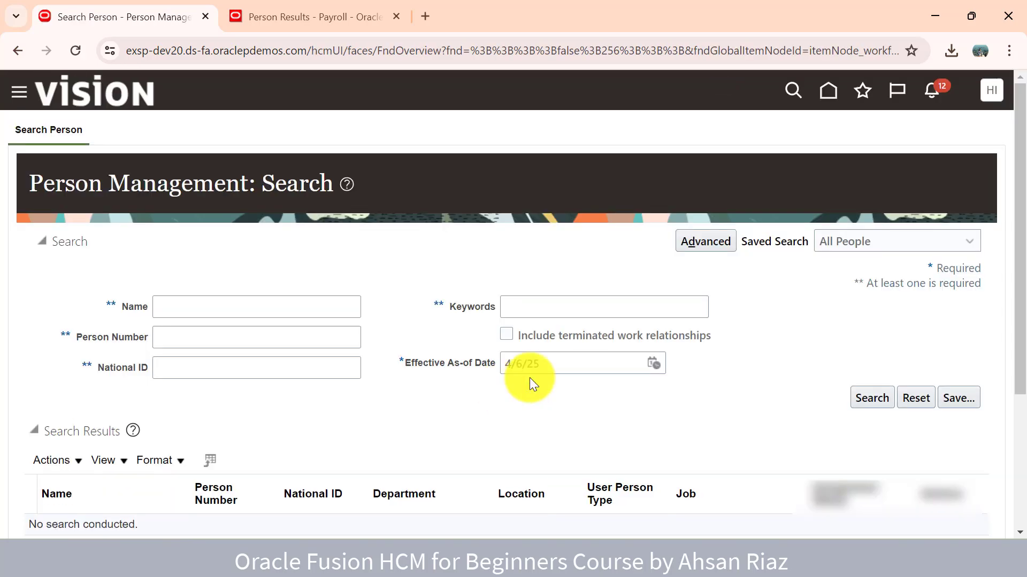
Search for the employee by person number and open the matching employment record
click(290, 337)
text(4865)
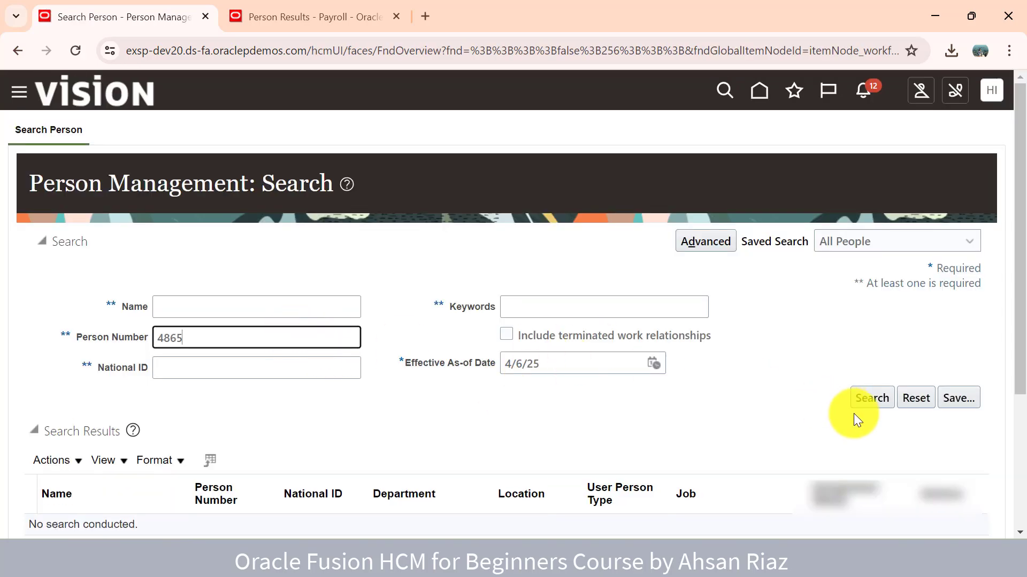
click(880, 404)
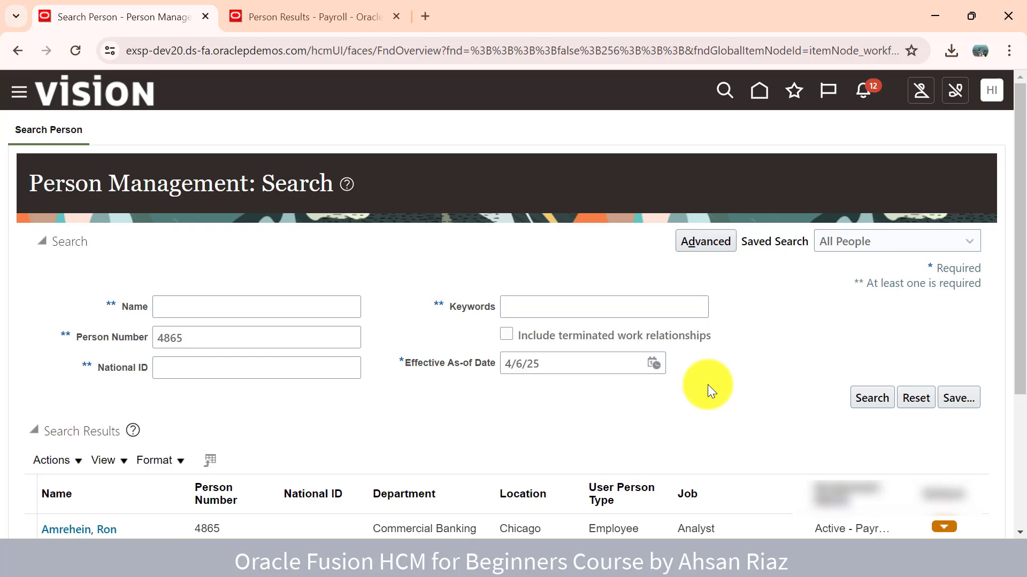
scroll(707, 384, down, 3)
click(118, 381)
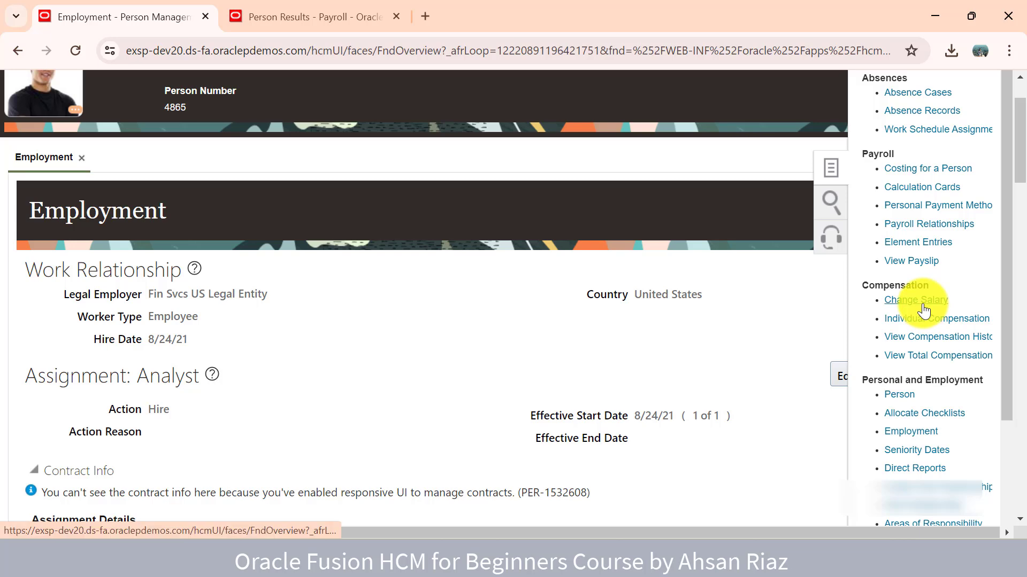
Open the employee's Change Salary page and start a new salary proposal with the start date 12/1/24
click(916, 301)
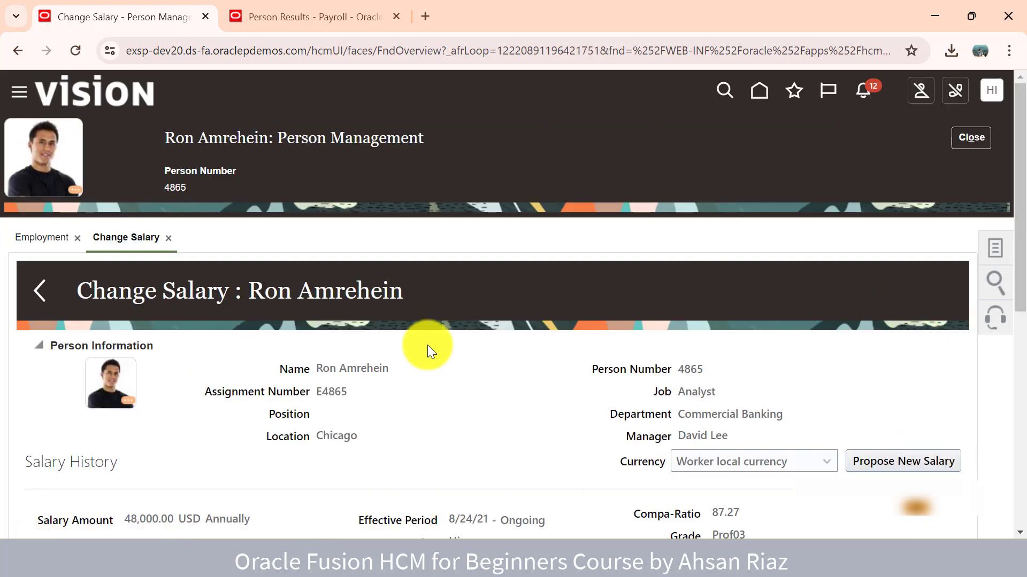
scroll(428, 345, down, 1)
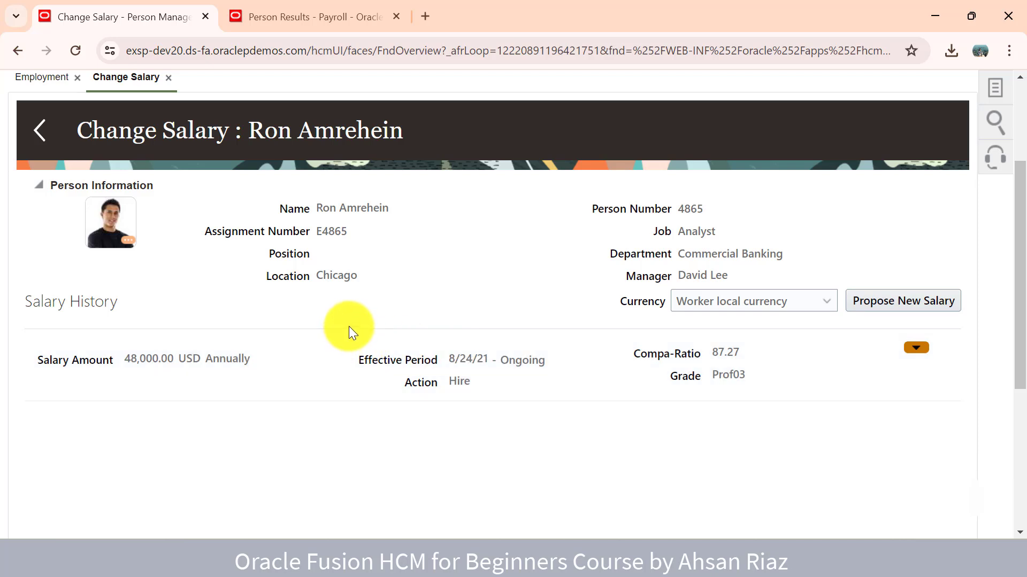
click(935, 299)
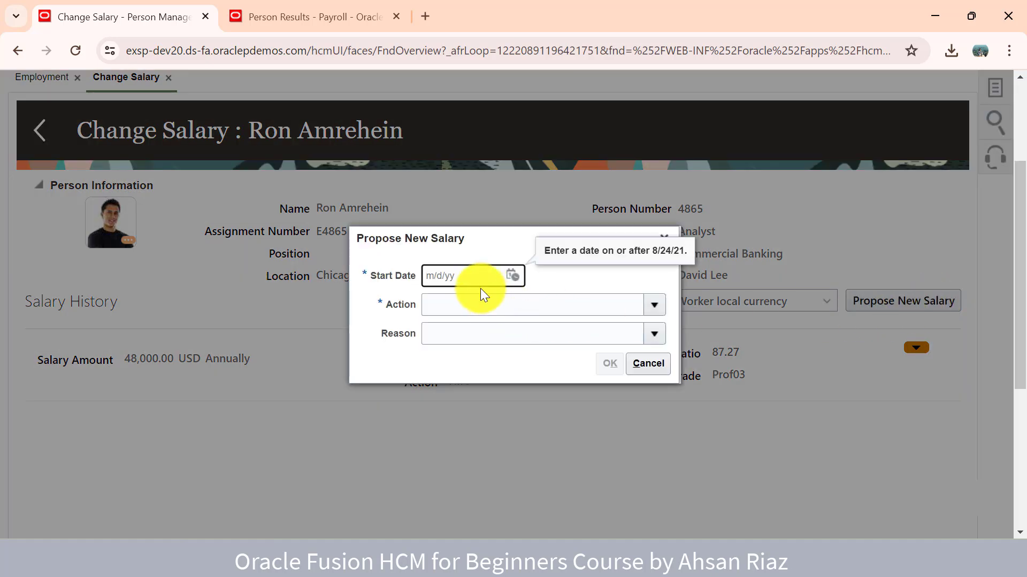
click(513, 277)
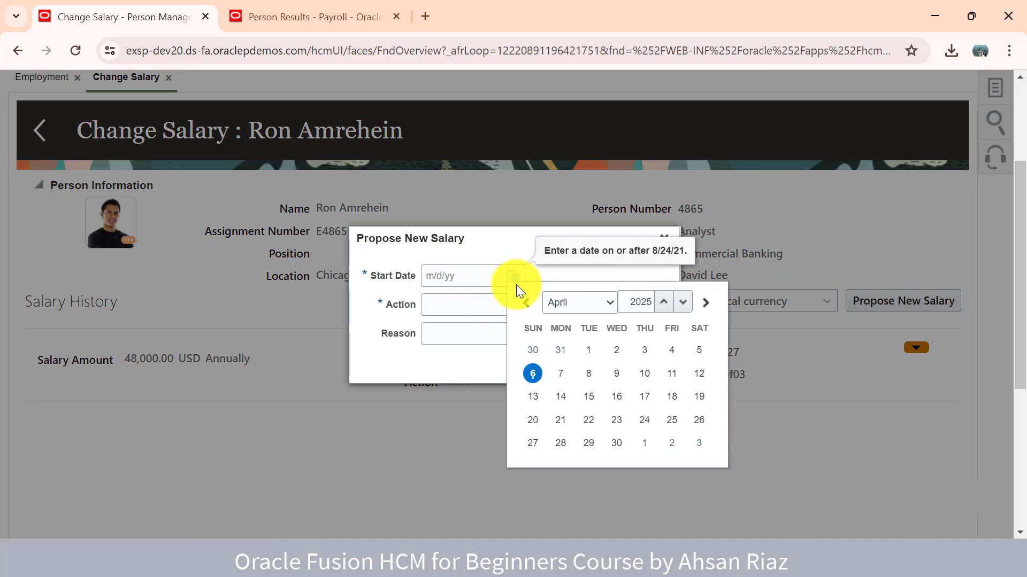
click(663, 302)
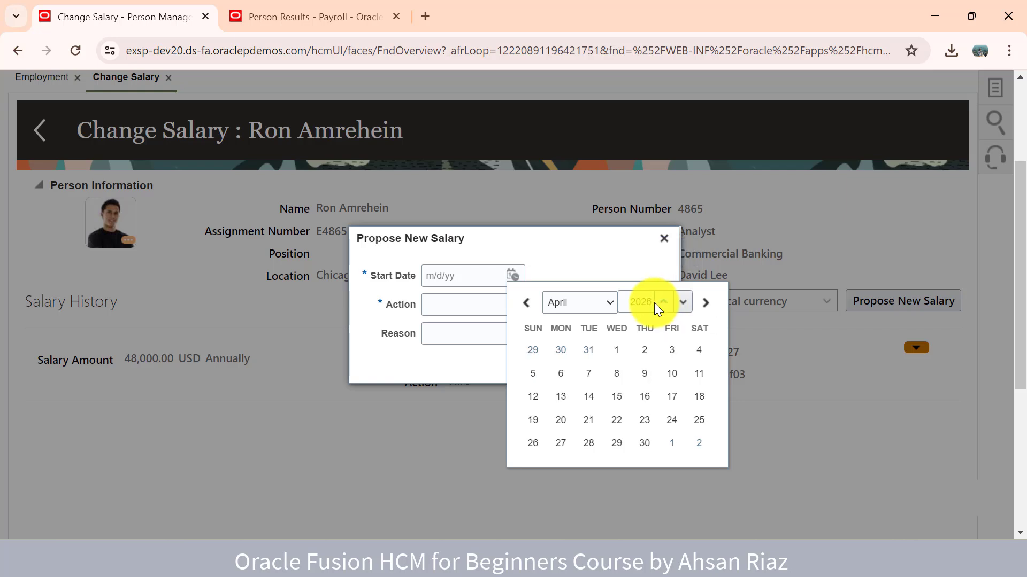
double_click(682, 302)
click(572, 303)
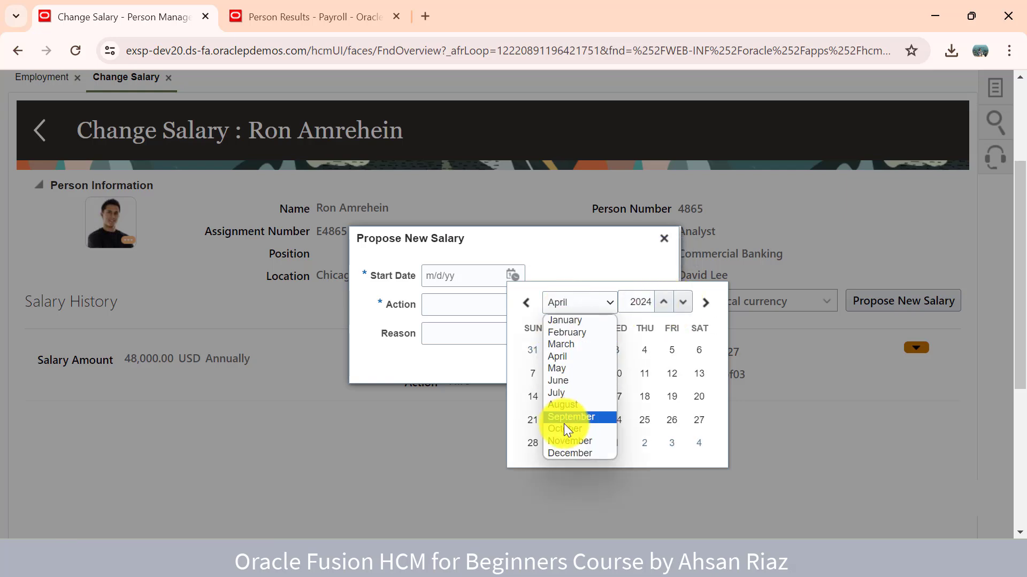
click(568, 450)
click(528, 349)
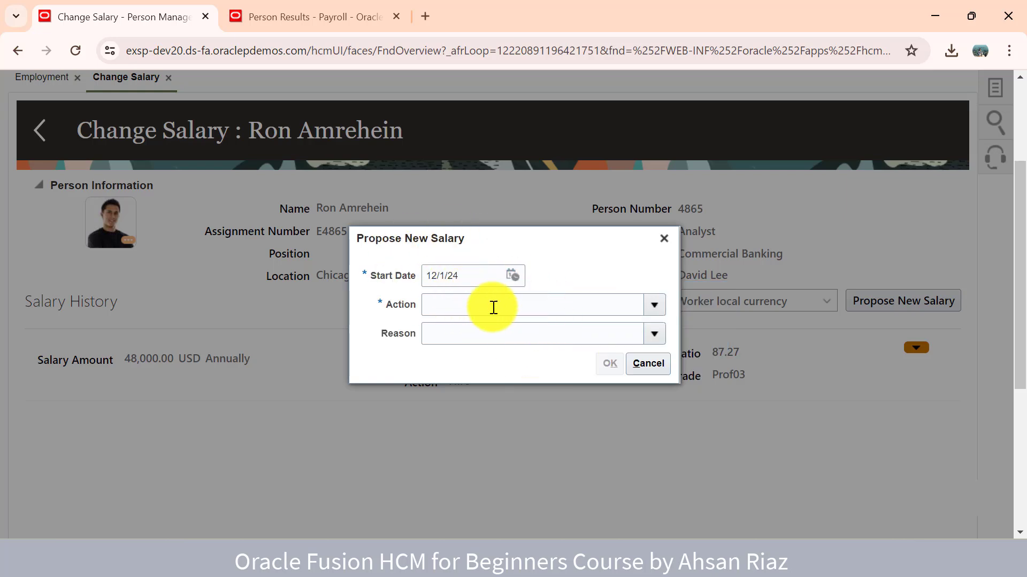
Set the proposal's action to Promotion and its reason to Performance, and accept the Propose New Salary details
click(529, 304)
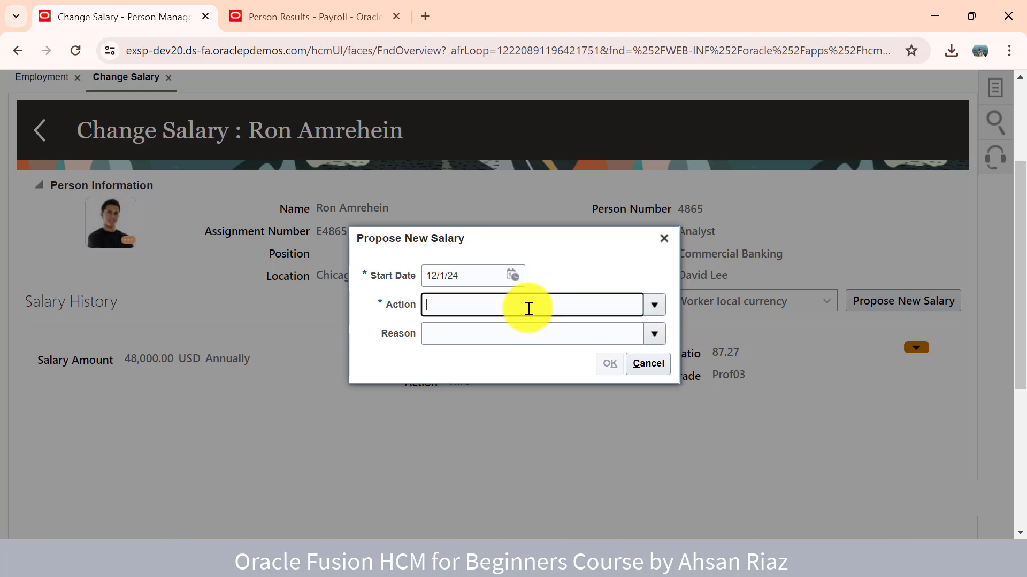
click(654, 307)
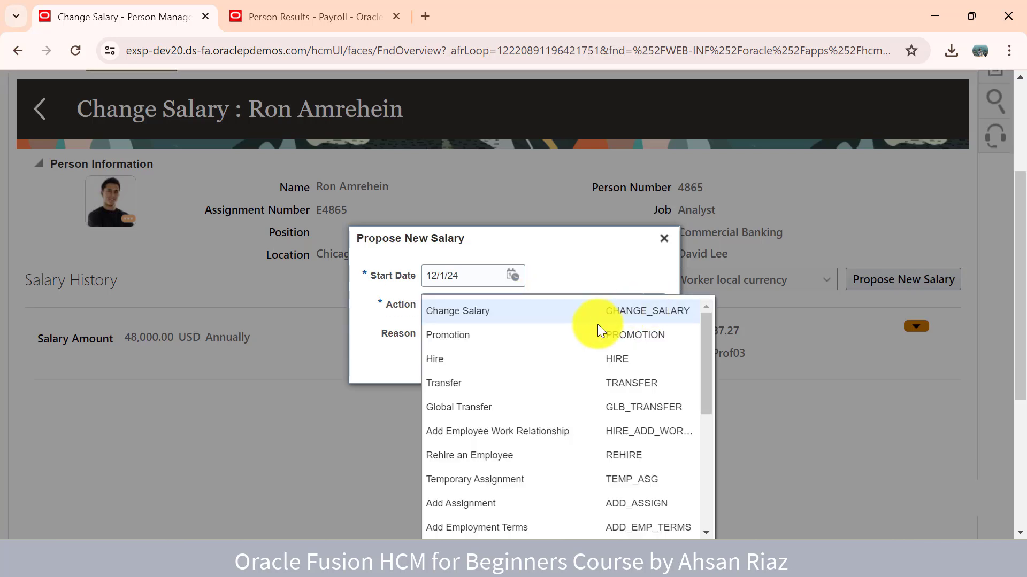
click(504, 337)
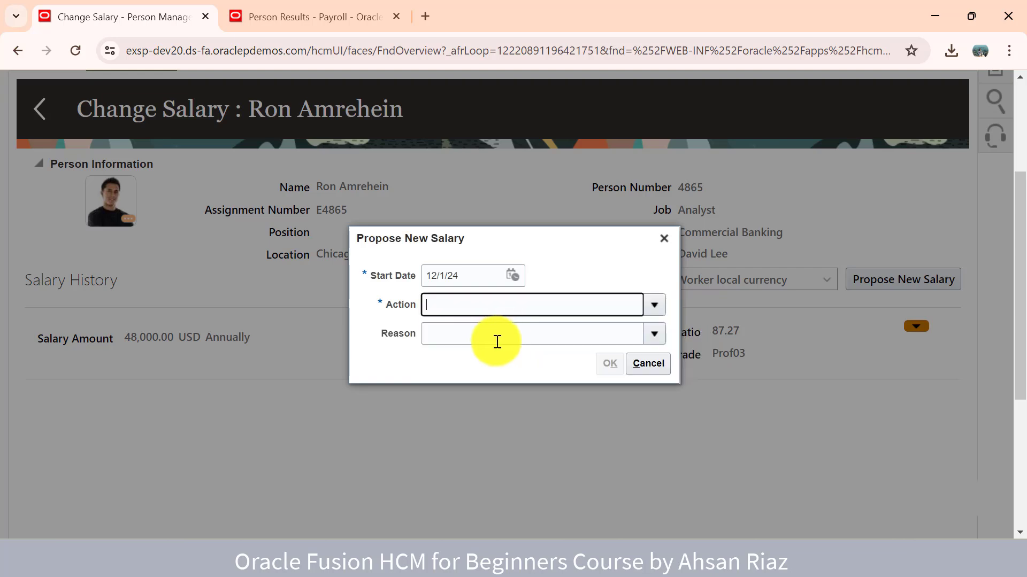
click(653, 335)
click(475, 386)
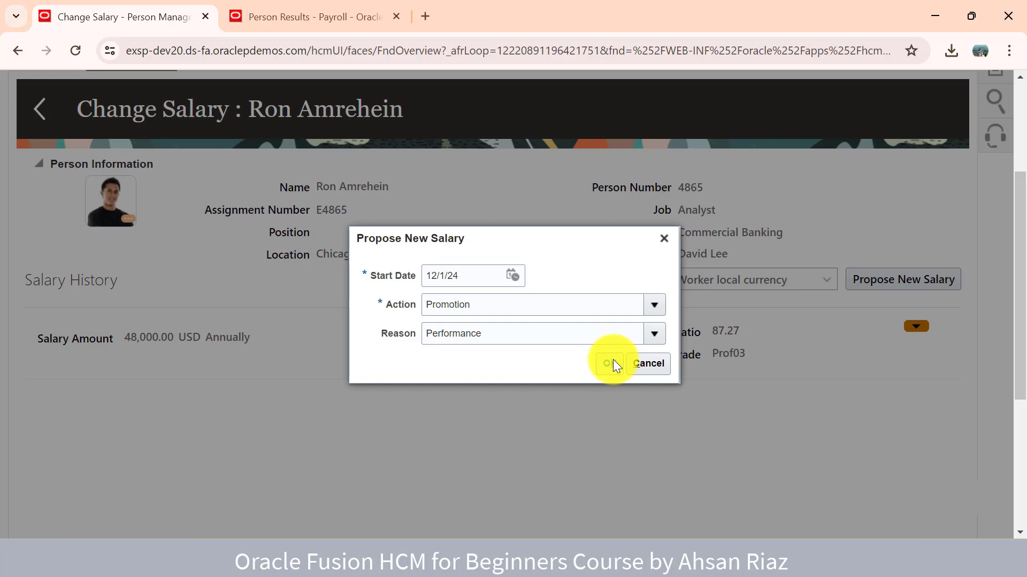
click(613, 359)
Set the new salary amount to 52,000.00 USD annually
scroll(390, 355, down, 3)
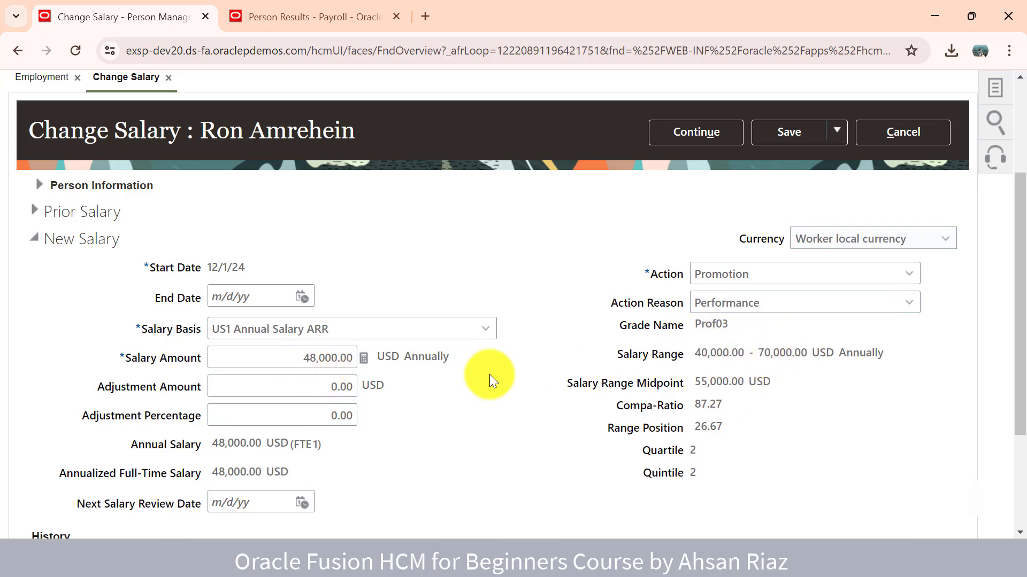
click(307, 359)
double_click(309, 359)
click(313, 358)
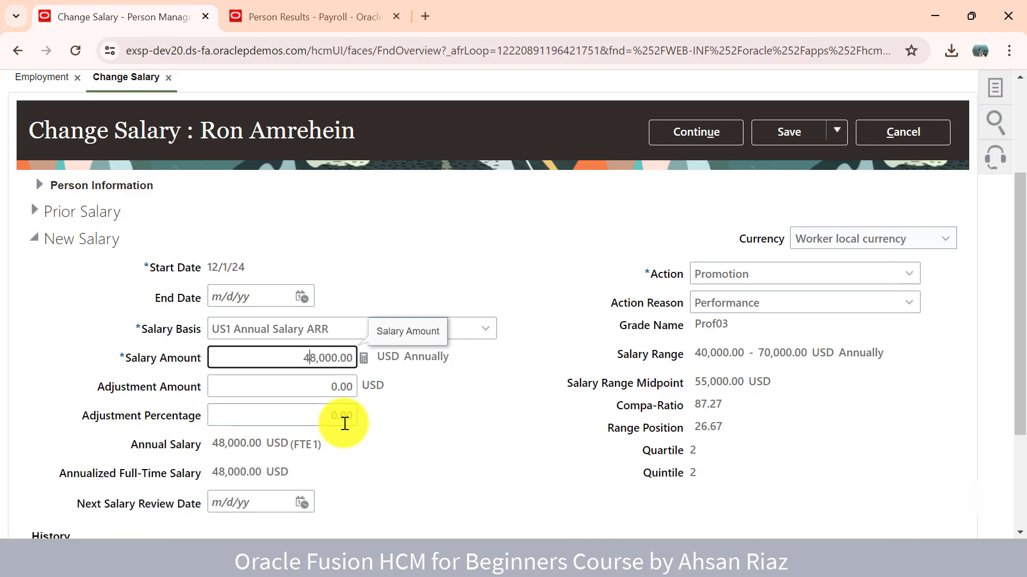
key(Right)
key(shift+Left)
key(shift+Left)
text(52)
key(Tab)
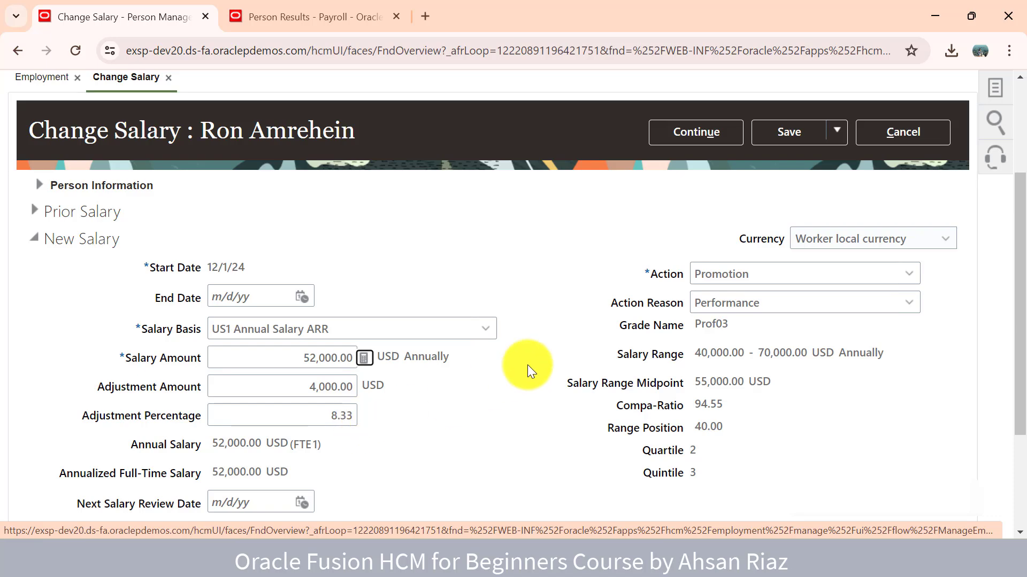
Review the proposed salary values against the current ones and submit the salary change request
scroll(685, 310, up, 3)
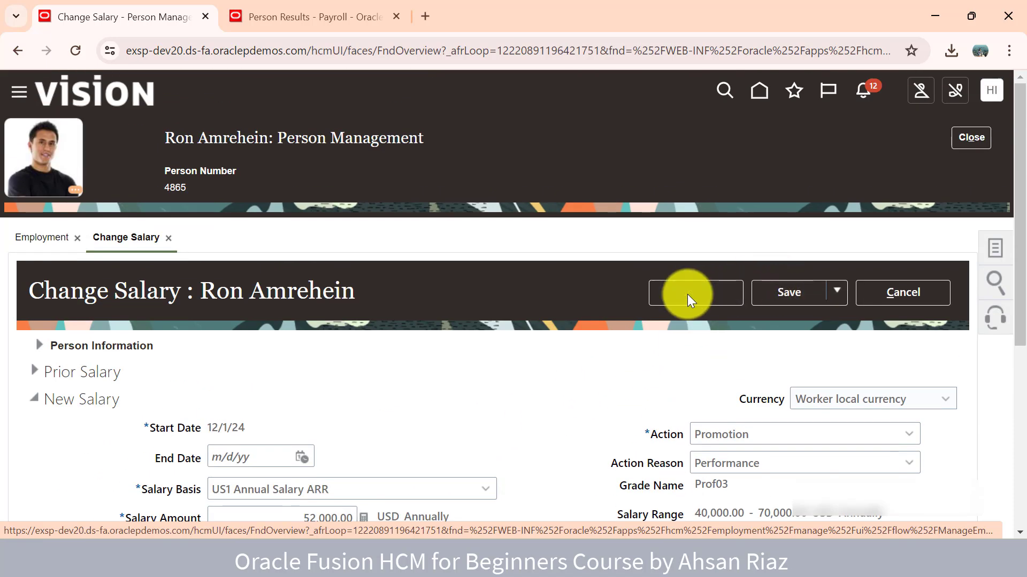
click(679, 297)
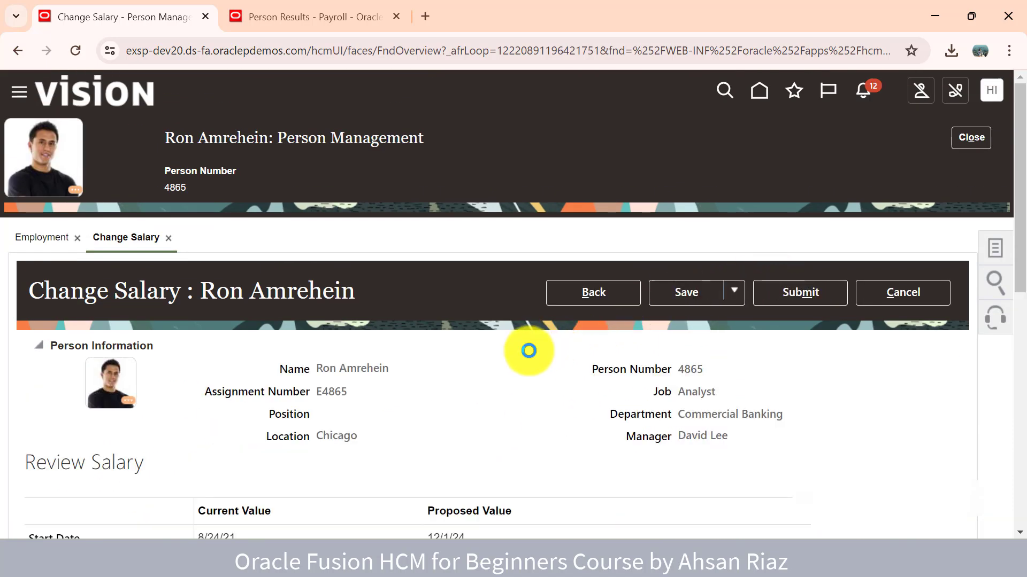
scroll(528, 351, down, 5)
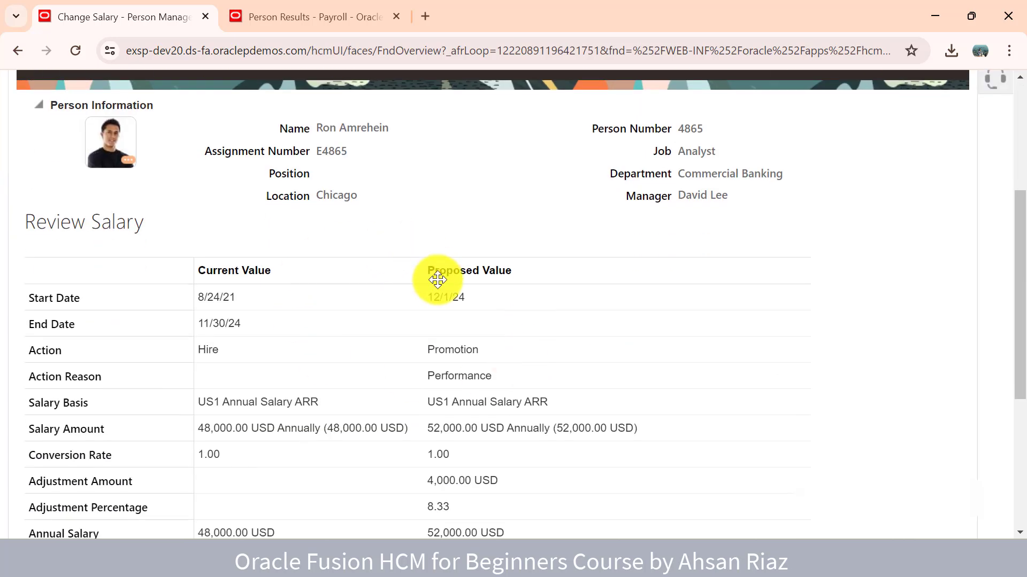
scroll(325, 346, down, 2)
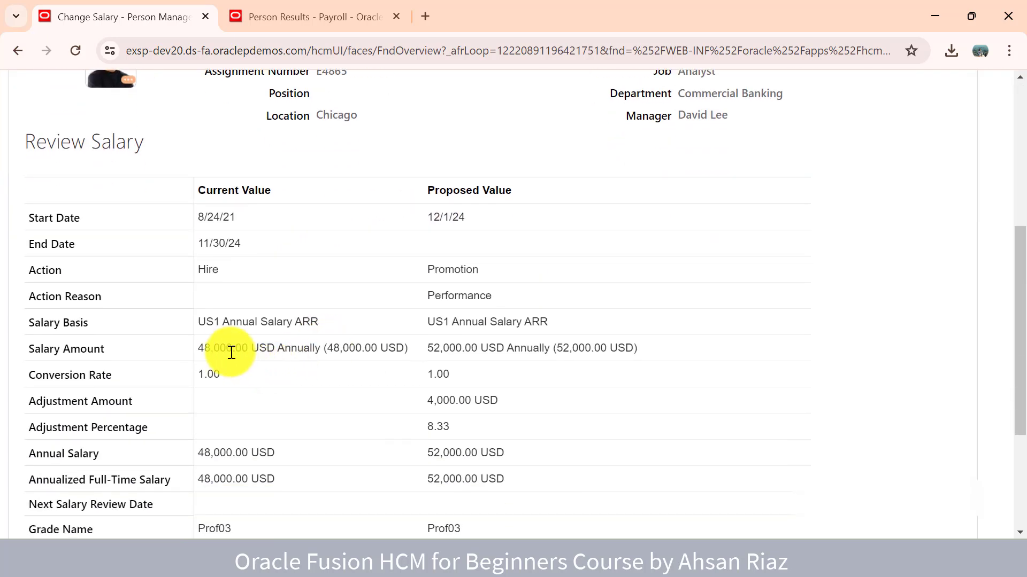
scroll(569, 363, up, 7)
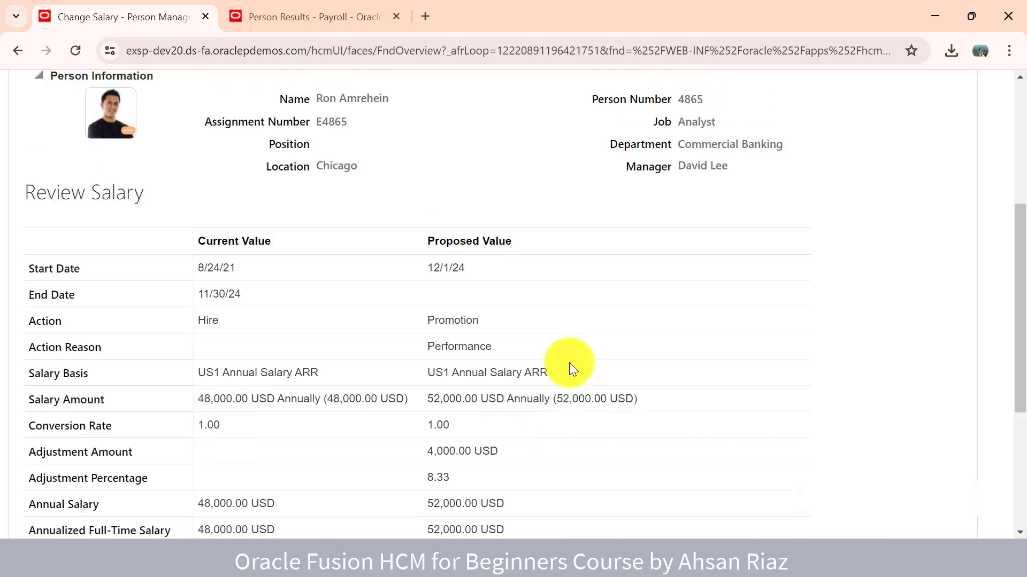
click(828, 292)
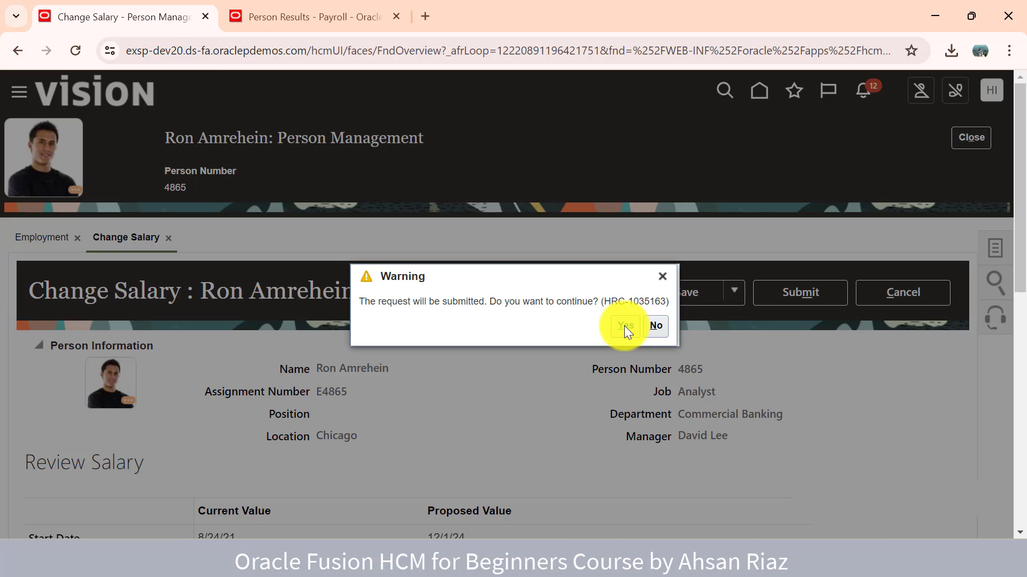
click(624, 325)
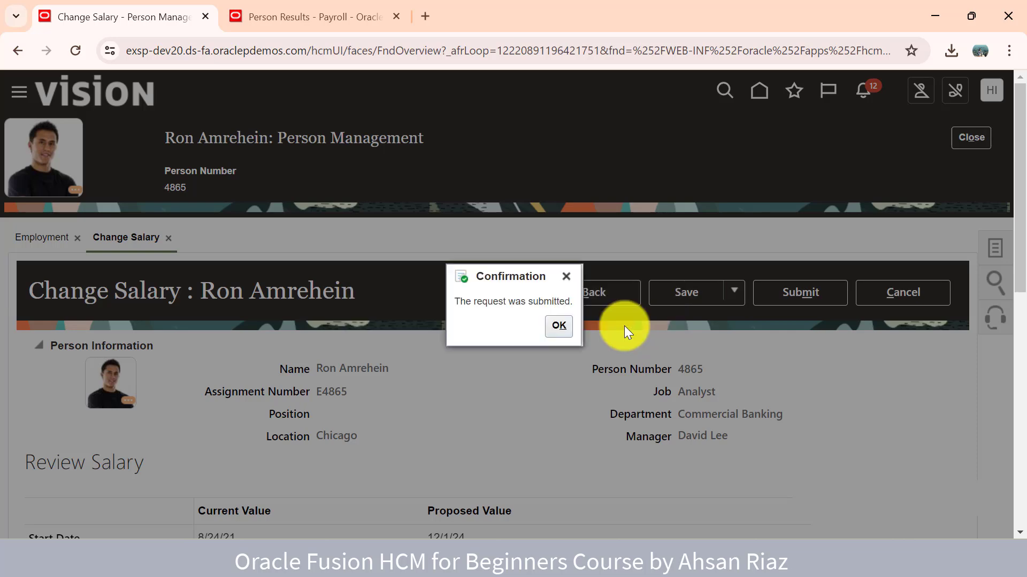
click(570, 327)
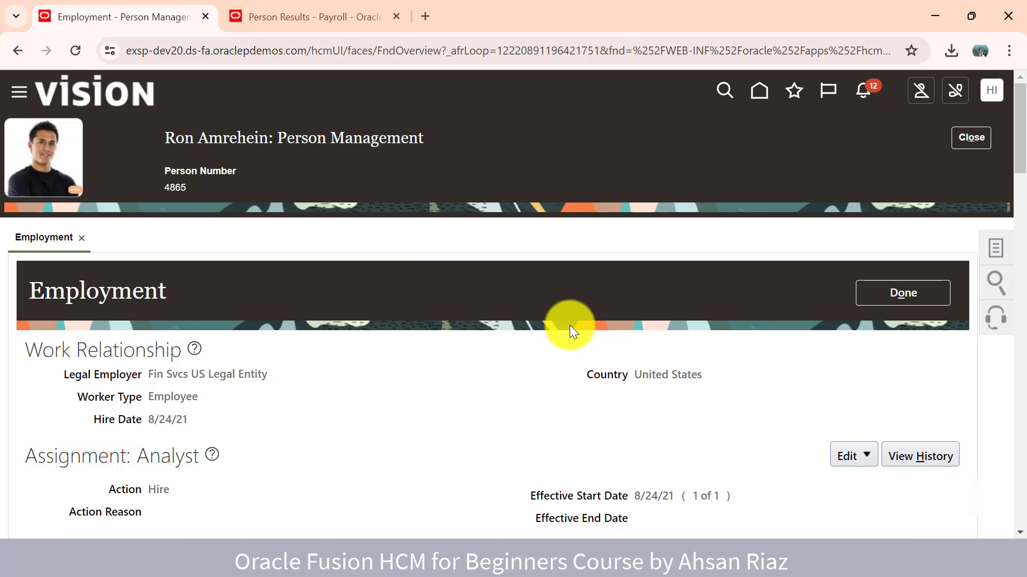
Reopen the employee's Change Salary page and review the salary amounts and effective periods in the salary history
click(995, 243)
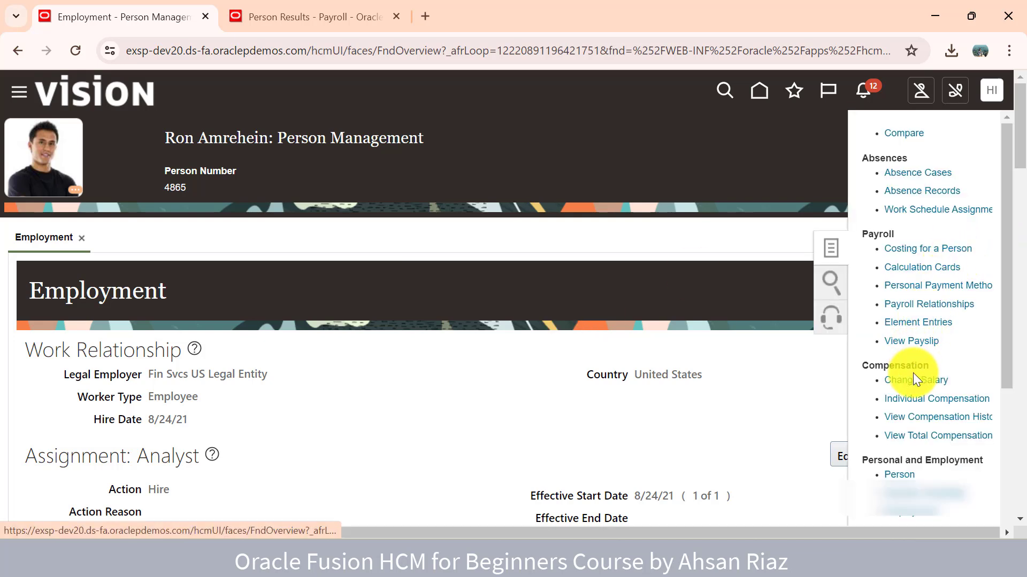
click(912, 381)
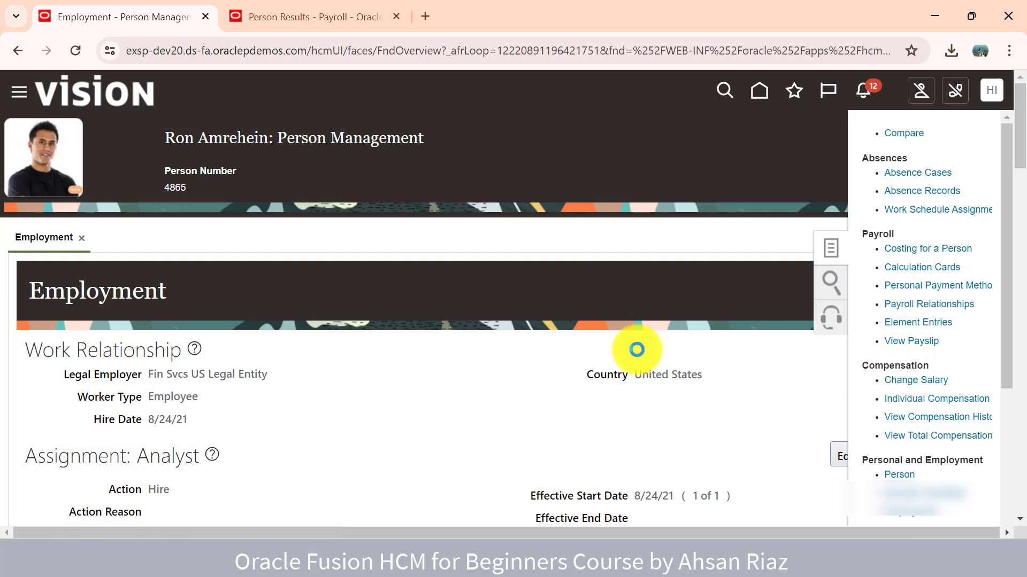
scroll(636, 350, down, 3)
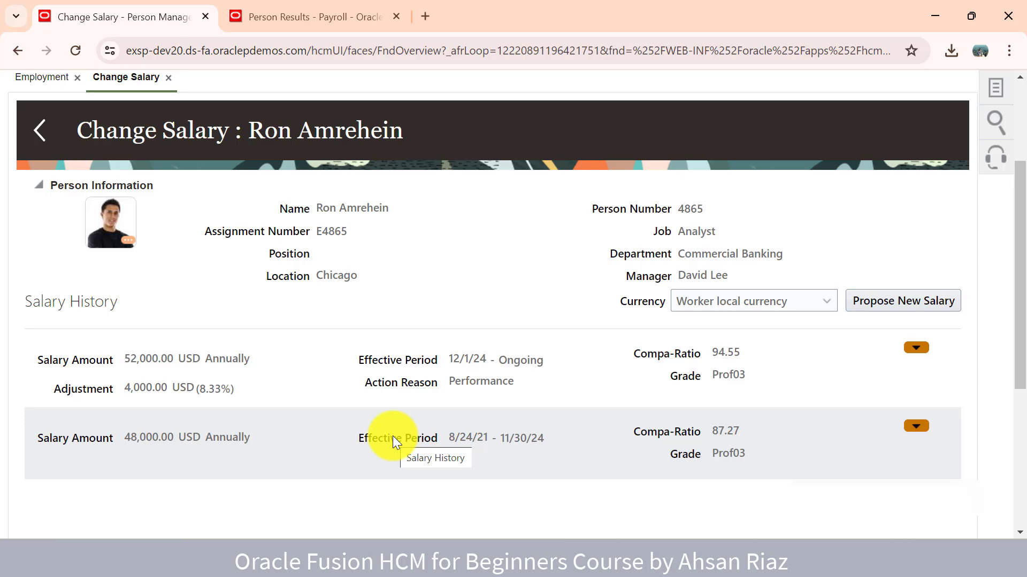
scroll(380, 385, up, 3)
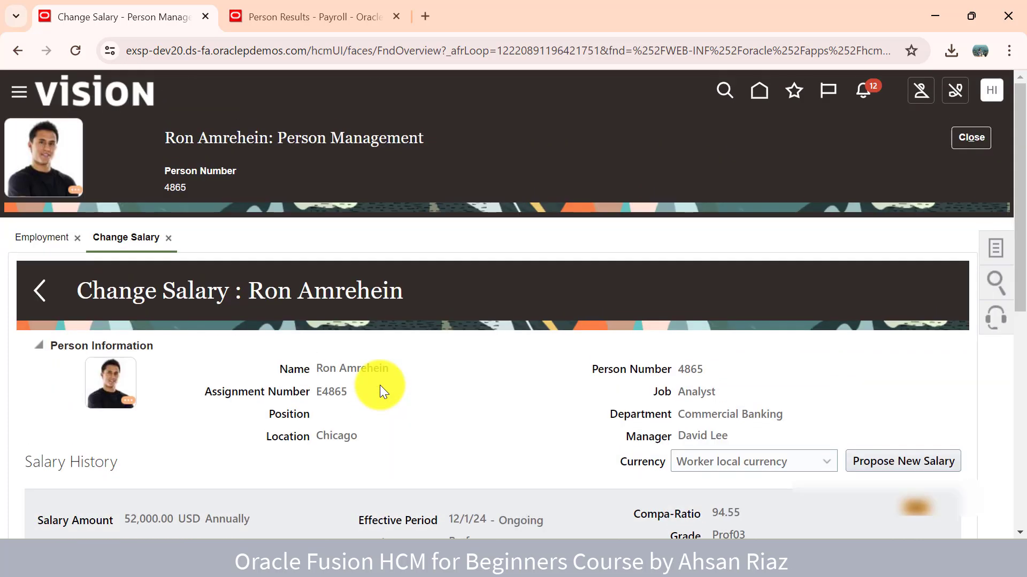
Duplicate the Person Results browser tab and load exsp-dev20.ds-fa.oraclepdemos.com in it without the trailing path to reach the home page
click(287, 24)
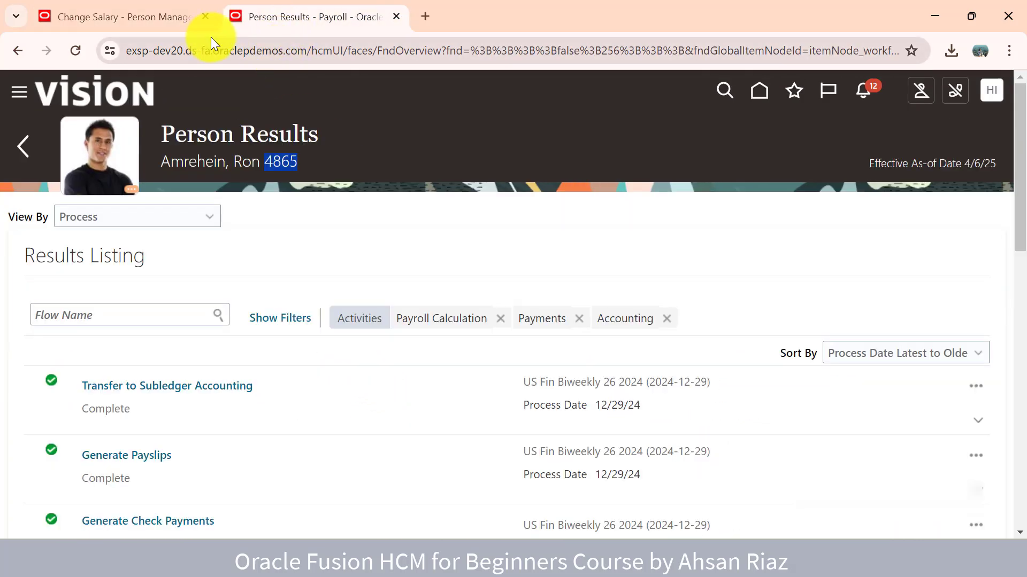
right_click(308, 19)
click(381, 167)
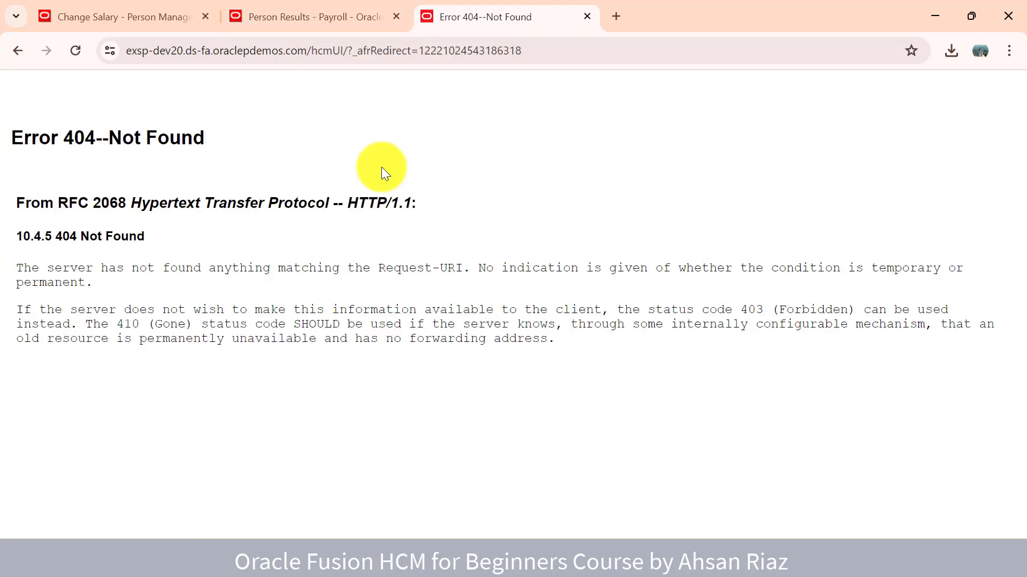
drag(313, 54, 548, 63)
key(BackSpace)
key(Return)
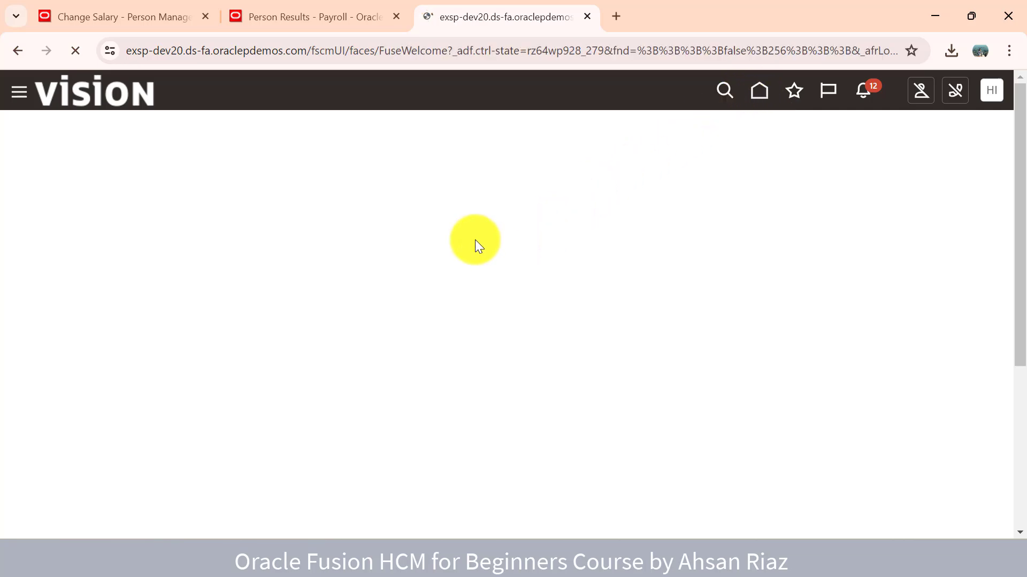
Open the Payroll work area from the My Client Groups apps
scroll(487, 250, down, 5)
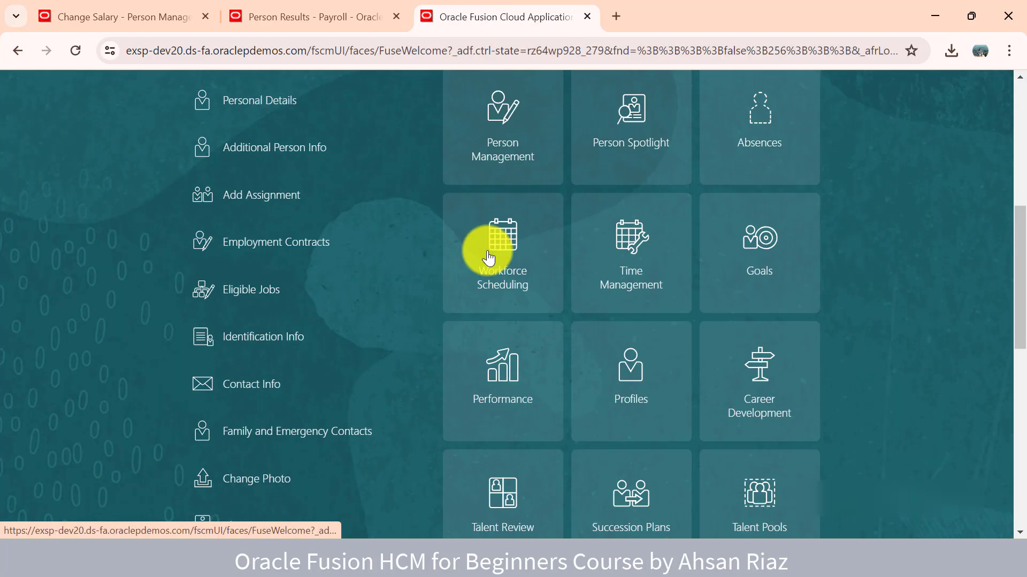
scroll(488, 256, up, 5)
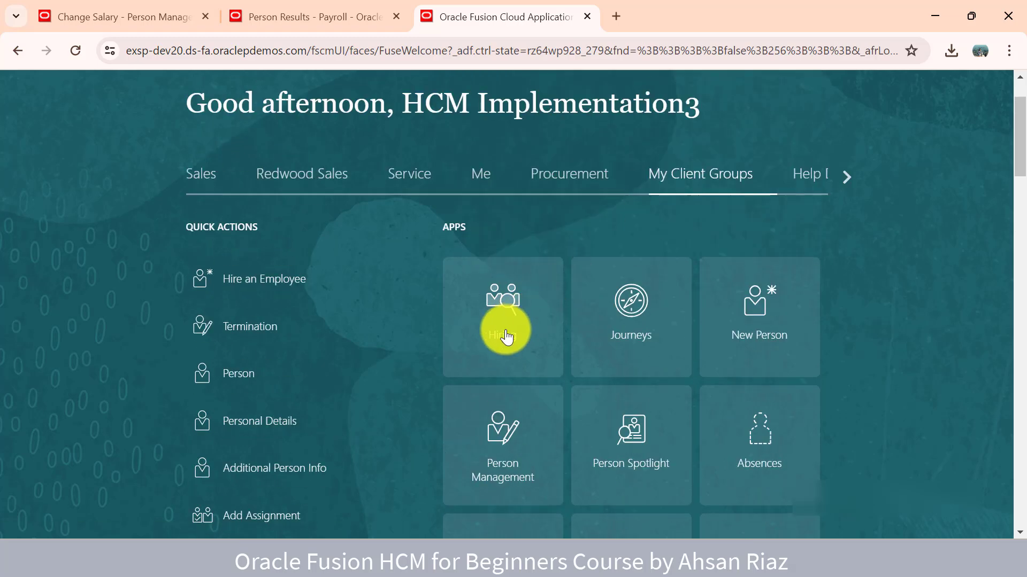
scroll(668, 255, down, 10)
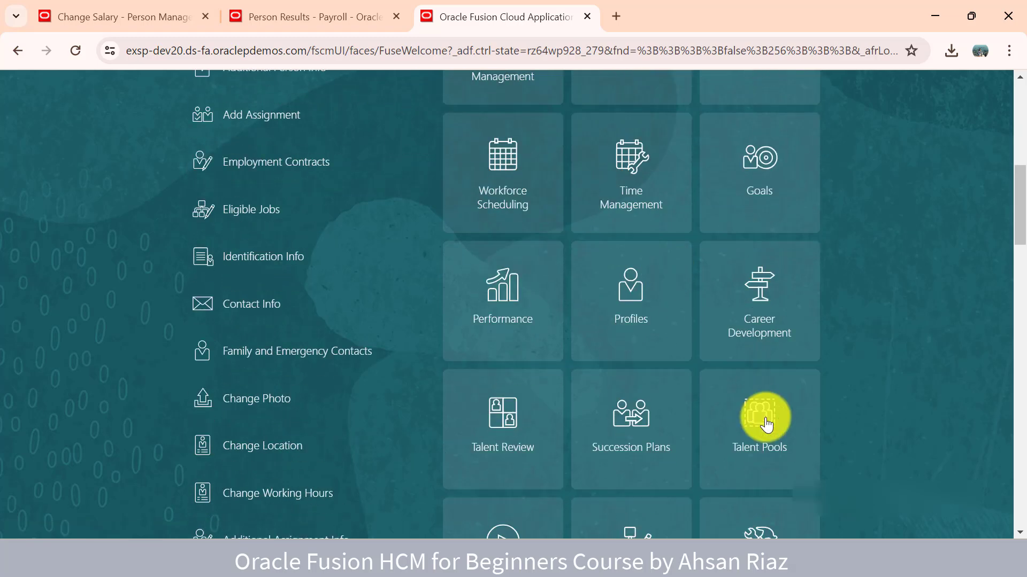
click(754, 414)
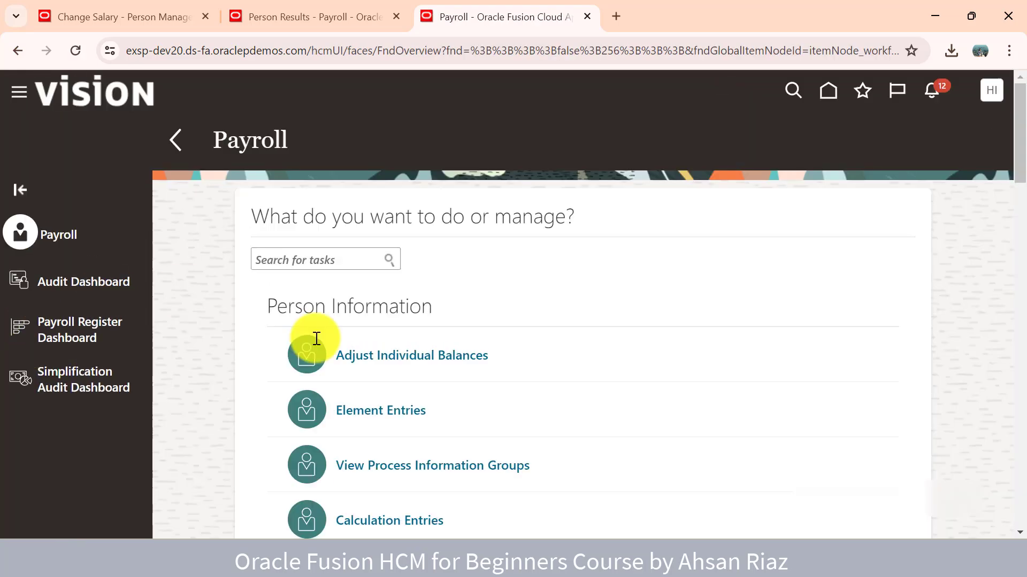
Check the Payroll Flows process list in the Oracle HCM workbook, and find "flow" among the Payroll tasks to open the Flow Submission page
mouse_move(504, 514)
click(560, 463)
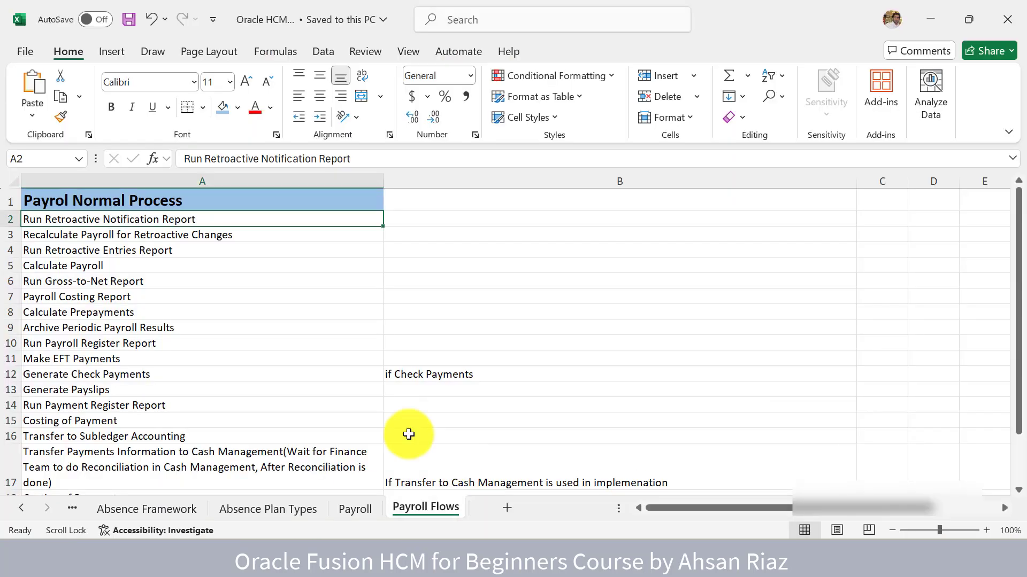
click(142, 235)
key(alt+Tab)
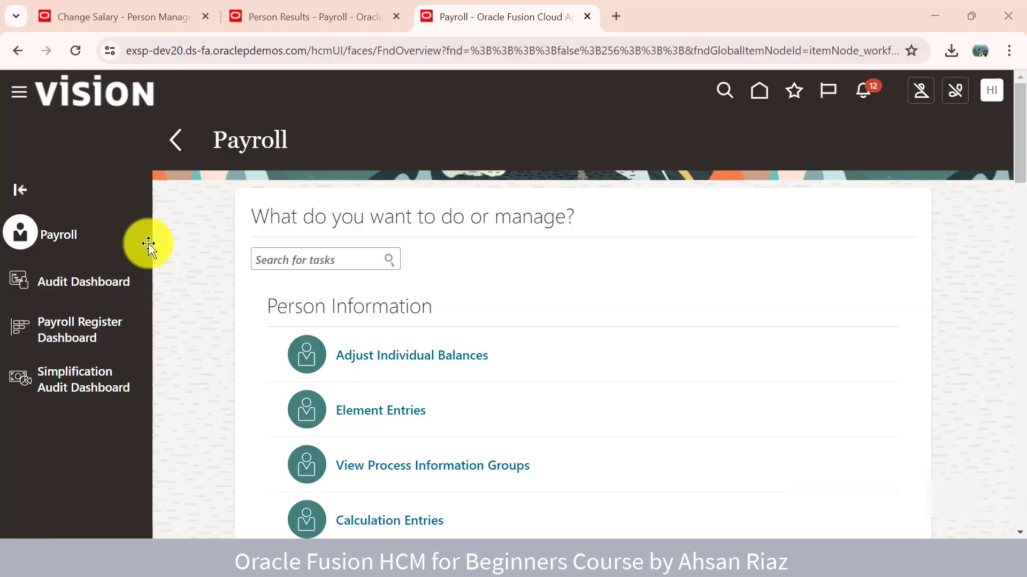
click(296, 259)
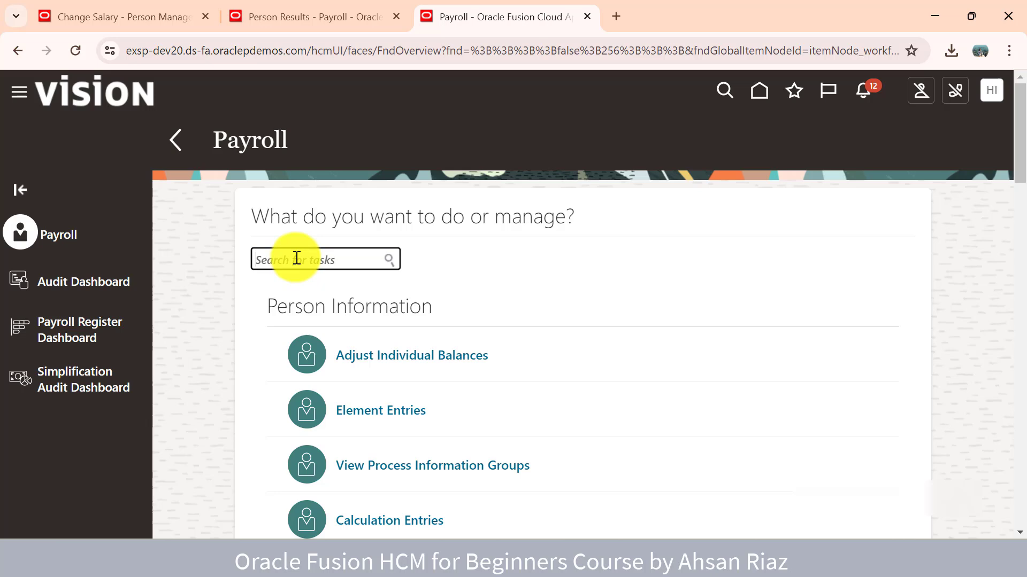
text(flow)
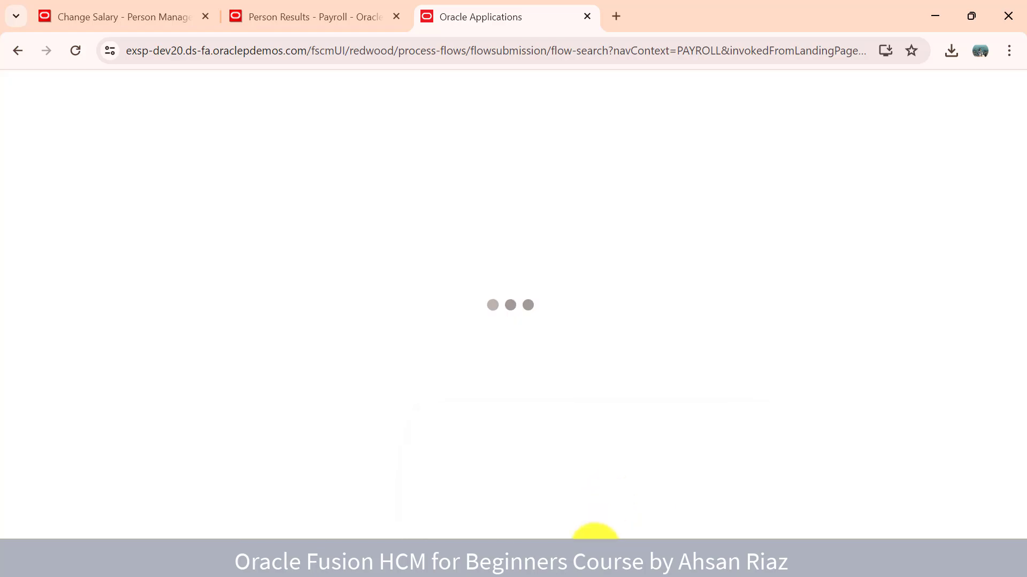
Copy the process name Run Retroactive Notification Report from cell A2 of the Oracle HCM workbook and return to the browser
mouse_move(561, 536)
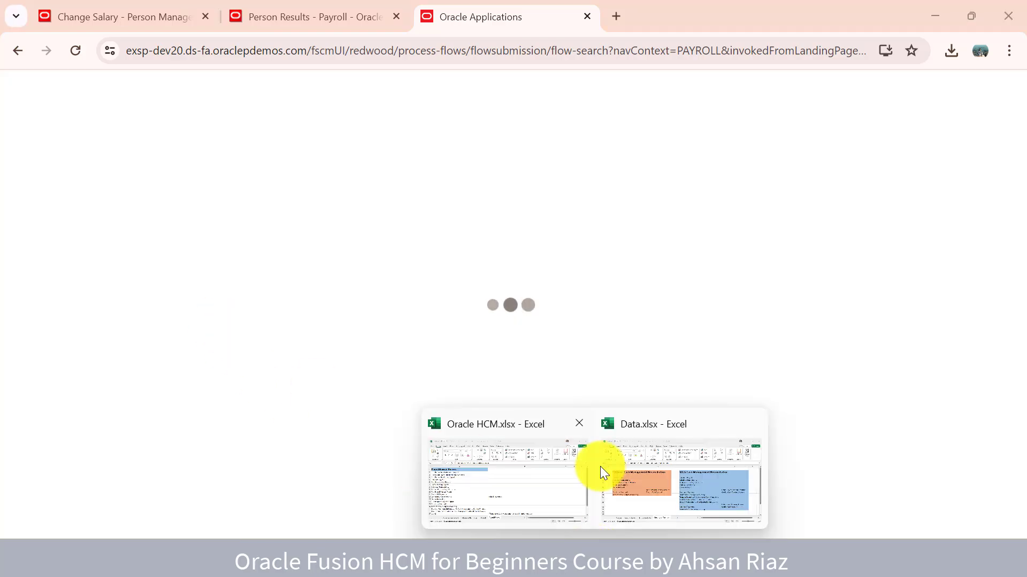
click(543, 470)
click(100, 220)
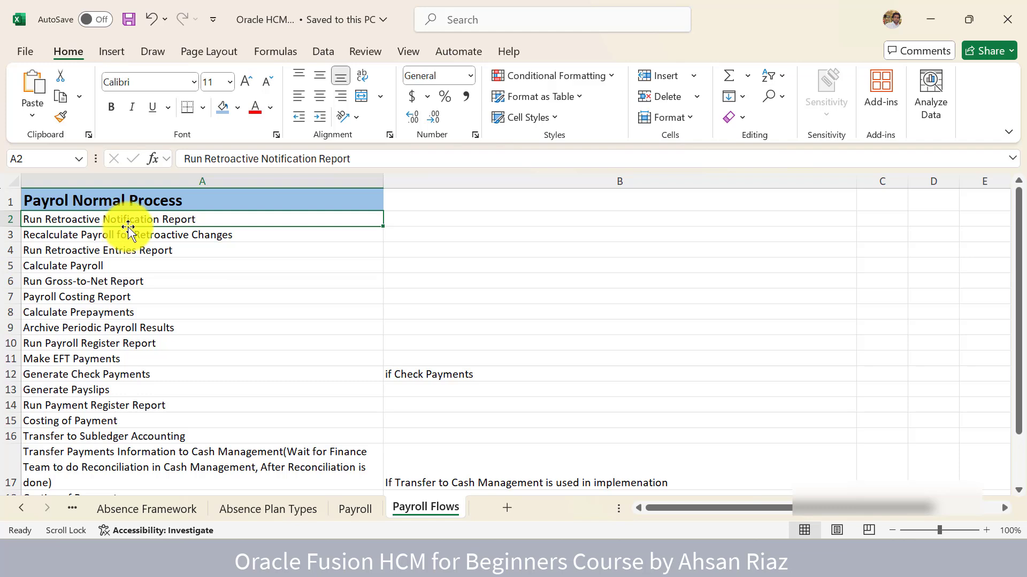
key(ctrl+c)
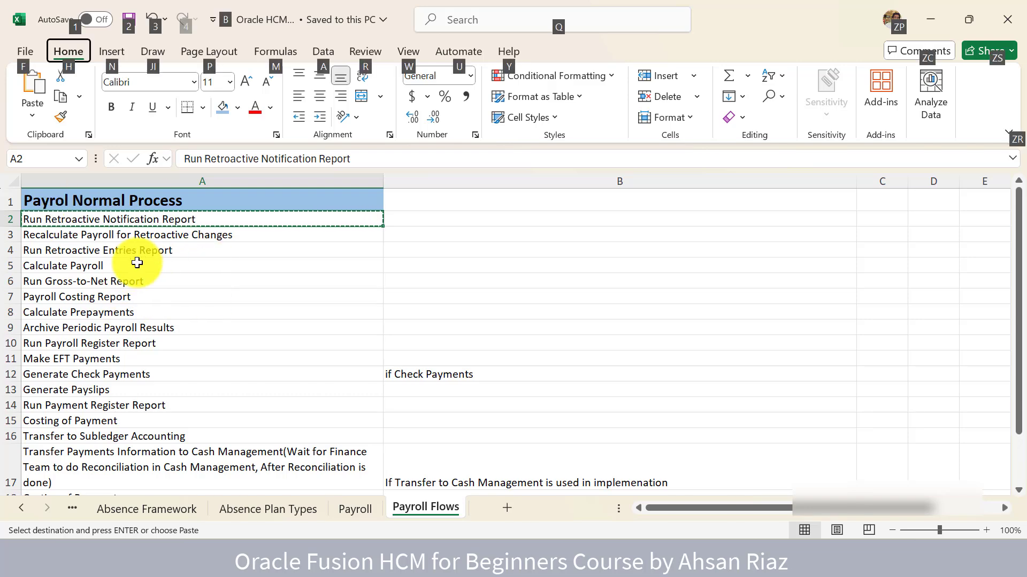
click(562, 471)
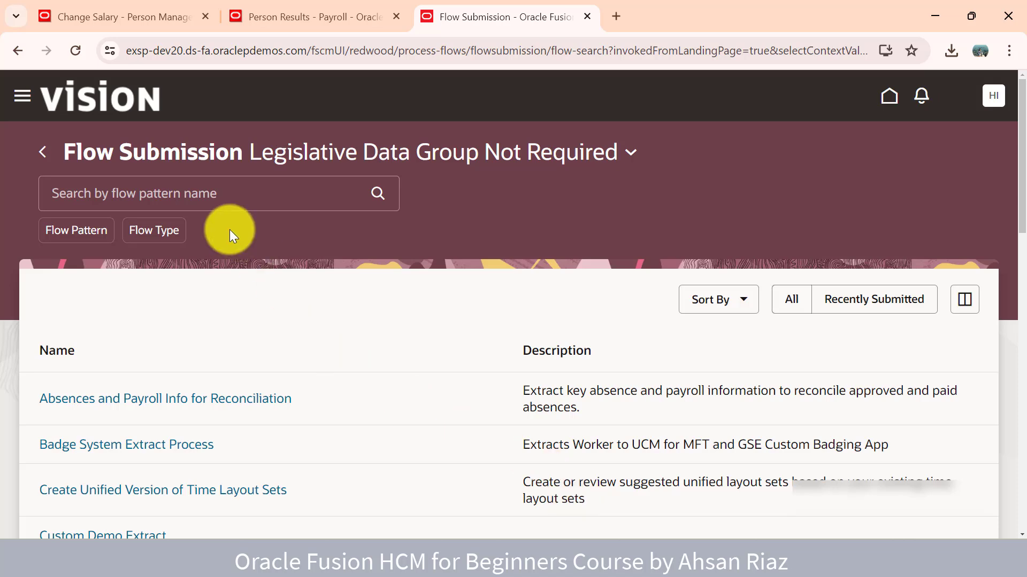
Set the Flow Submission page's legislative data group to US Legislative Data Group
click(502, 166)
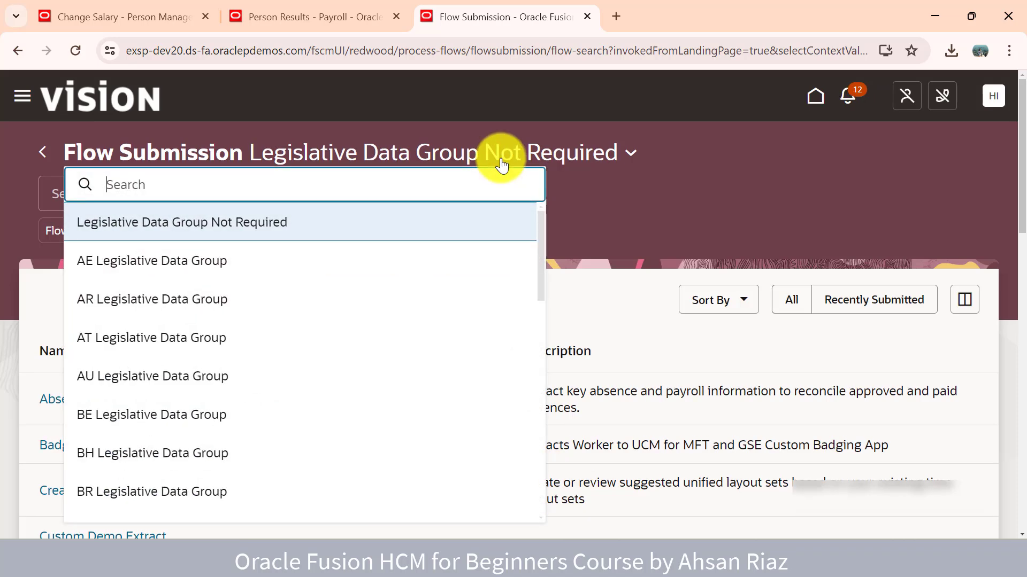
text(us)
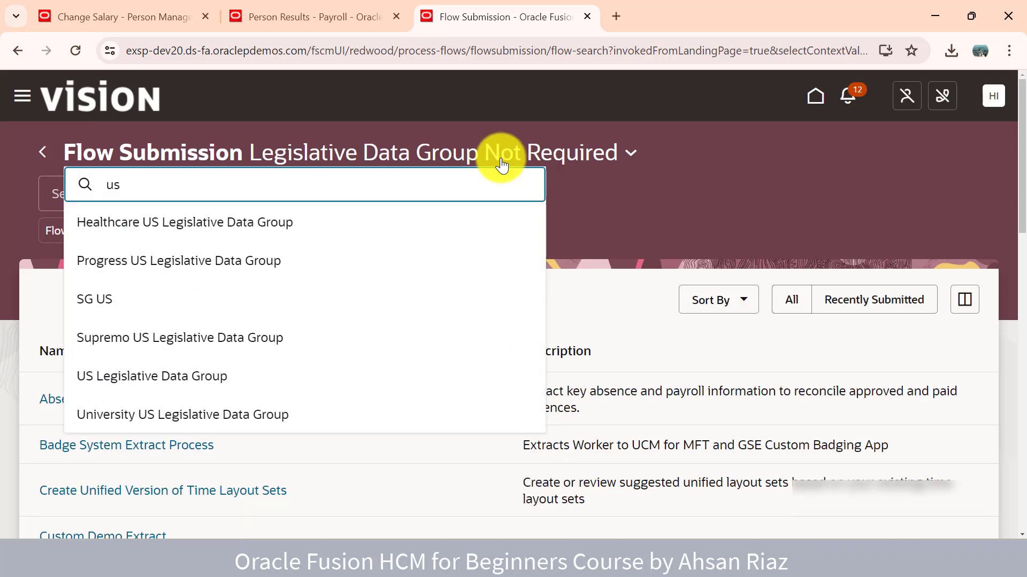
click(304, 388)
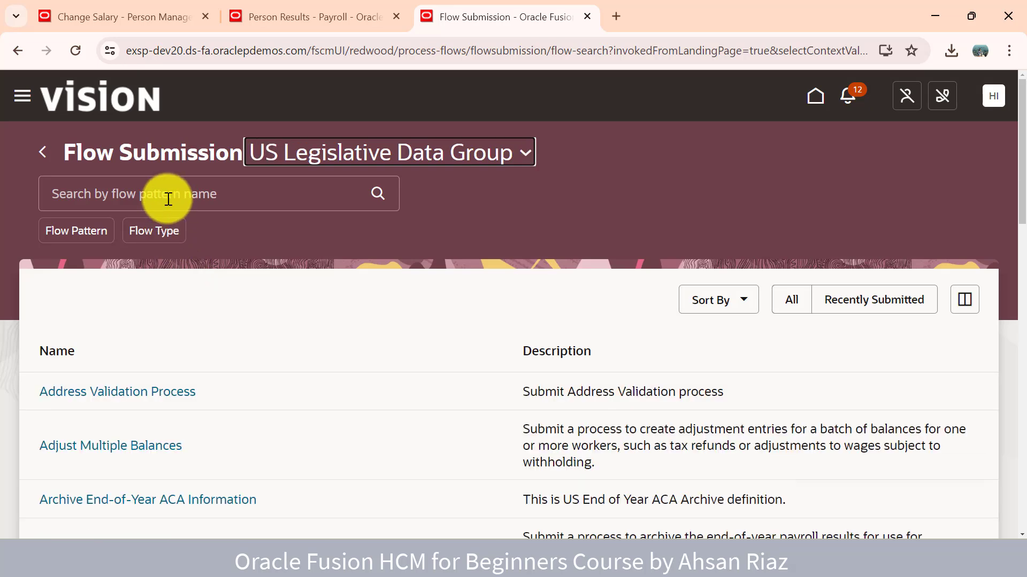
Search the flow patterns for "run retr", check the name against the workbook, and open the Run Retroactive Notification Report flow
click(168, 198)
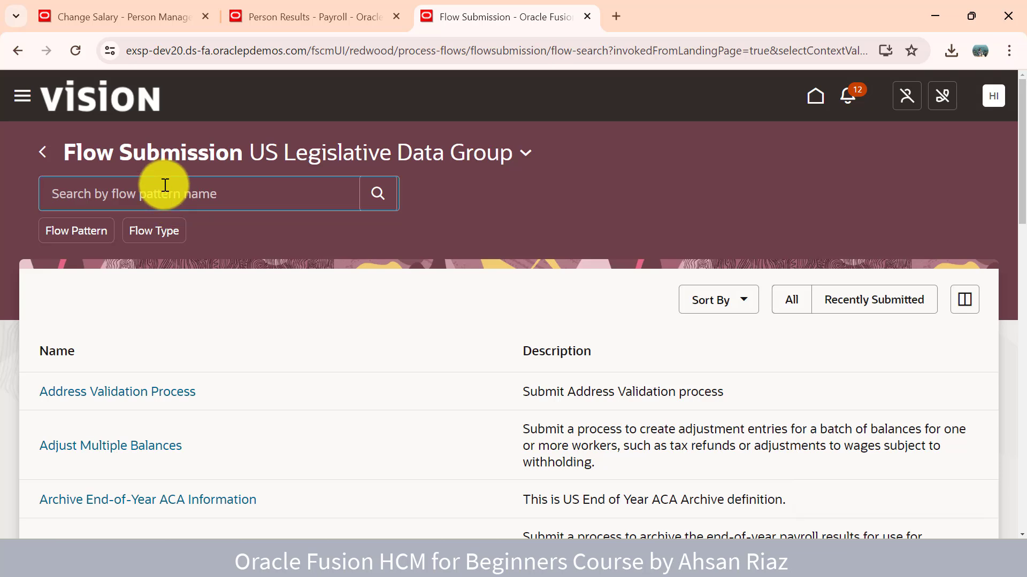
text(run )
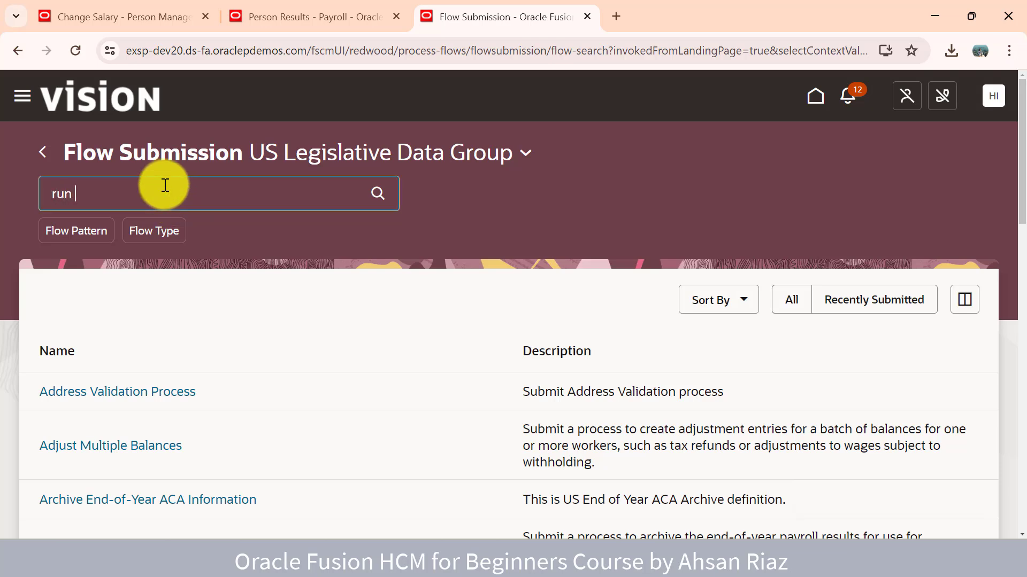
text(re)
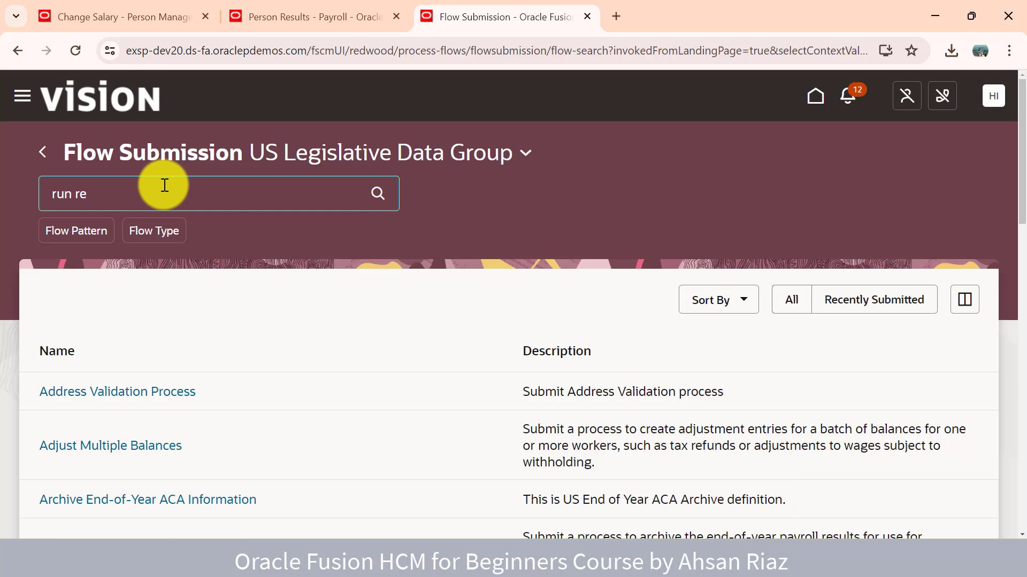
click(387, 195)
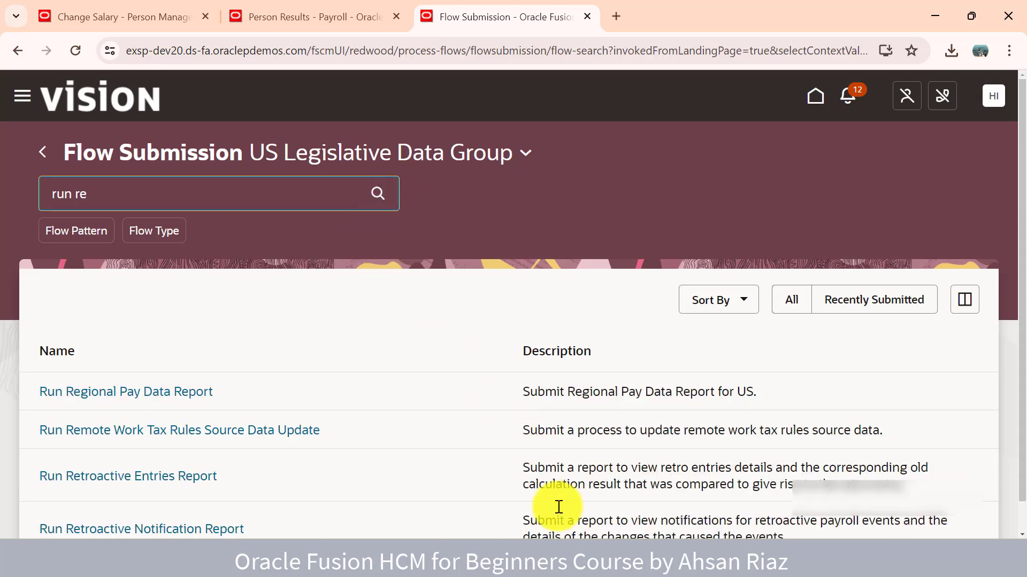
mouse_move(572, 557)
click(556, 472)
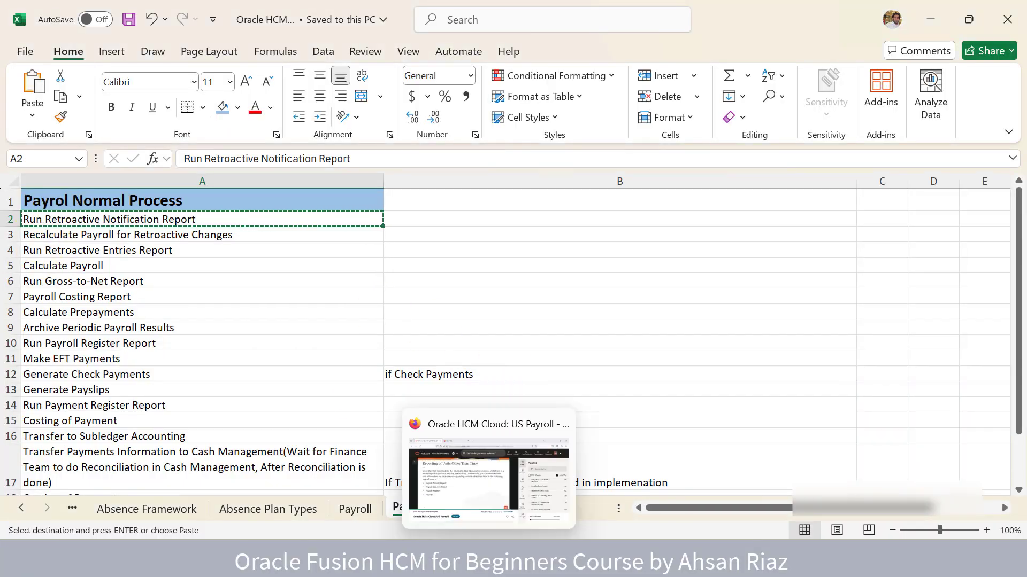
mouse_move(532, 558)
click(531, 481)
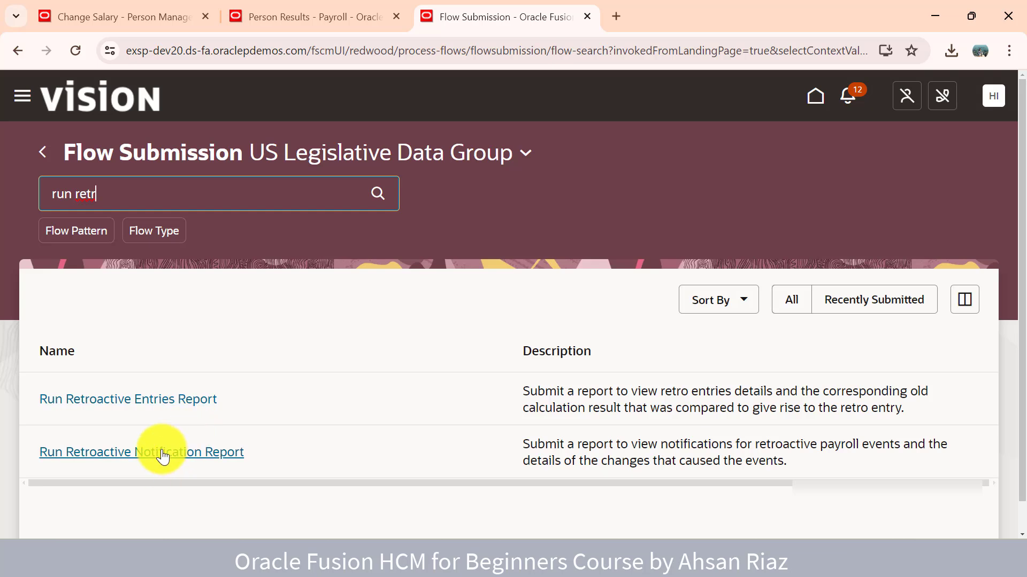
click(163, 456)
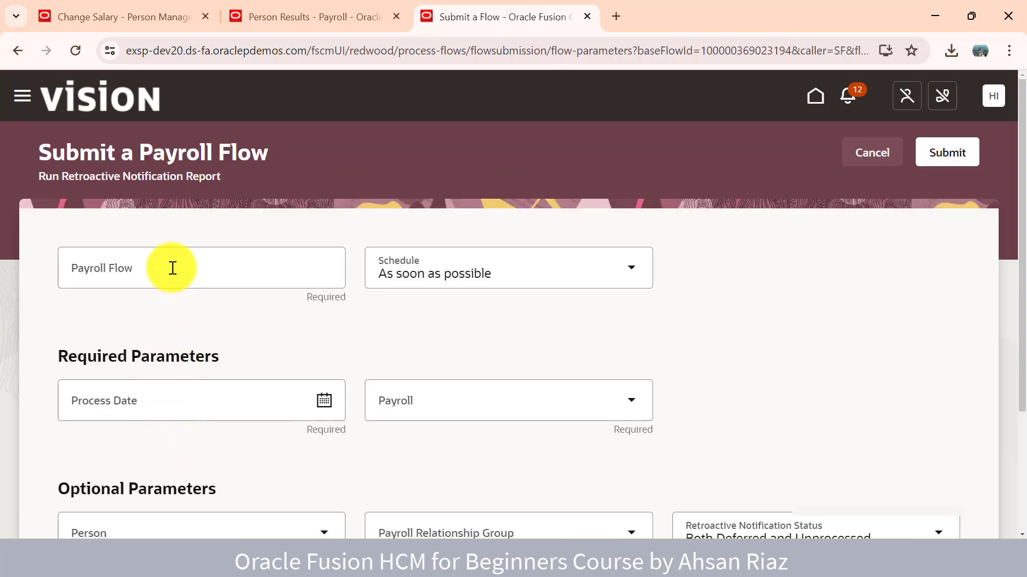
Name the payroll flow XX_RET_NO_REP_JAN1_FIN_SER and set its process date to 1/12/25
click(172, 268)
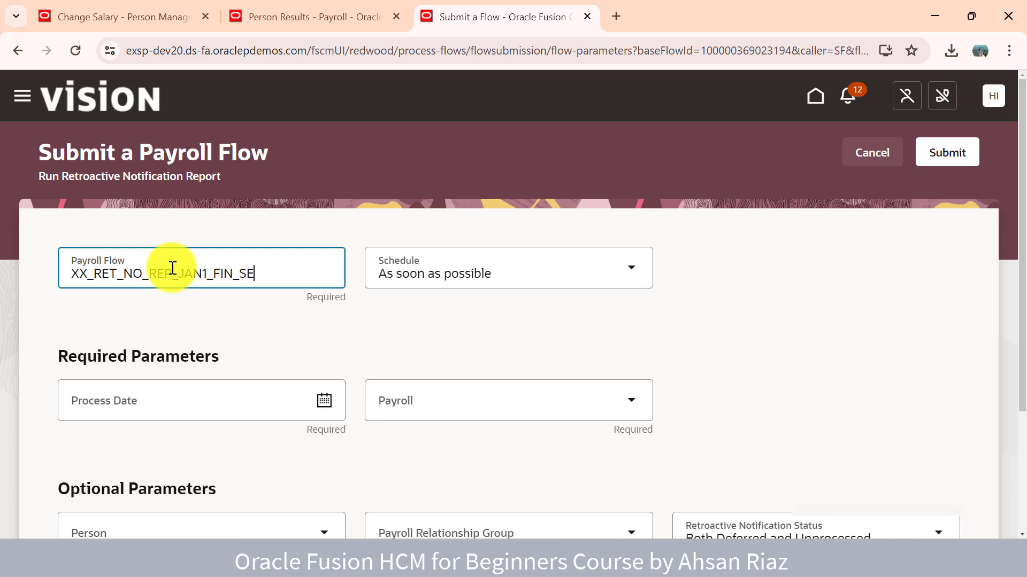
scroll(193, 374, down, 2)
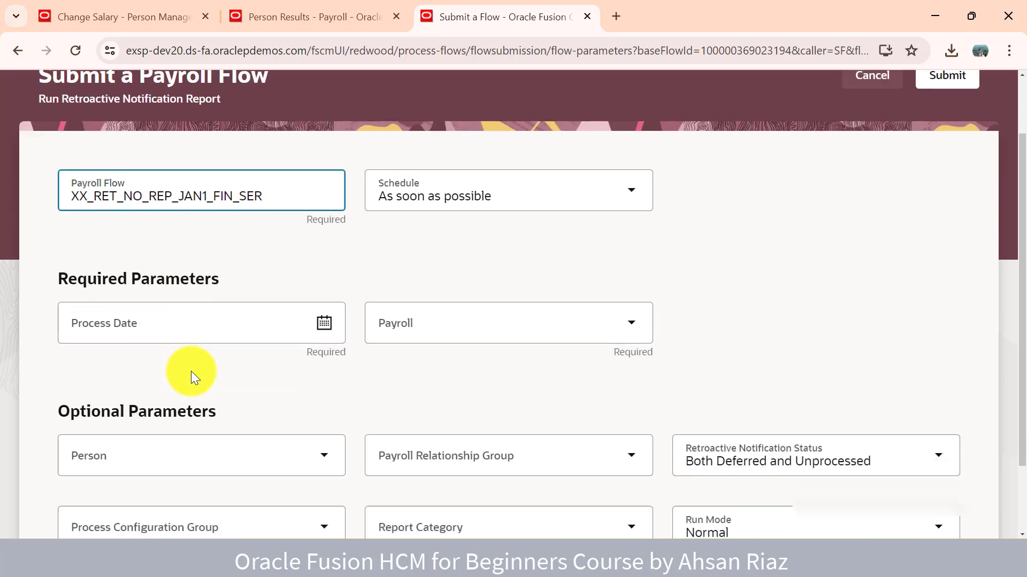
click(323, 322)
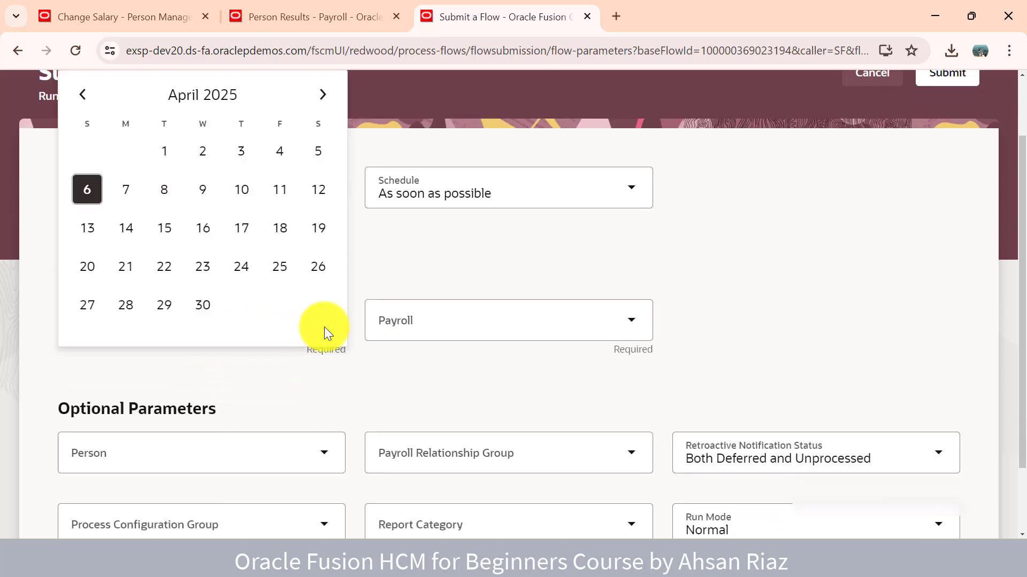
click(193, 102)
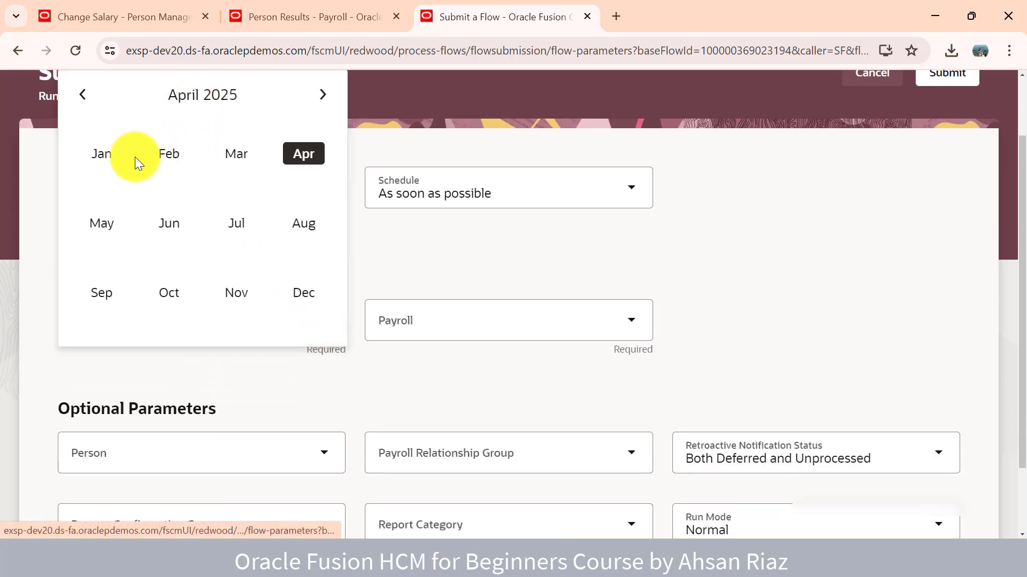
click(108, 159)
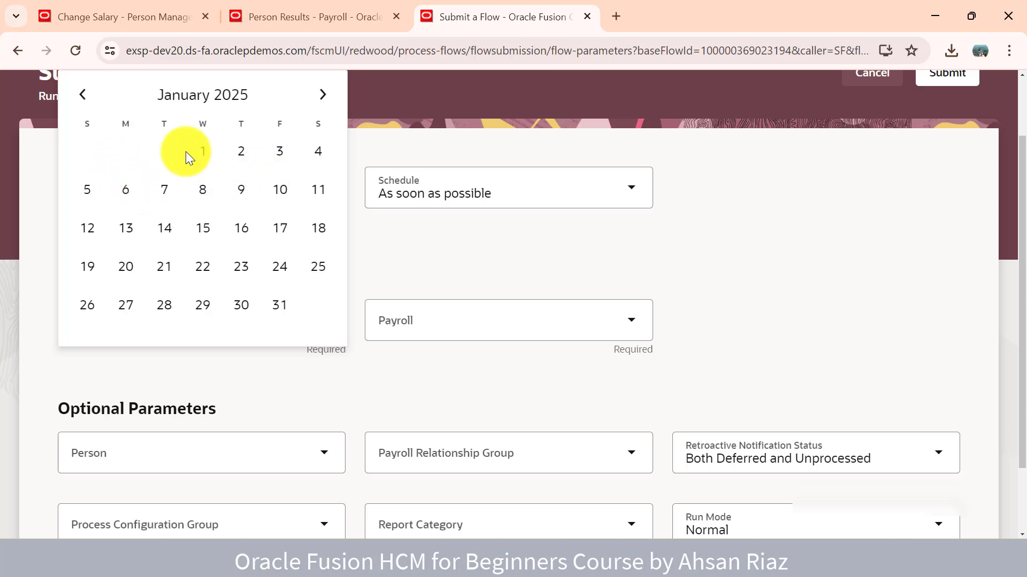
click(85, 227)
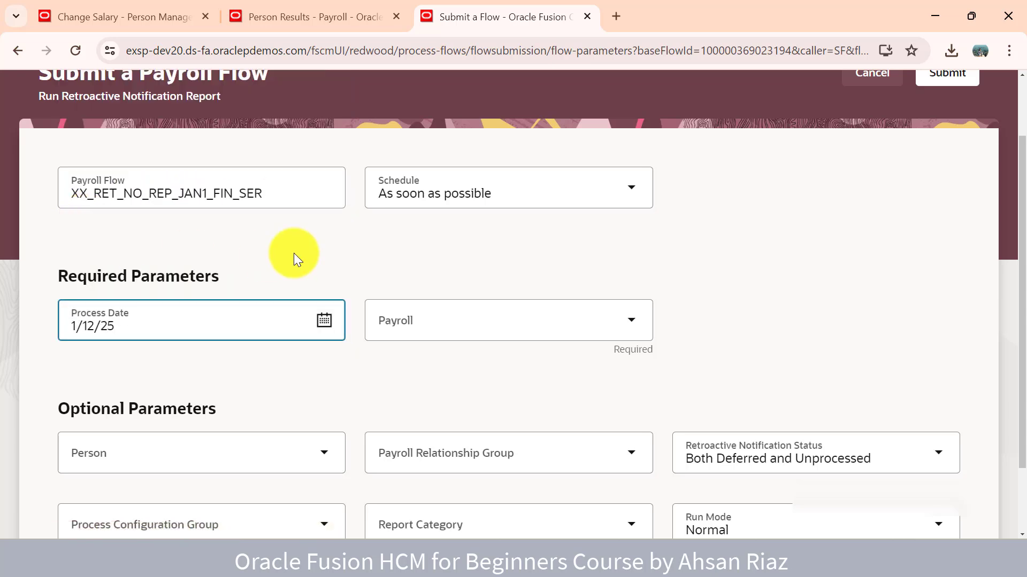
Set the flow's payroll to FinServ Biweekly, review the employee's open results and salary pages, and submit the flow
click(437, 315)
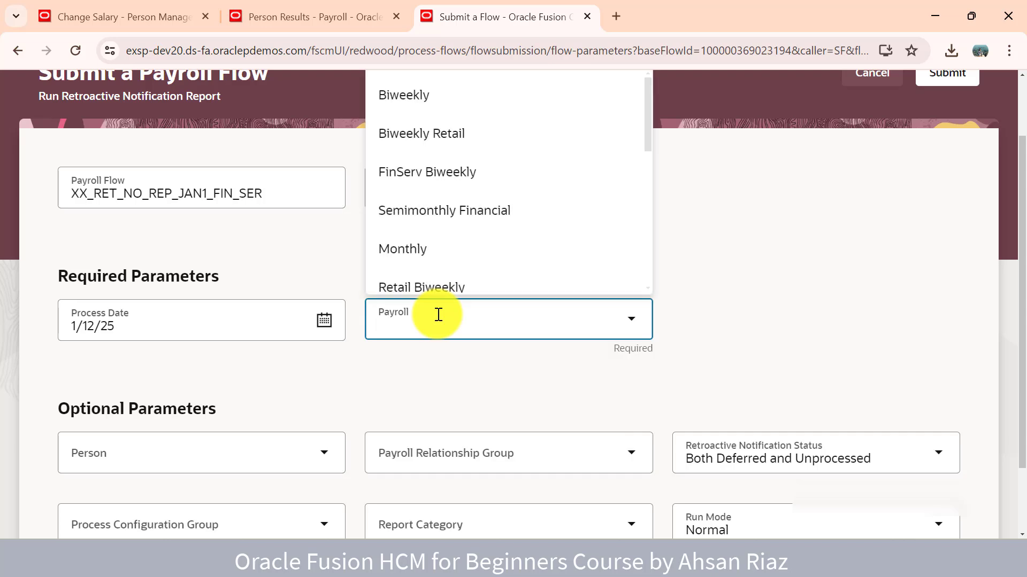
click(425, 186)
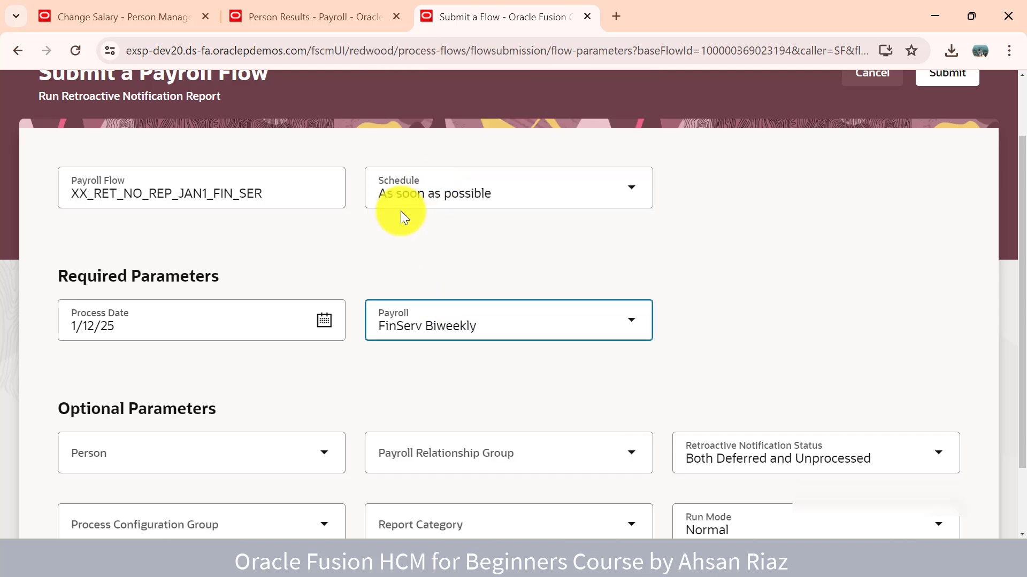
click(295, 20)
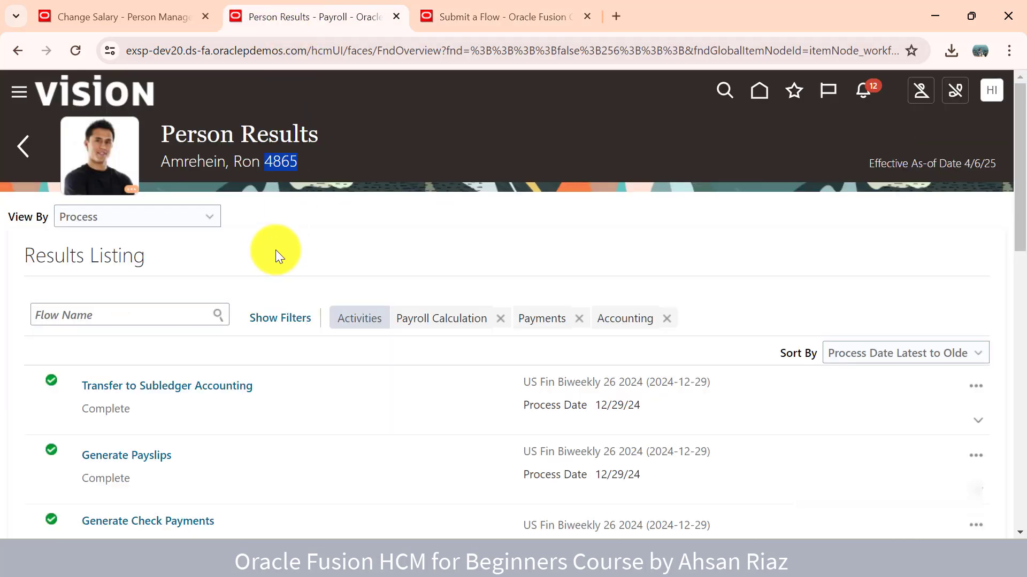
click(122, 16)
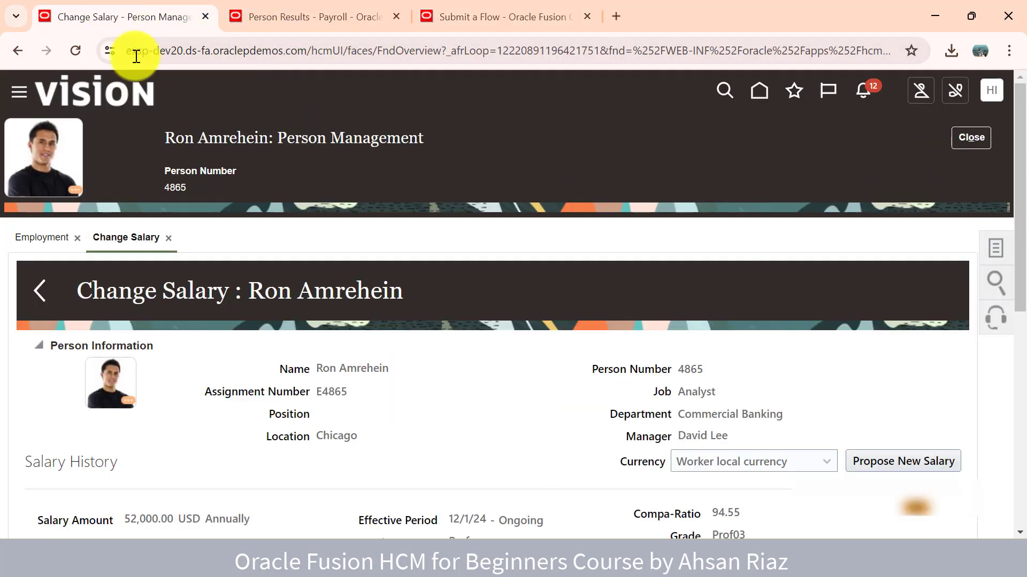
click(449, 18)
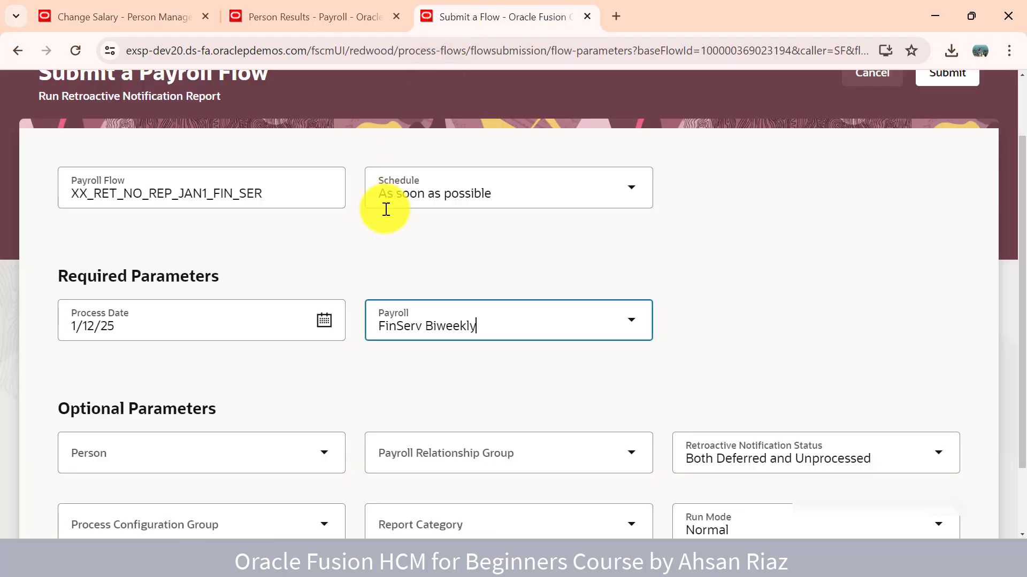
scroll(396, 283, up, 2)
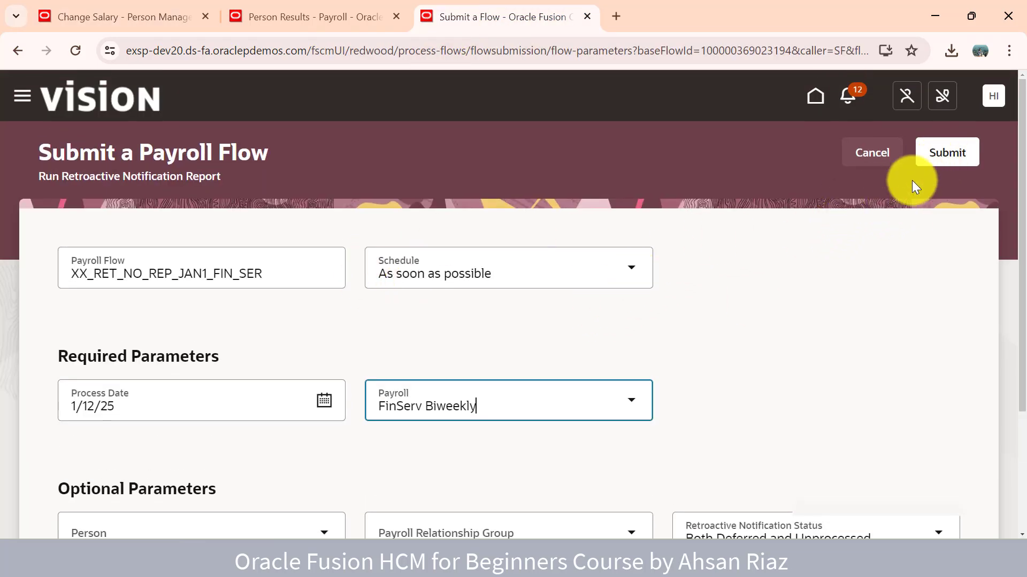
click(930, 154)
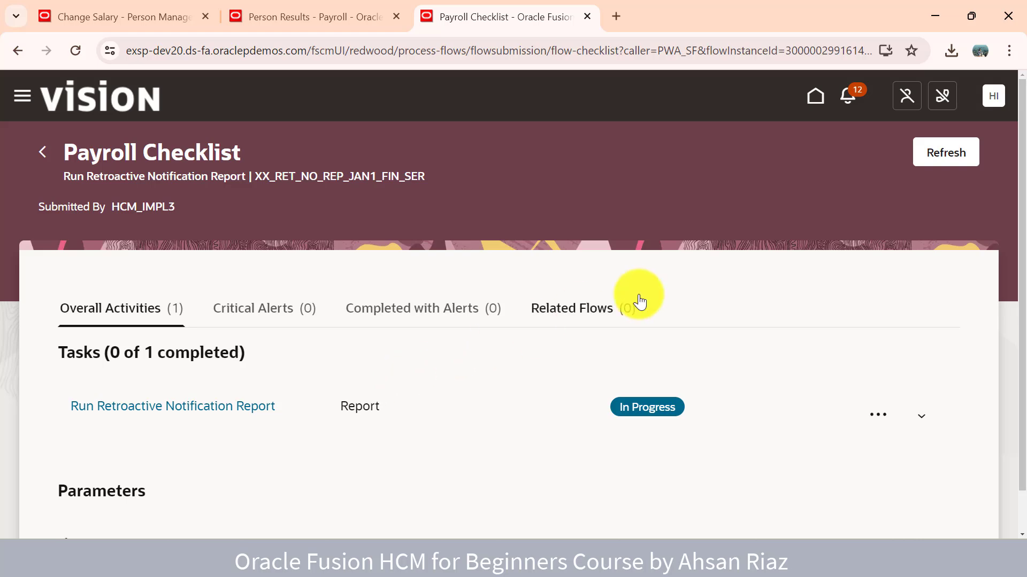
Refresh the payroll checklist until the Run Retroactive Notification Report task finishes
click(940, 163)
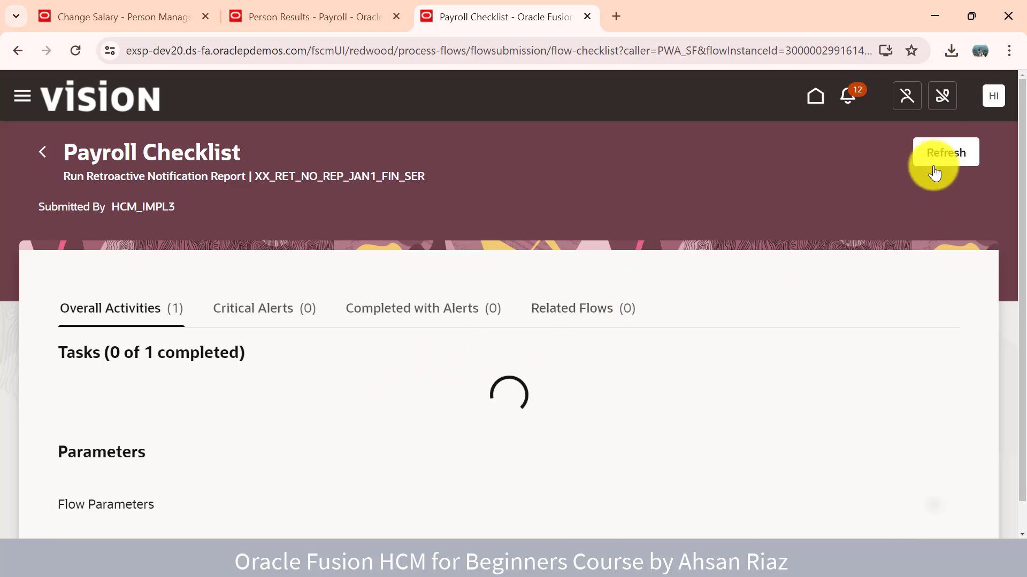
click(294, 16)
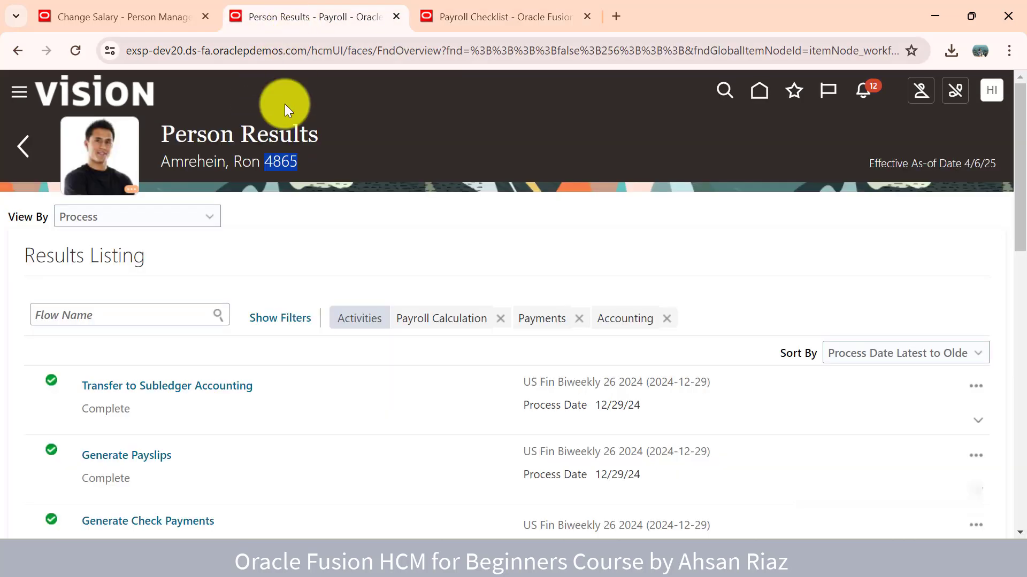
click(476, 17)
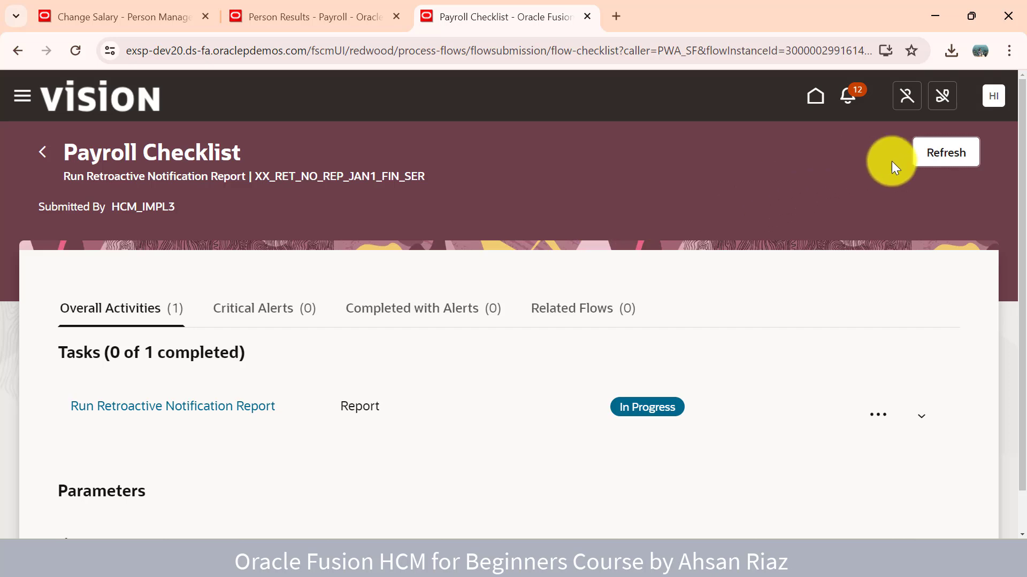
click(925, 152)
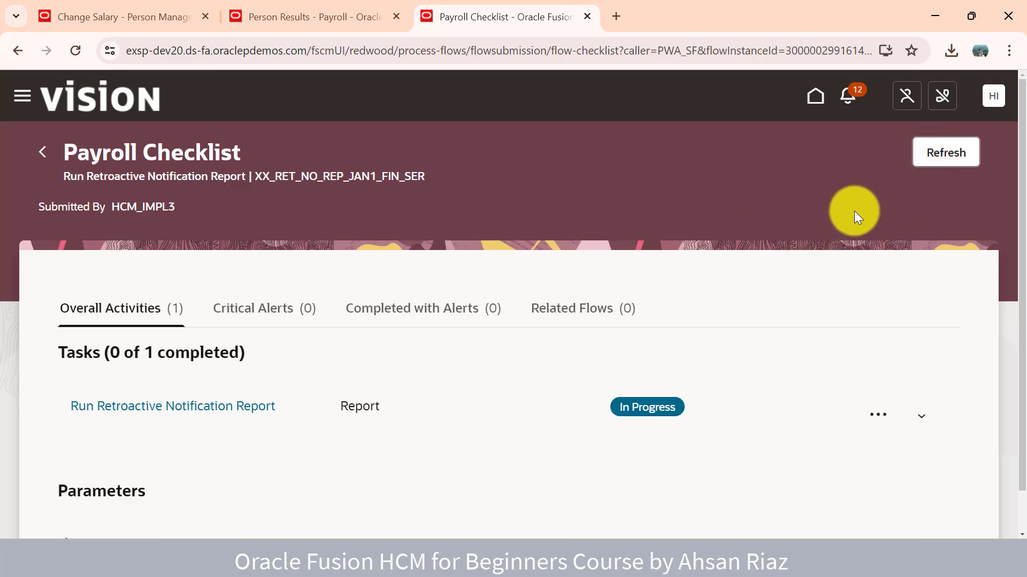
click(929, 159)
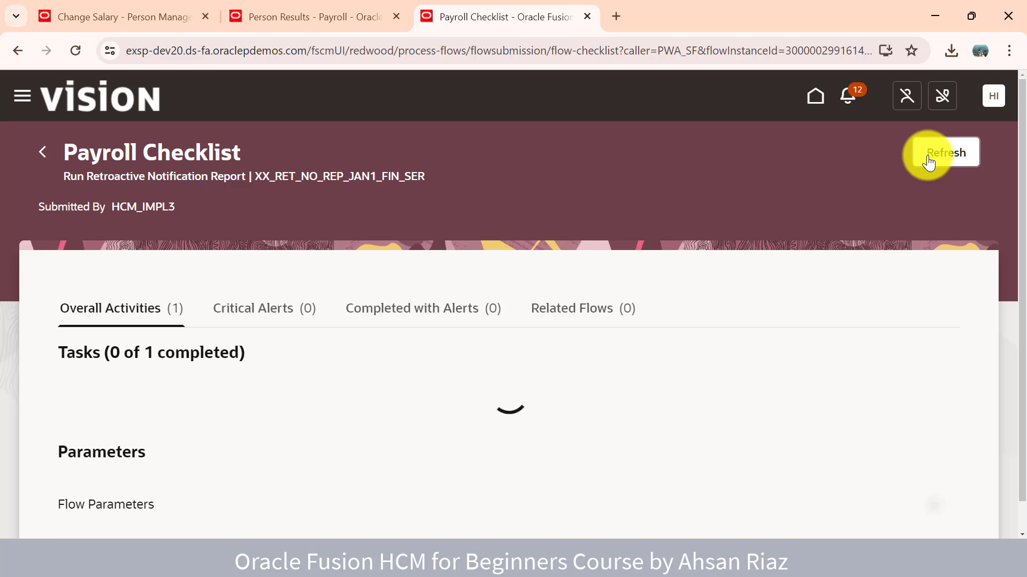
click(928, 159)
click(928, 159)
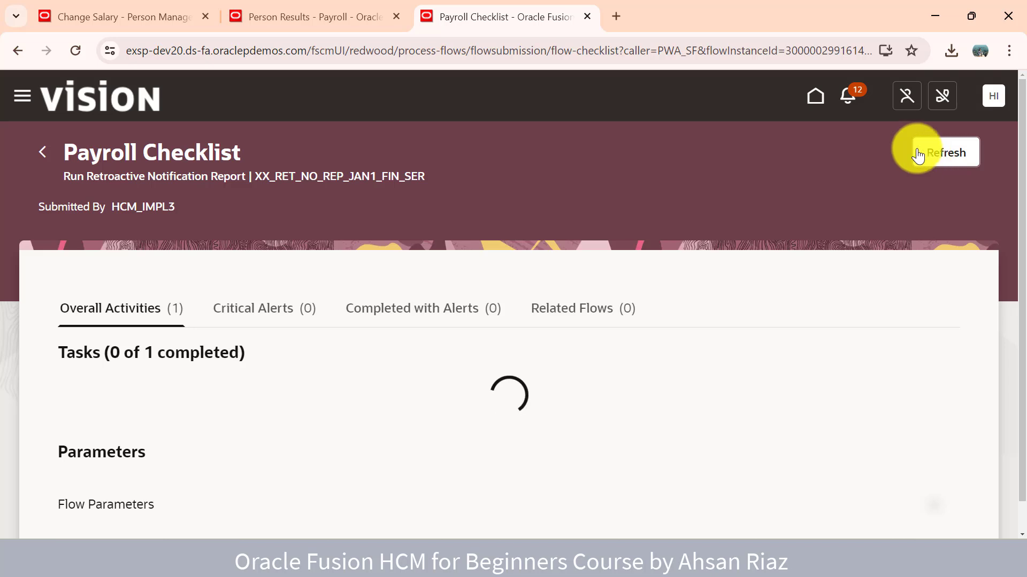
click(928, 159)
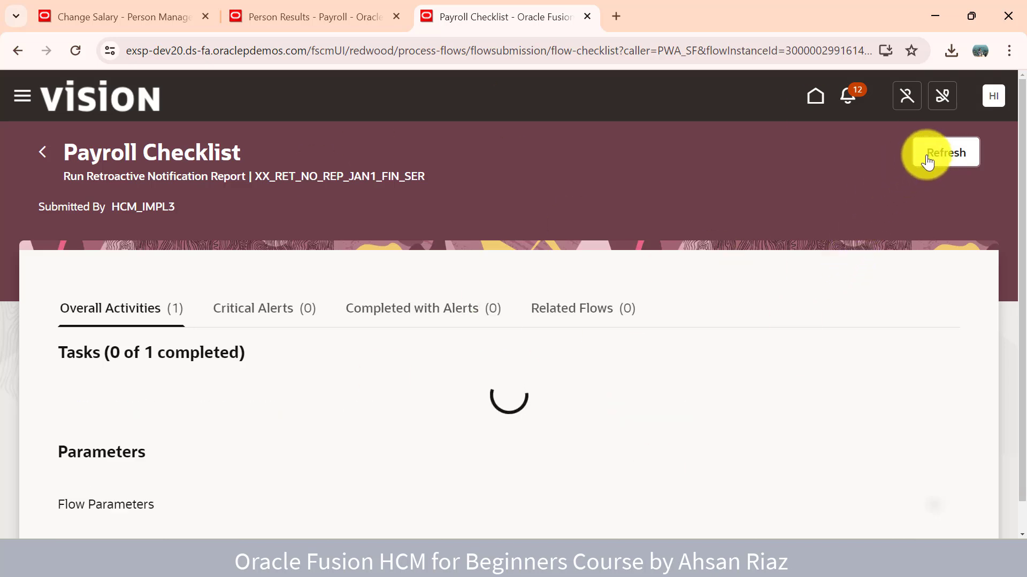
click(928, 159)
click(928, 159)
click(928, 159)
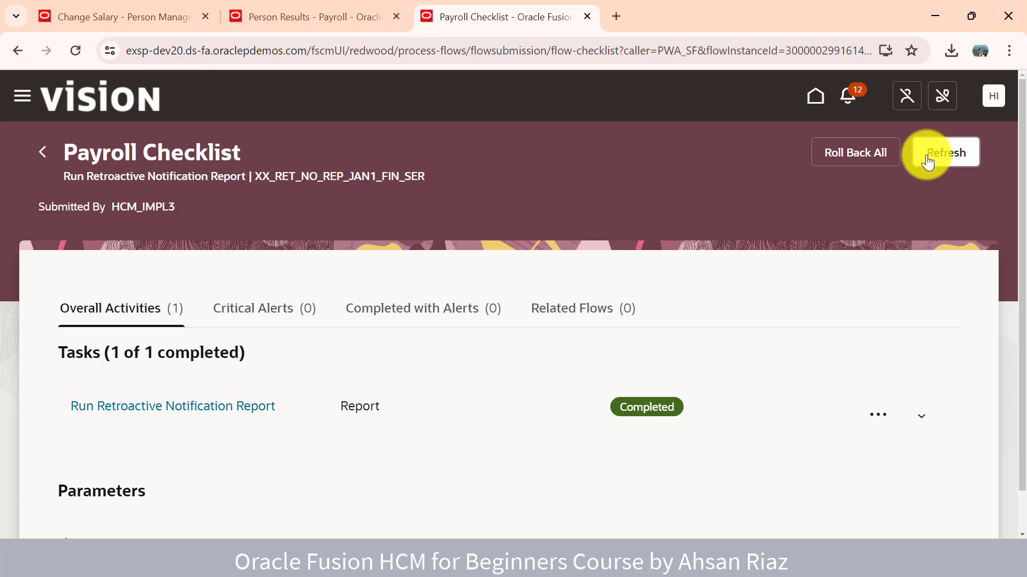
Open the Run Retroactive Notification Report task, then download and open its output Retroactive Notification Report.pdf
click(190, 412)
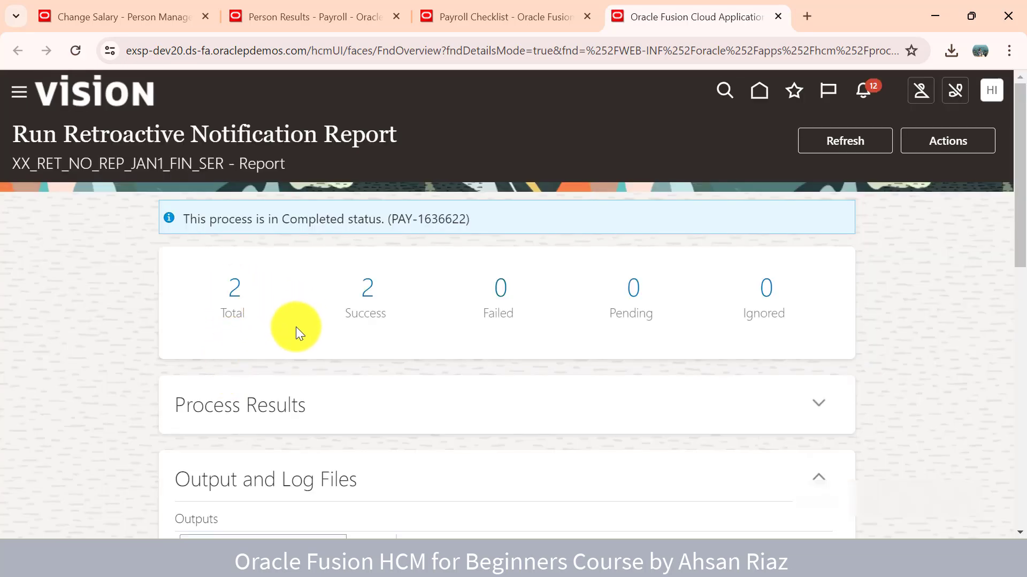
scroll(297, 329, down, 3)
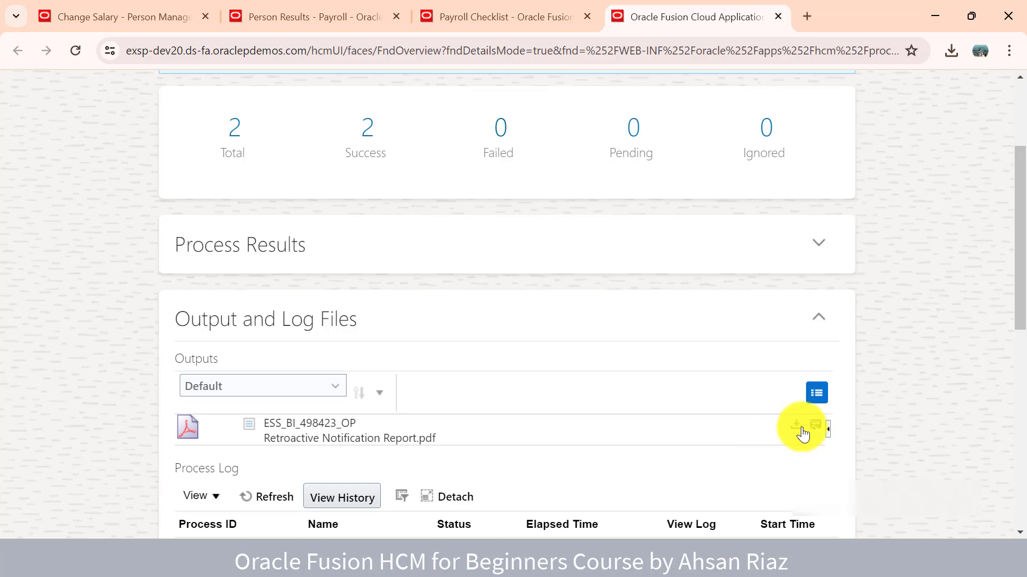
click(796, 426)
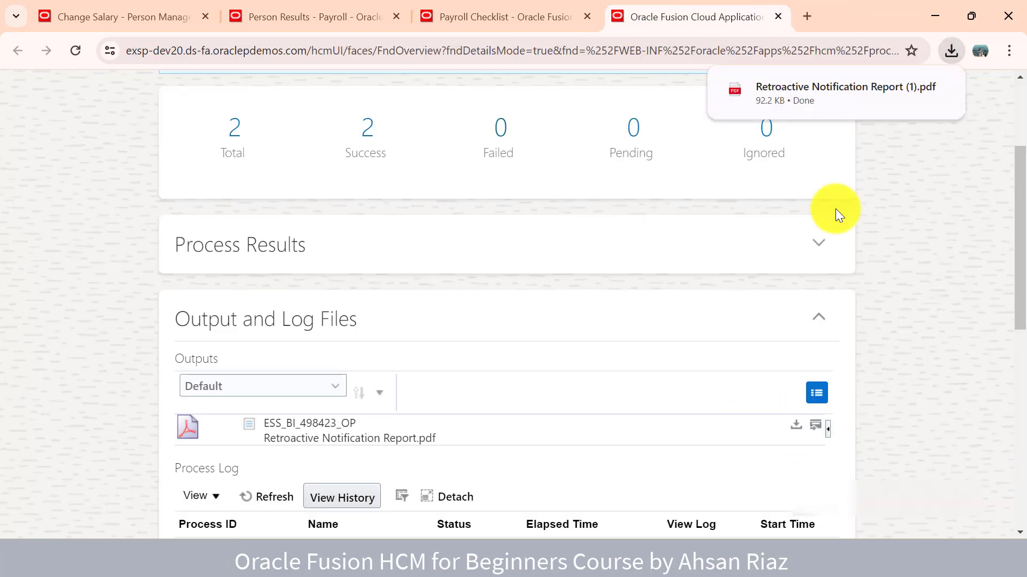
click(855, 96)
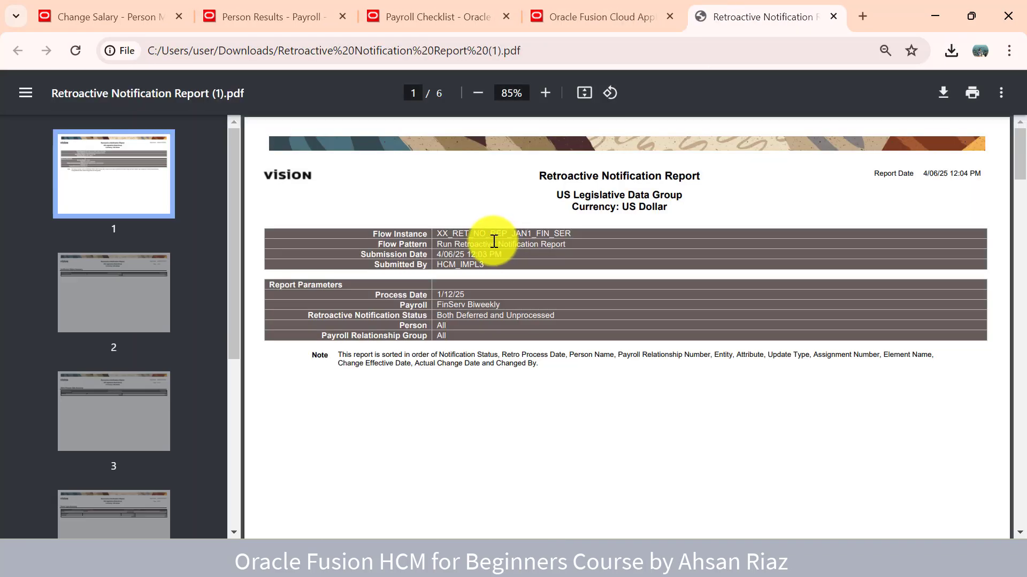
Examine the report's parameters and its notification status, retro process date and event type summaries
scroll(502, 270, down, 7)
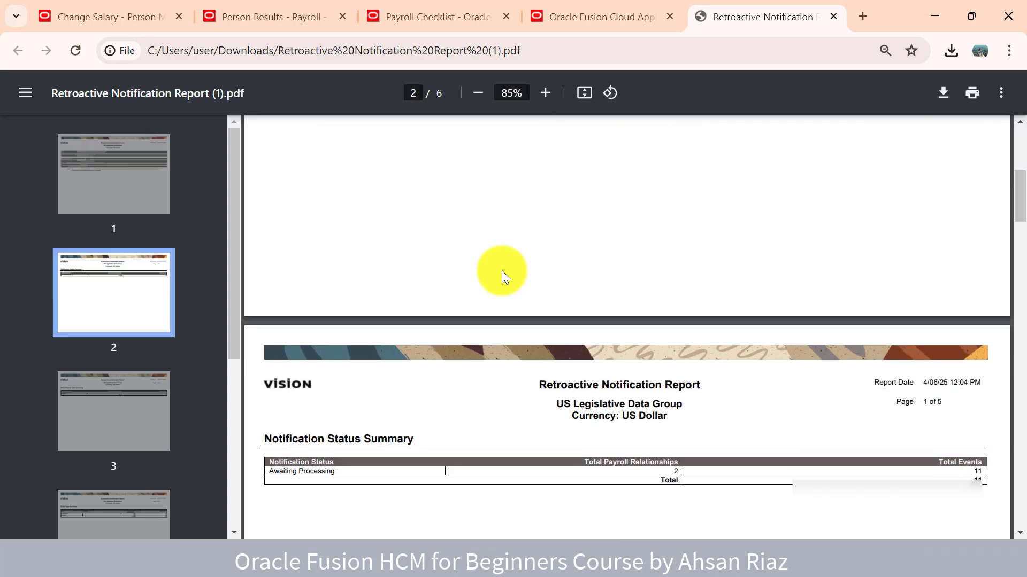
scroll(502, 270, down, 5)
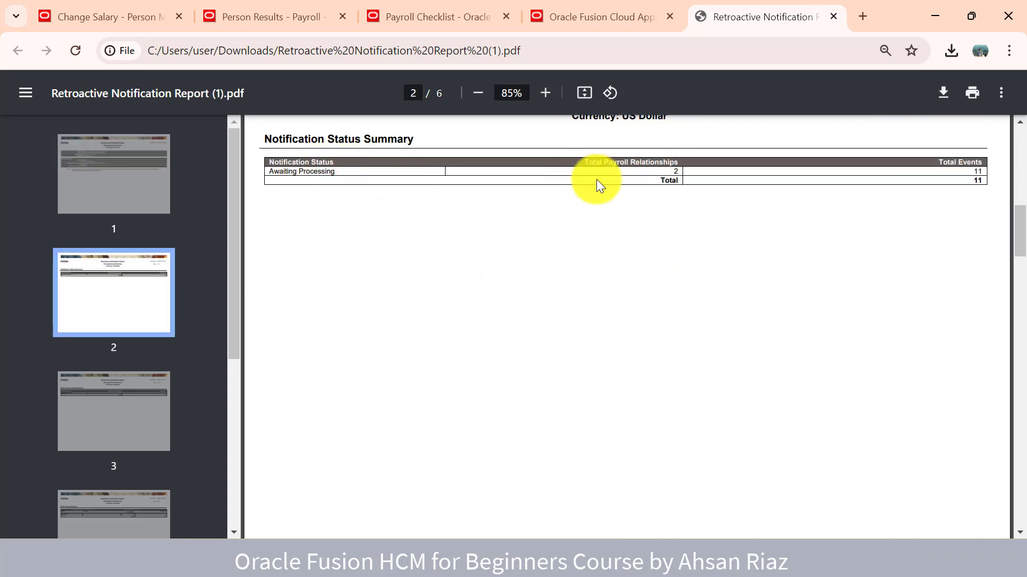
scroll(632, 198, down, 3)
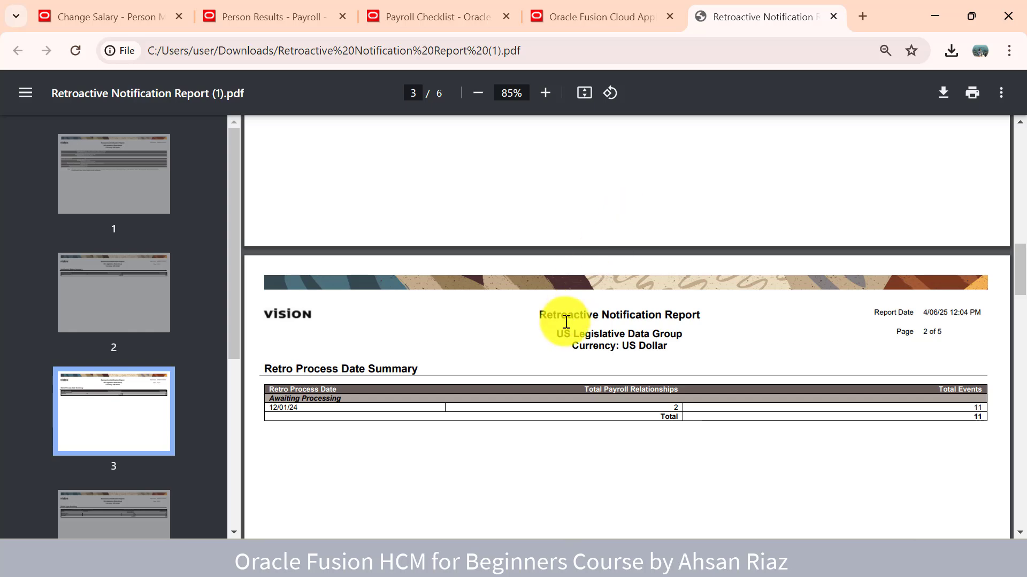
scroll(566, 322, down, 3)
scroll(566, 322, down, 8)
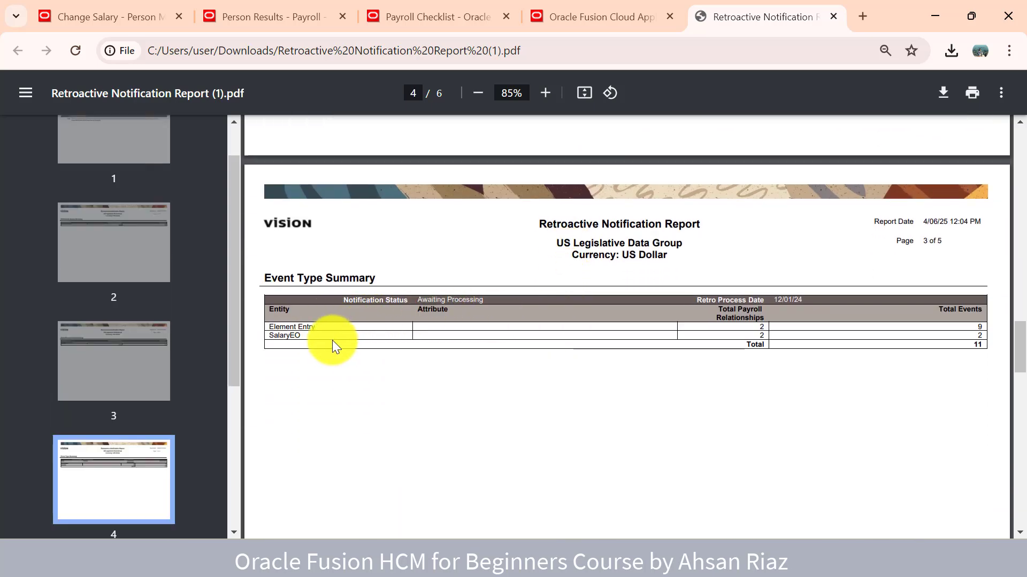
scroll(400, 179, down, 5)
scroll(375, 214, down, 6)
scroll(315, 293, up, 1)
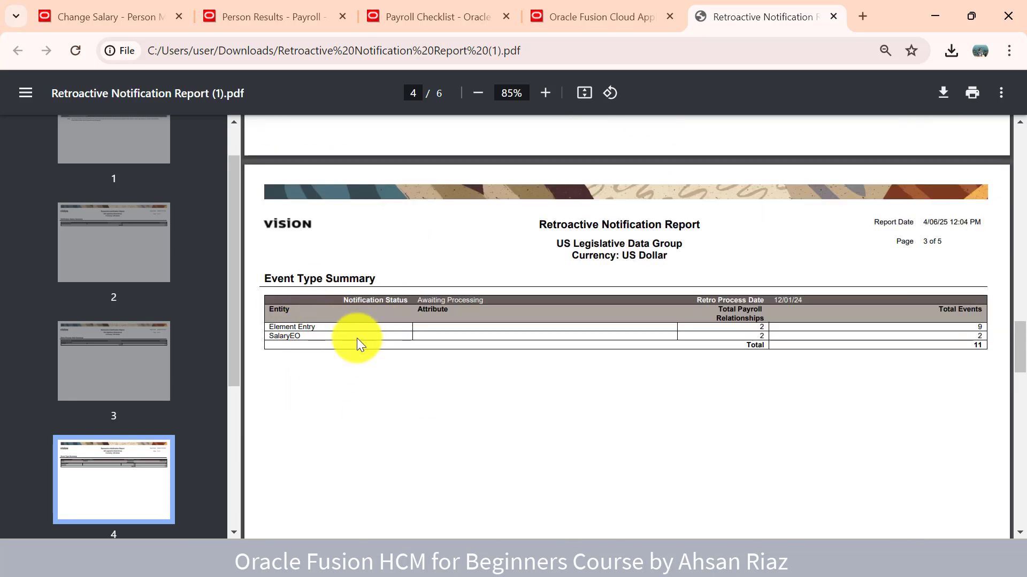
Examine the report's event details by retro process date and for each person, including update types and change dates
scroll(328, 363, down, 8)
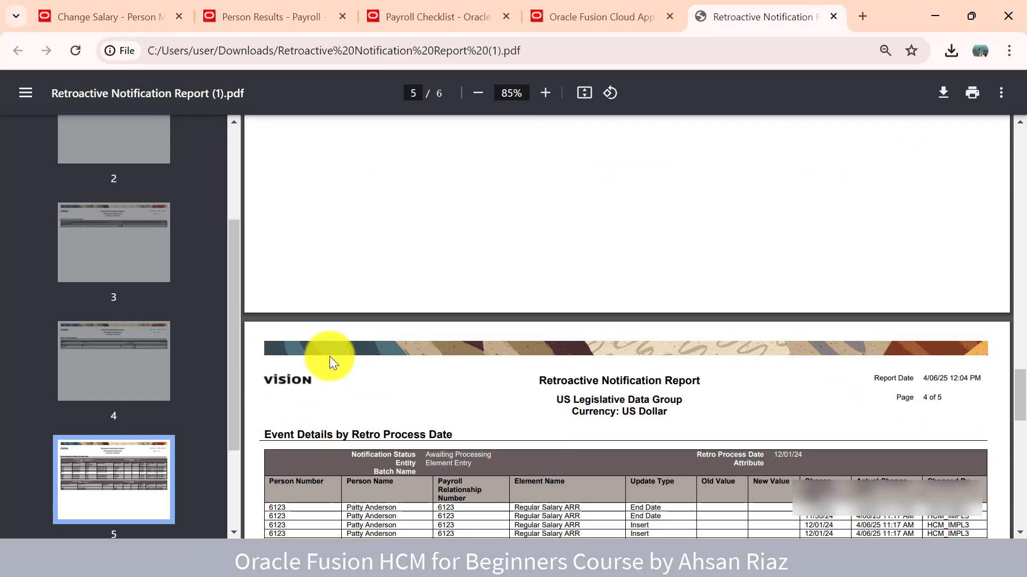
scroll(395, 343, down, 2)
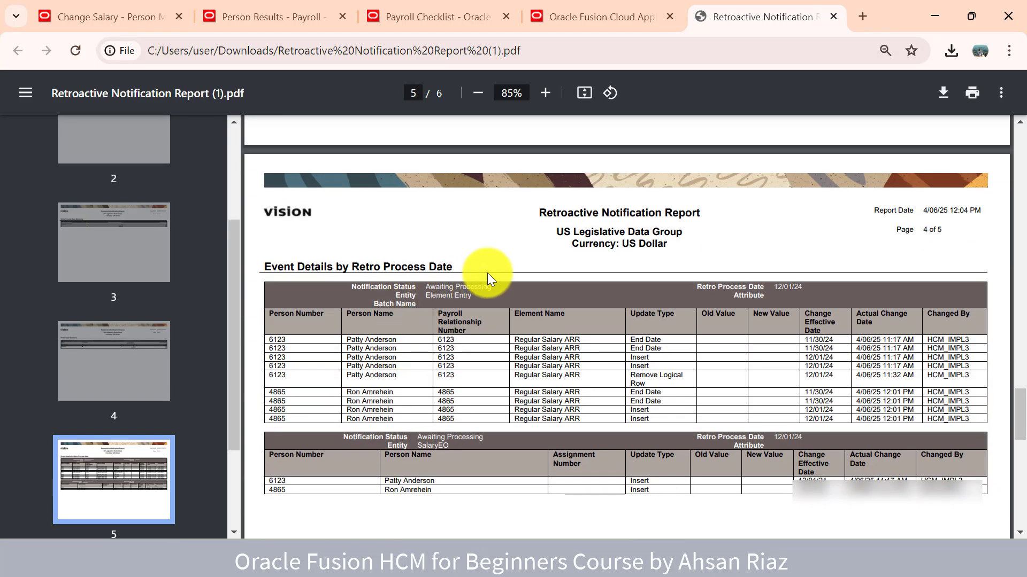
scroll(509, 244, down, 1)
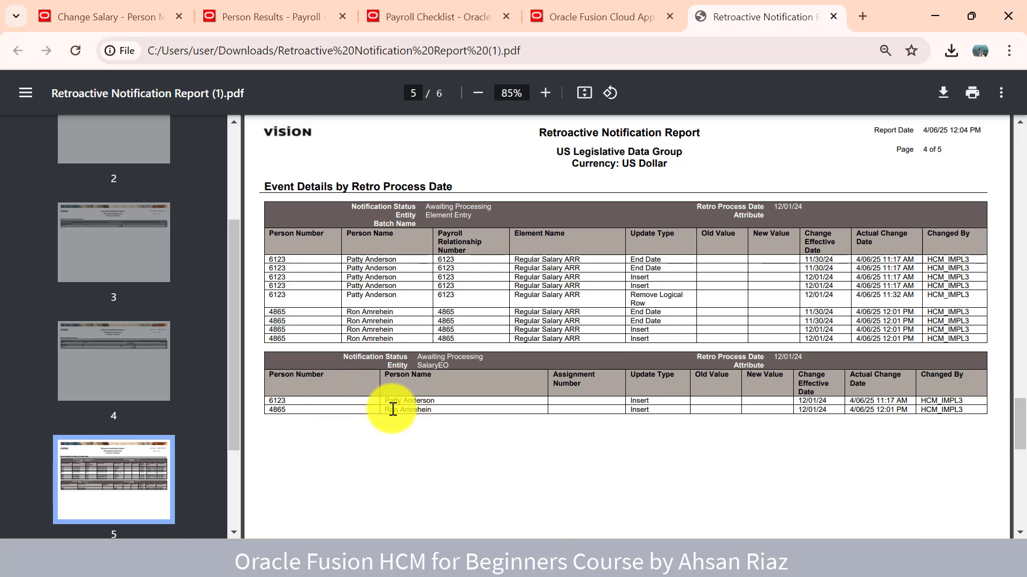
scroll(442, 390, down, 3)
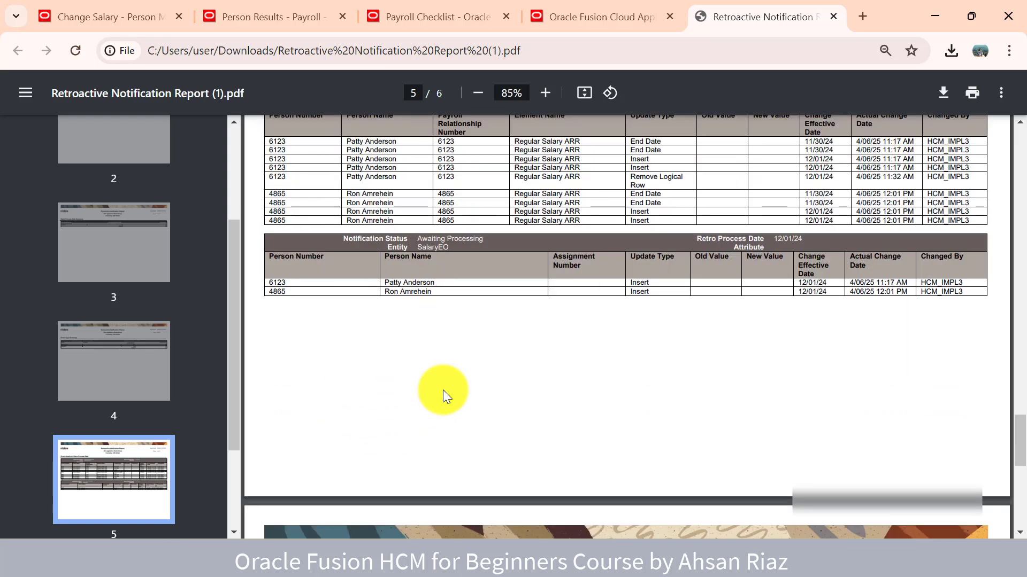
scroll(418, 258, down, 3)
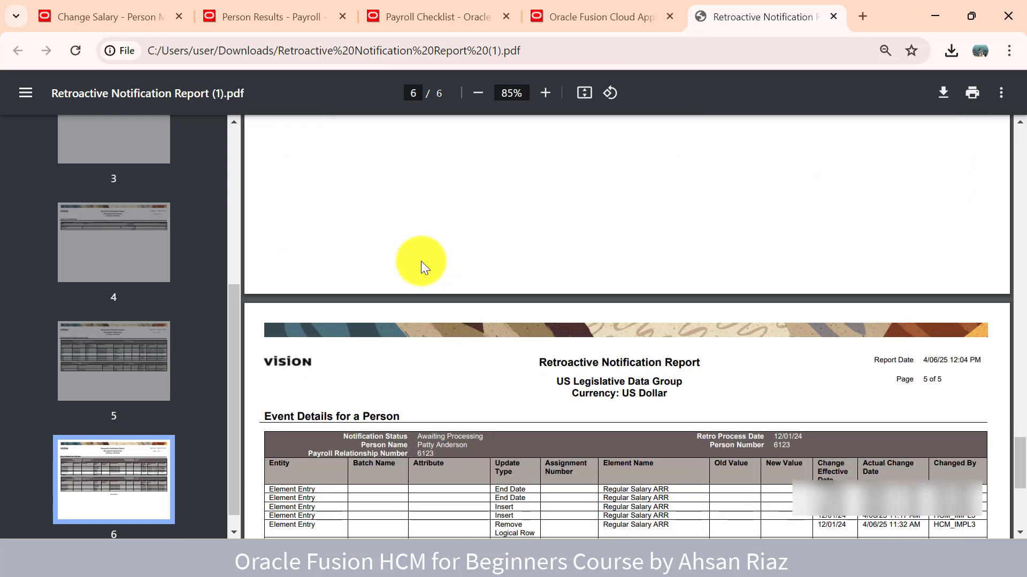
scroll(415, 265, down, 2)
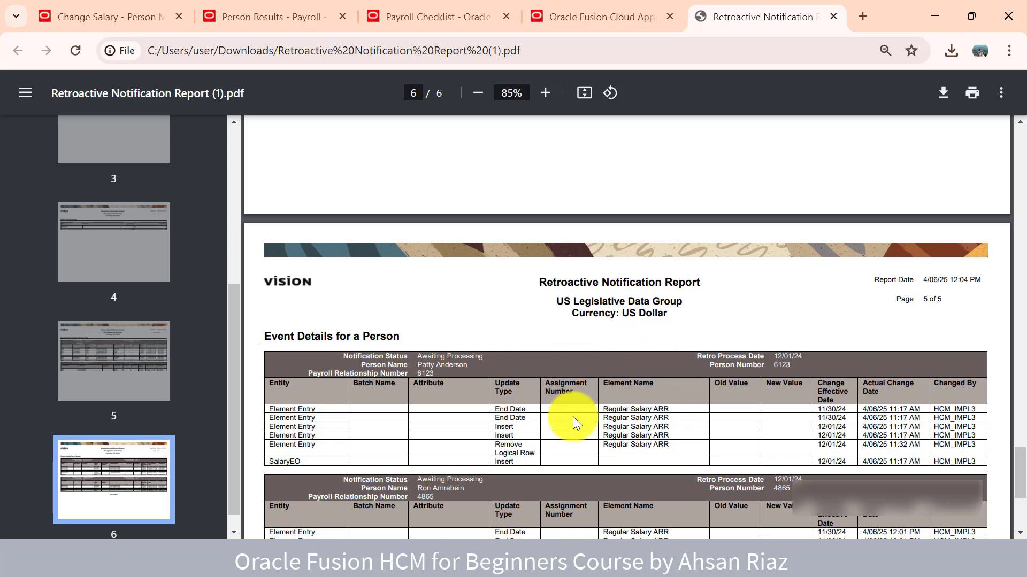
scroll(599, 387, down, 3)
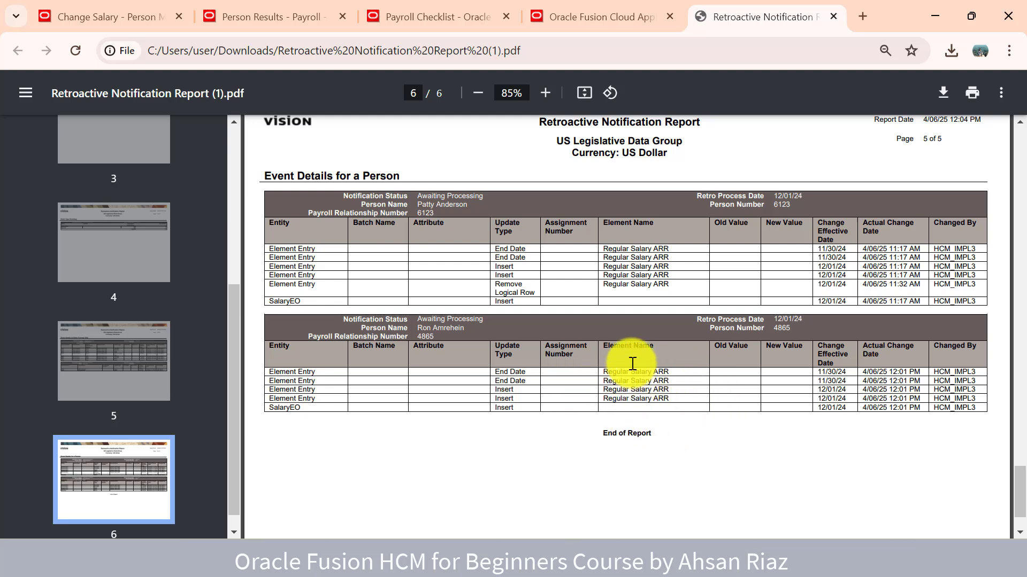
scroll(632, 364, up, 10)
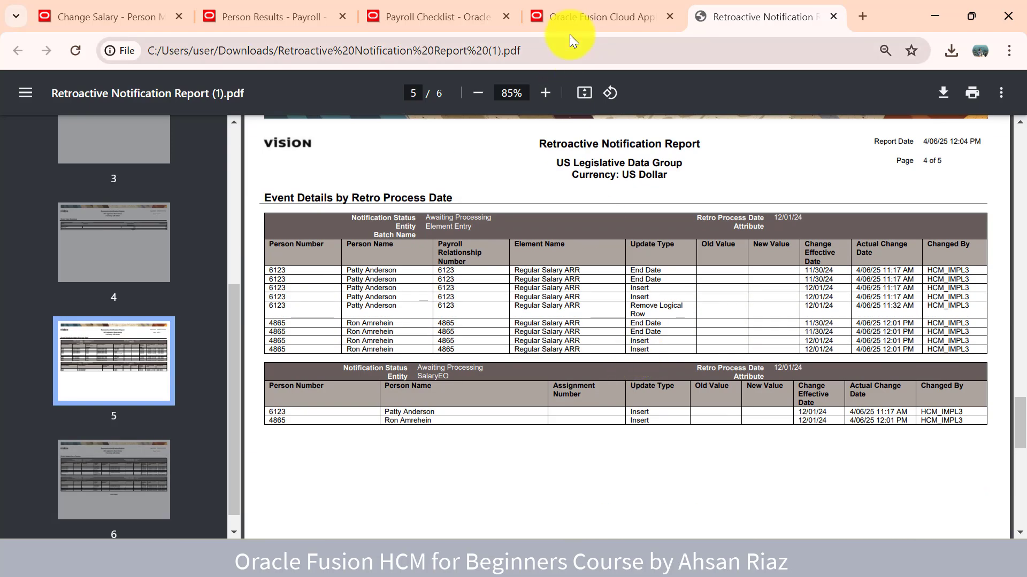
Switch to Oracle HCM.xlsx in Excel and copy the flow name Recalculate Payroll for Retroactive Changes from cell A3
click(573, 18)
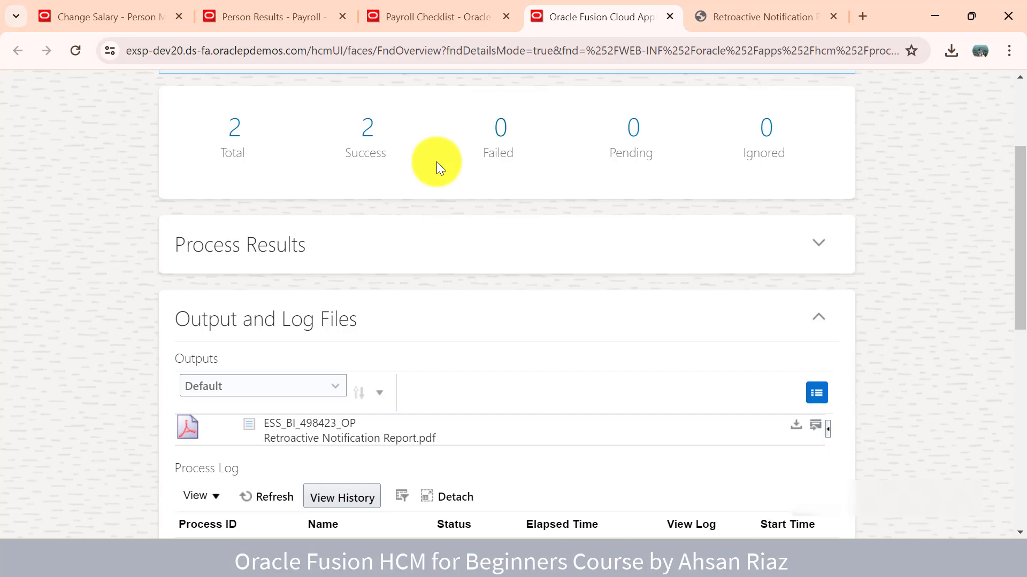
mouse_move(599, 559)
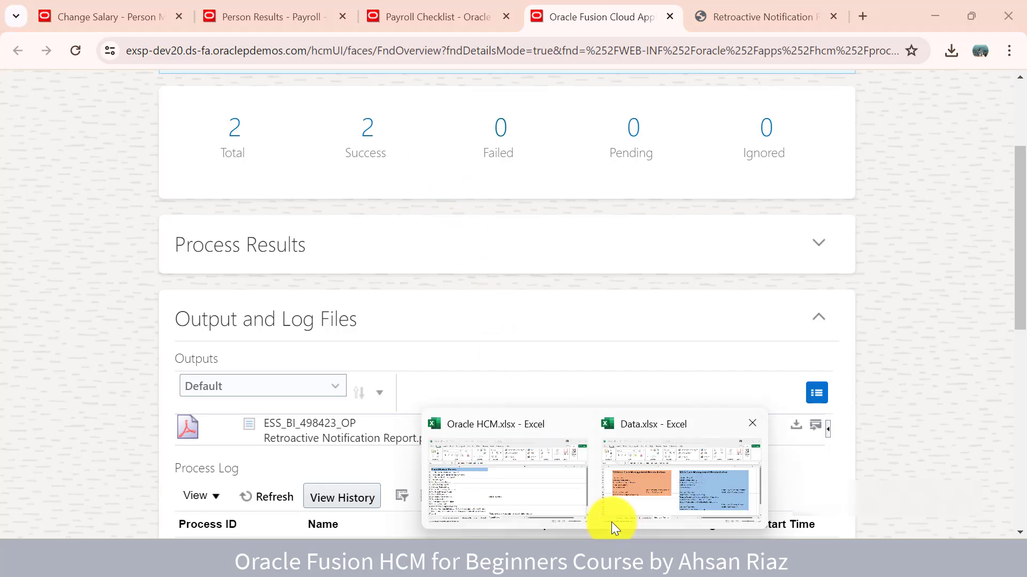
click(523, 488)
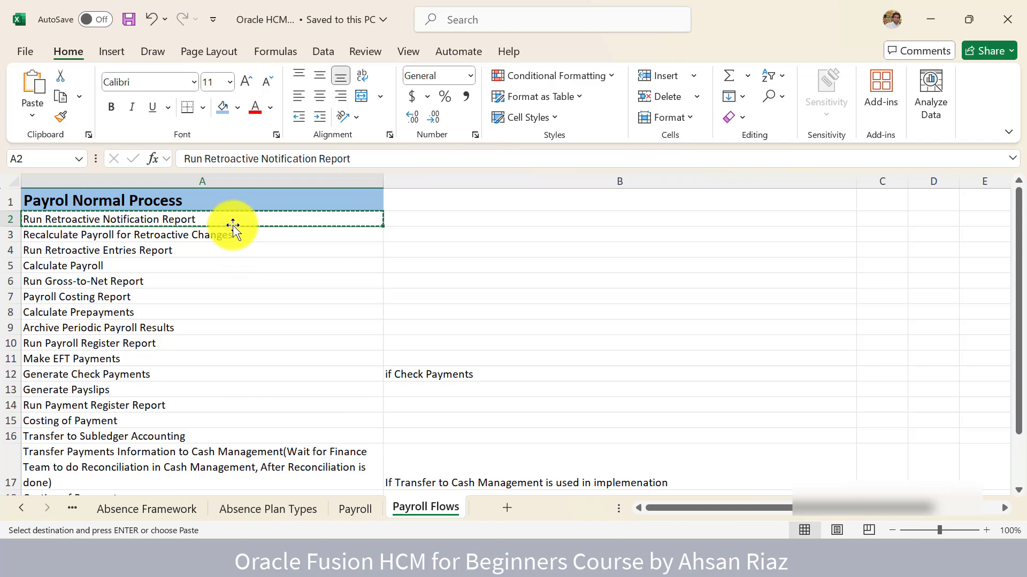
click(238, 249)
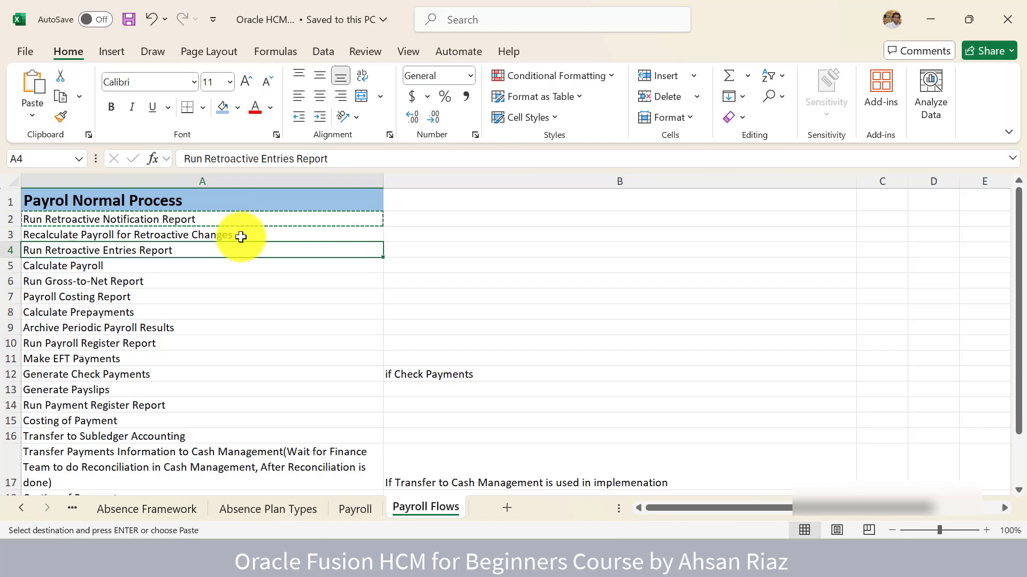
click(241, 235)
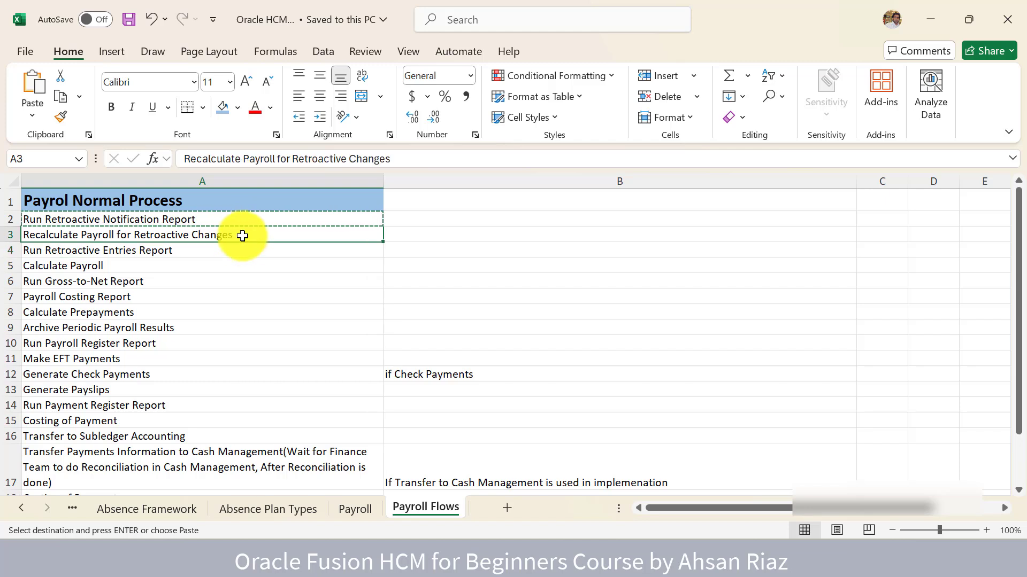
key(ctrl+c)
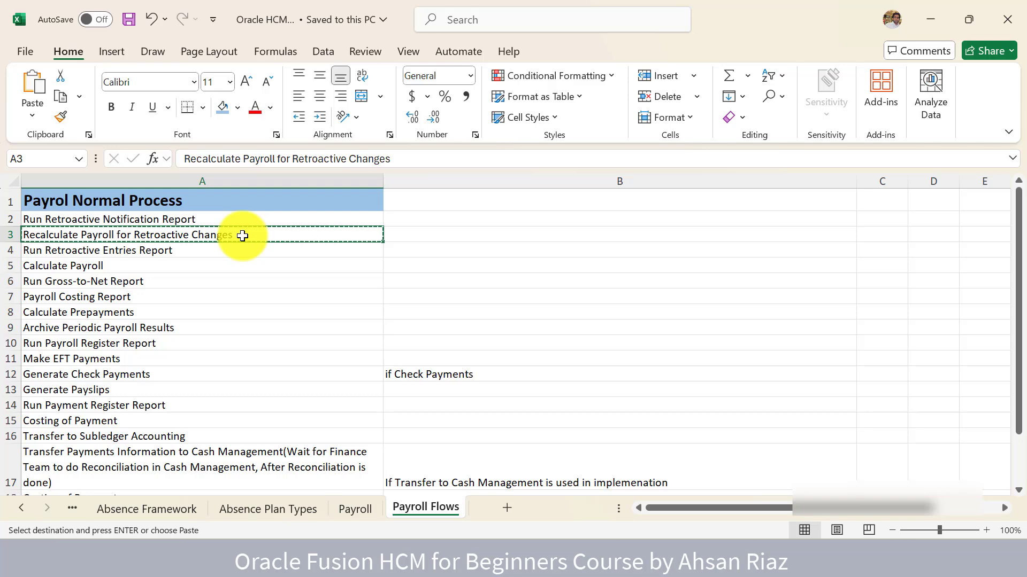
Switch back to the browser and return from the notification report's payroll checklist to Flow Submission
mouse_move(521, 537)
click(517, 501)
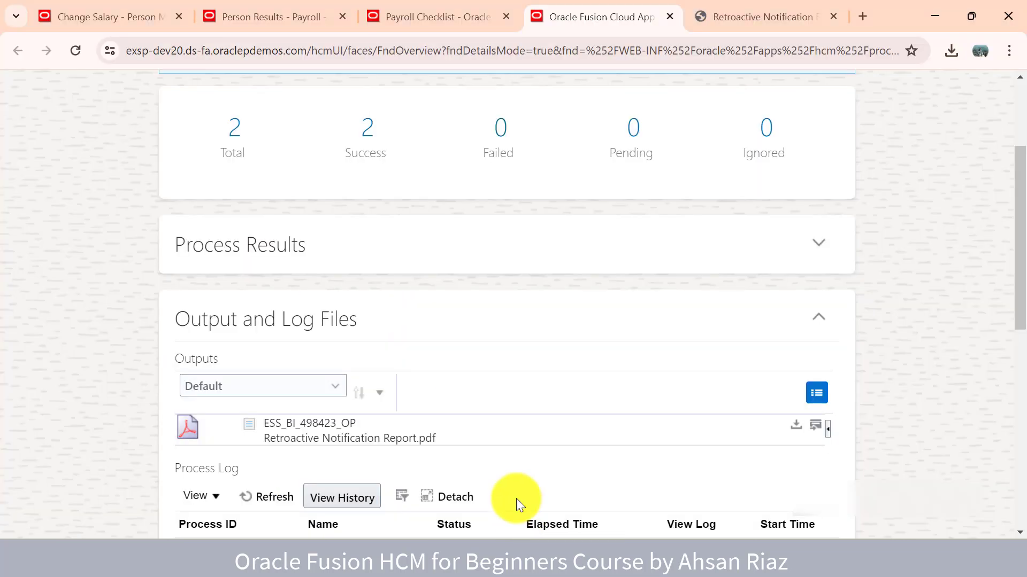
scroll(378, 275, up, 5)
click(446, 15)
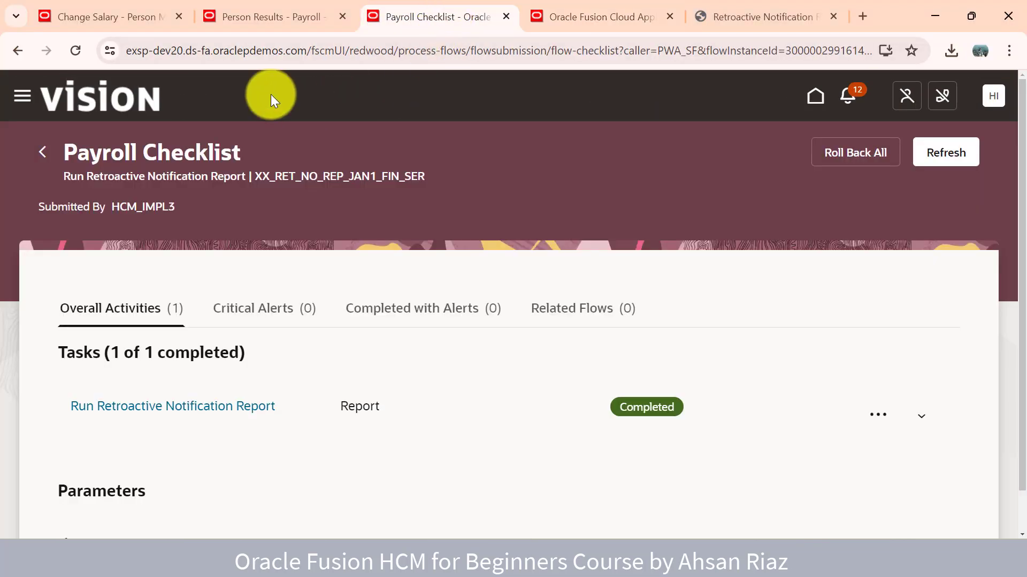
click(47, 157)
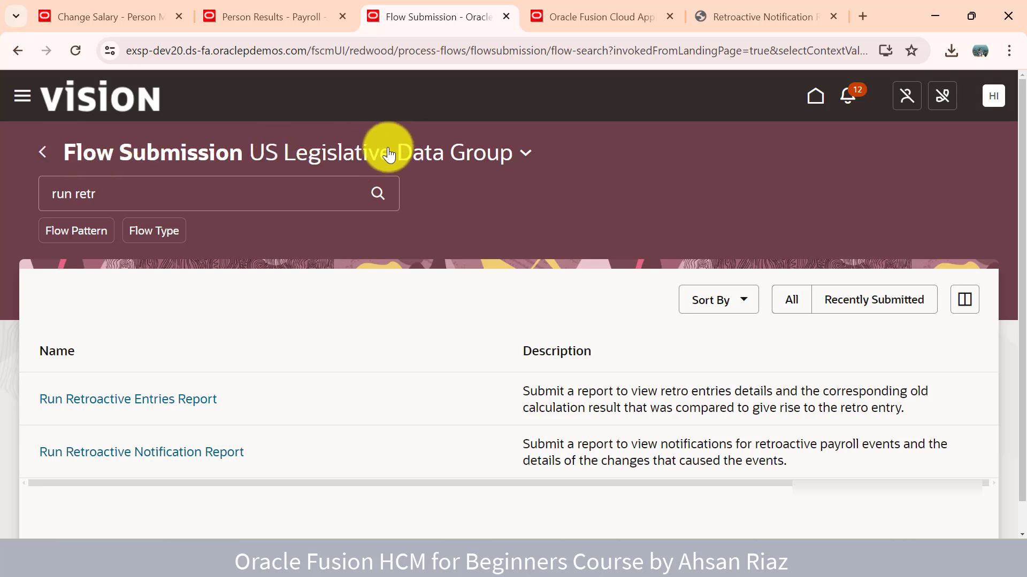
Replace the flow search text with Recalculate Payroll for Retroactive Changes, run the search and open that flow
click(234, 197)
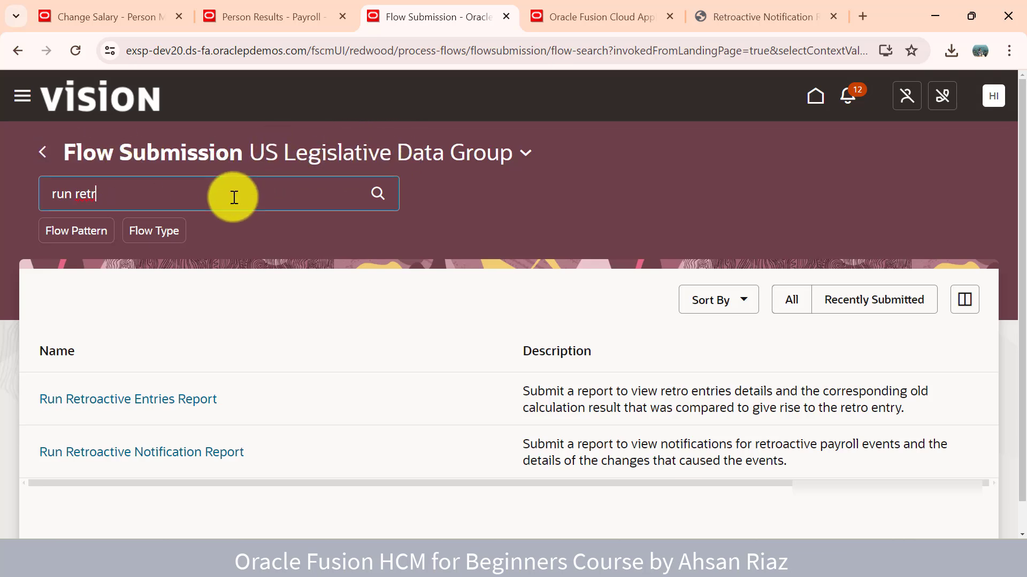
key(ctrl+shift+Left)
key(ctrl+shift+Left)
key(ctrl+v)
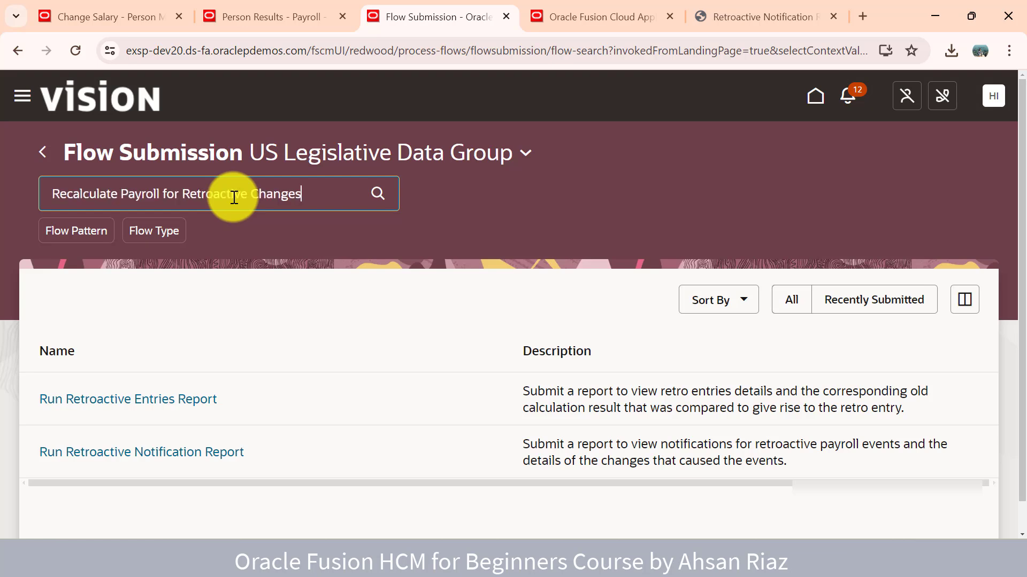
click(381, 197)
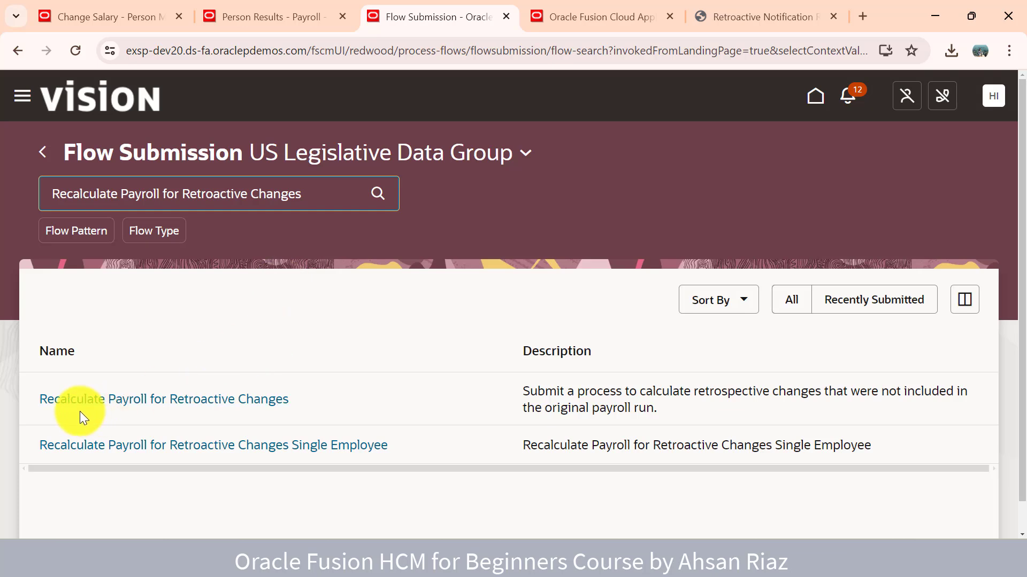
click(165, 400)
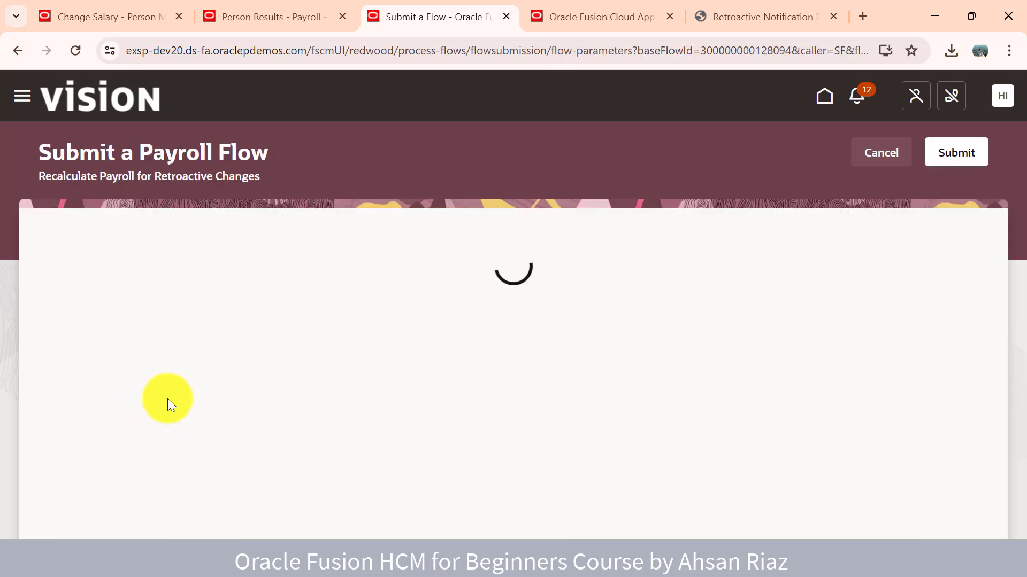
Submit the flow as XX_REC_RETR_JAN_1_FINSERV with process date 1/12/25 and the FinServ Biweekly payroll
click(172, 275)
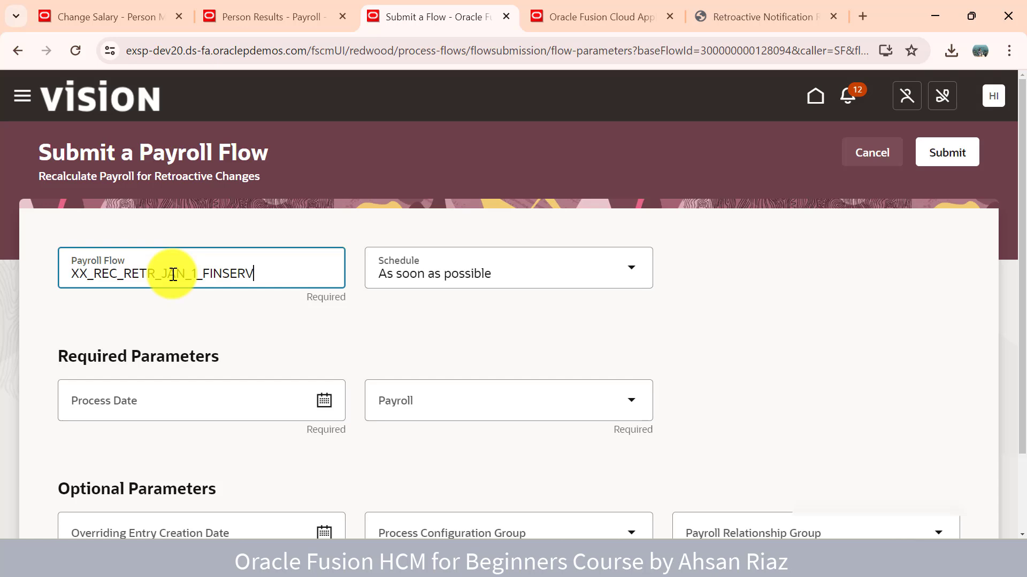
click(320, 402)
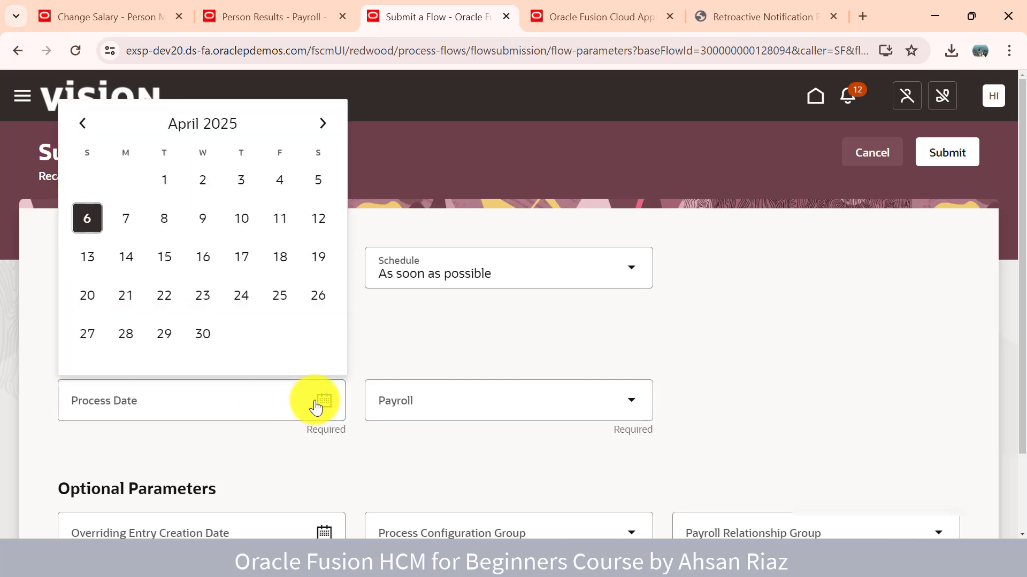
click(179, 131)
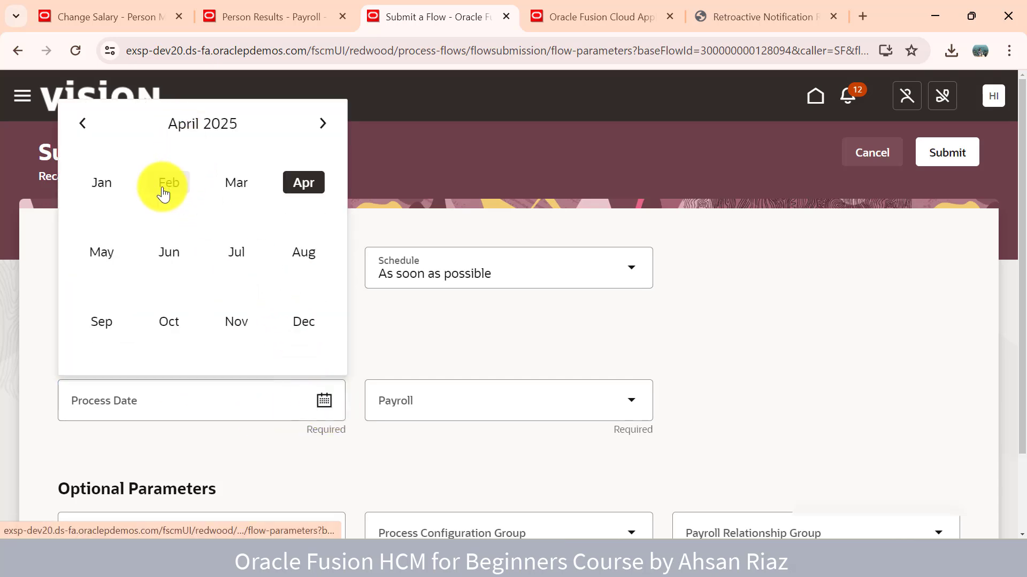
click(113, 188)
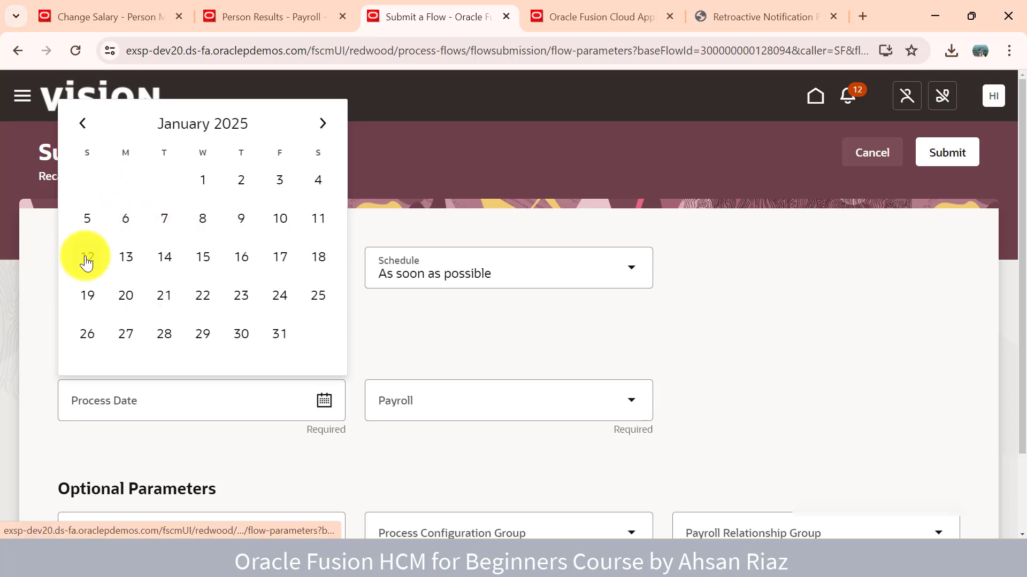
click(84, 258)
click(486, 411)
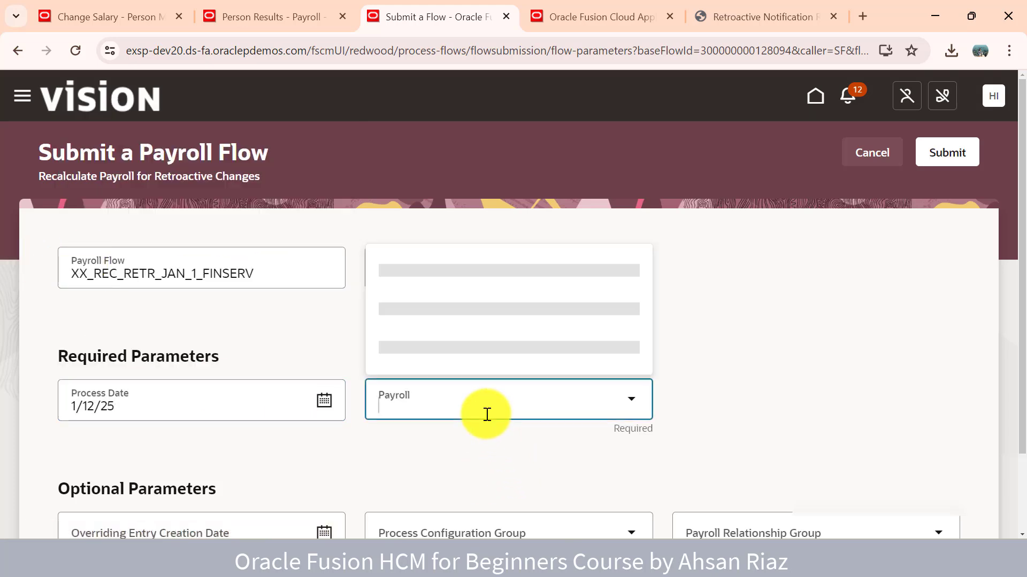
click(492, 179)
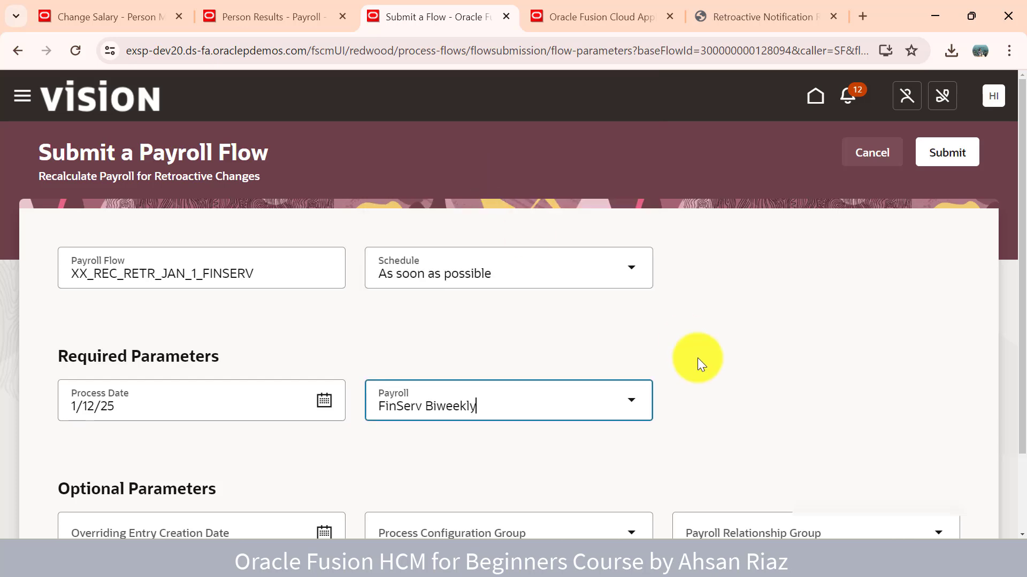
click(941, 155)
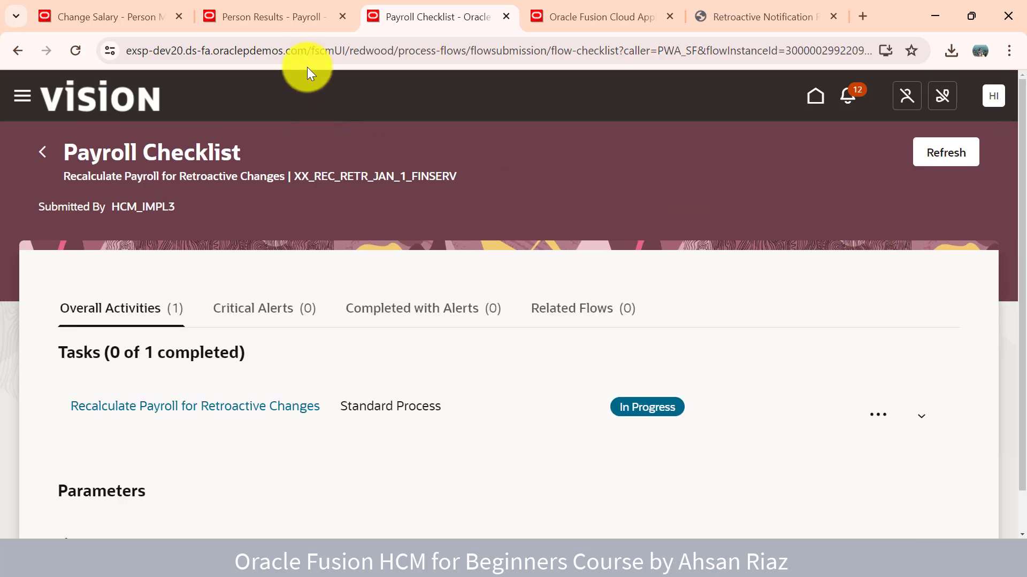
Close the Run Retroactive Notification Report page and the downloaded PDF report
click(299, 19)
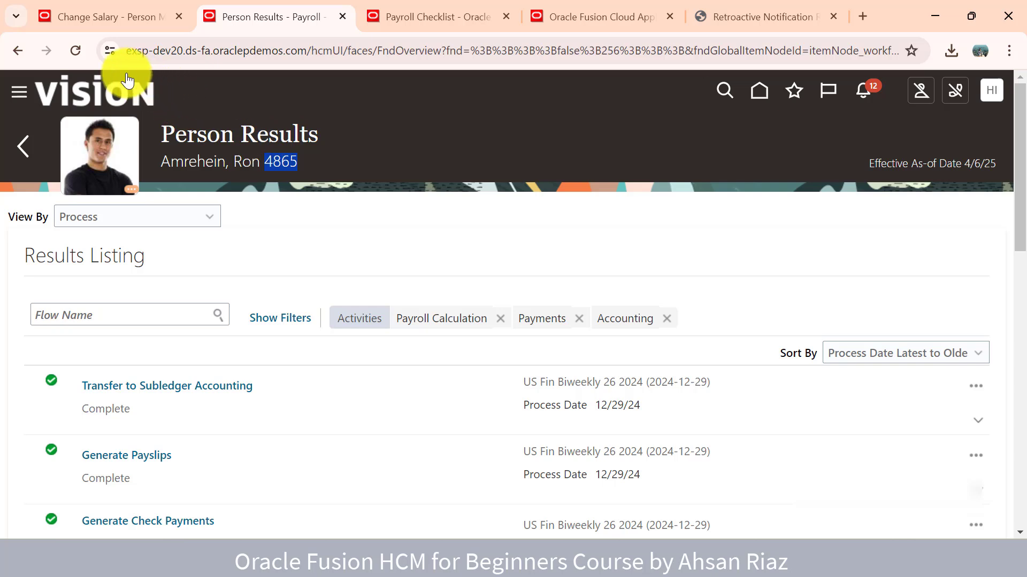
click(84, 53)
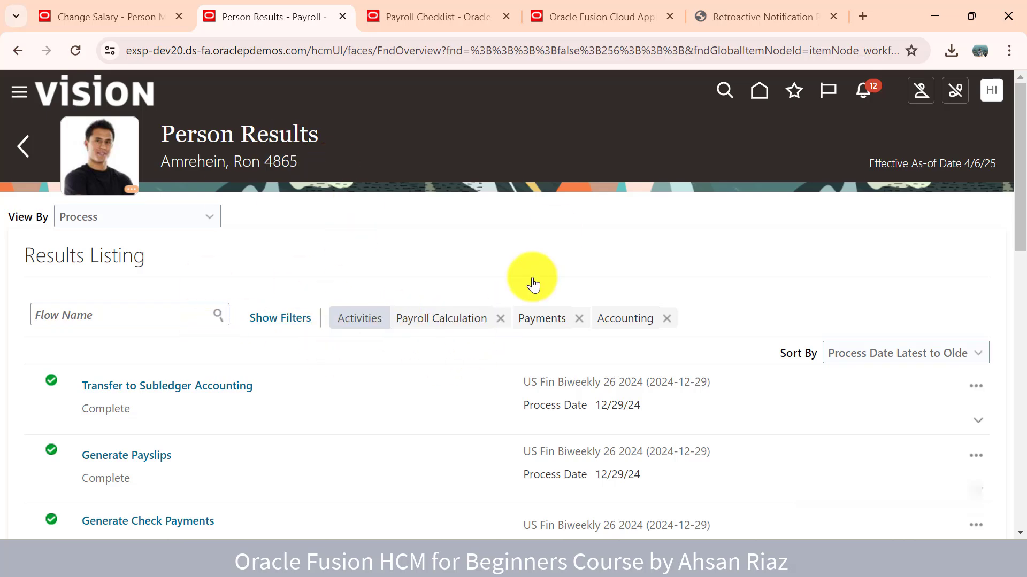
click(598, 17)
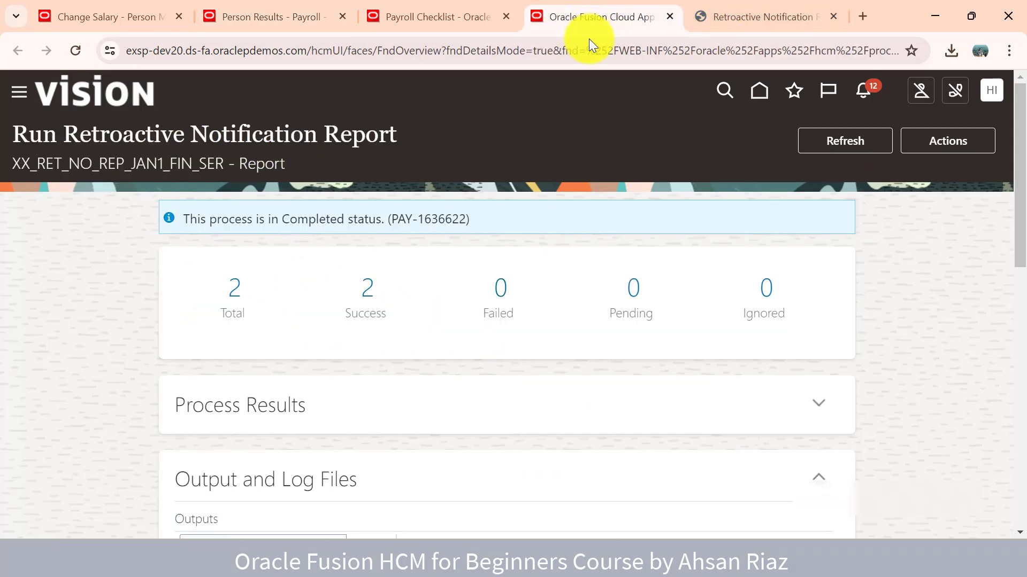
click(670, 17)
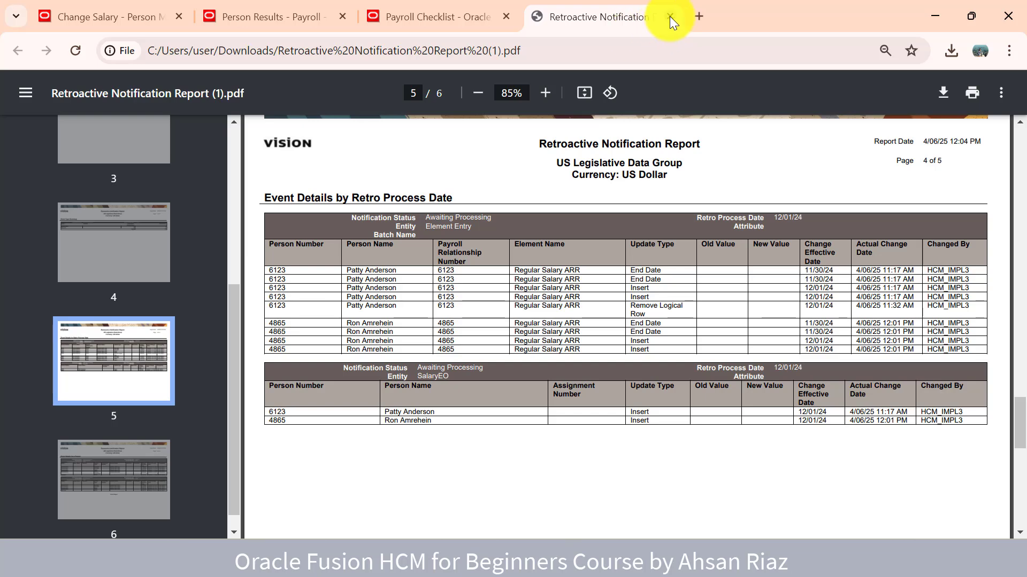
click(669, 17)
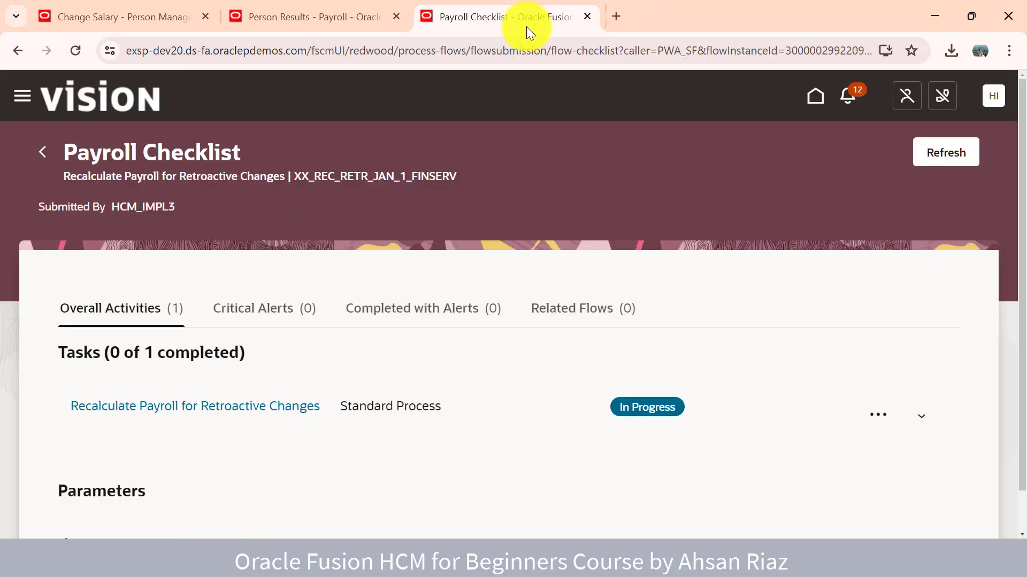
Refresh the payroll checklist to check the status of the Recalculate Payroll for Retroactive Changes task
click(939, 169)
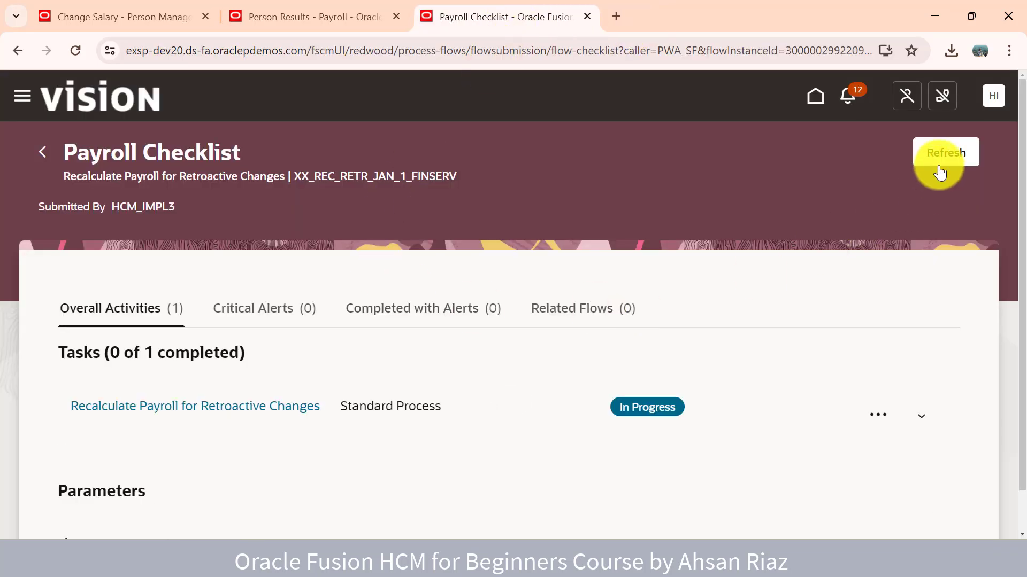
click(940, 172)
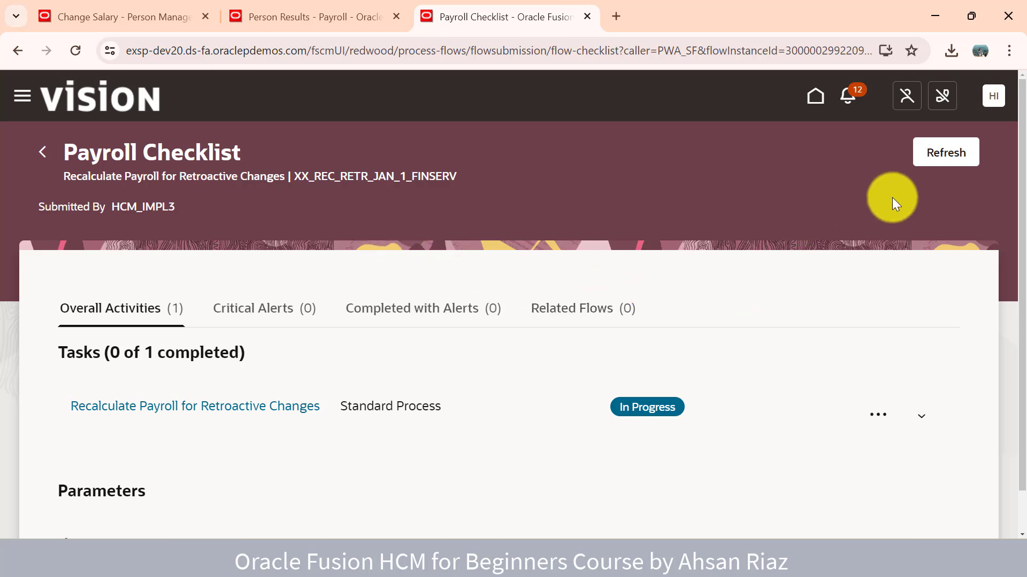
click(931, 160)
Leave the Change Salary page for the home page and open Element Entries in the Payroll work area
click(163, 17)
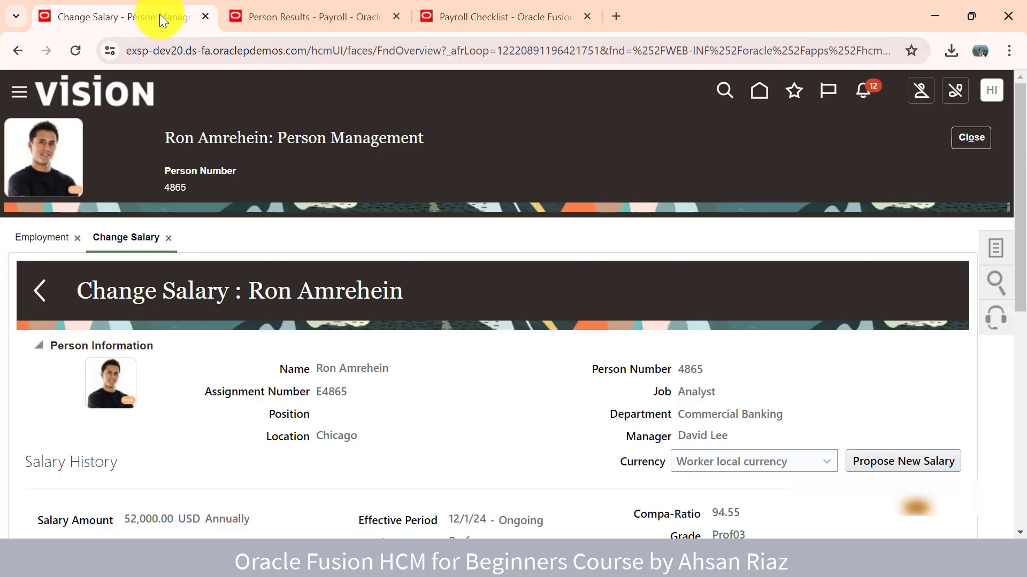
click(759, 92)
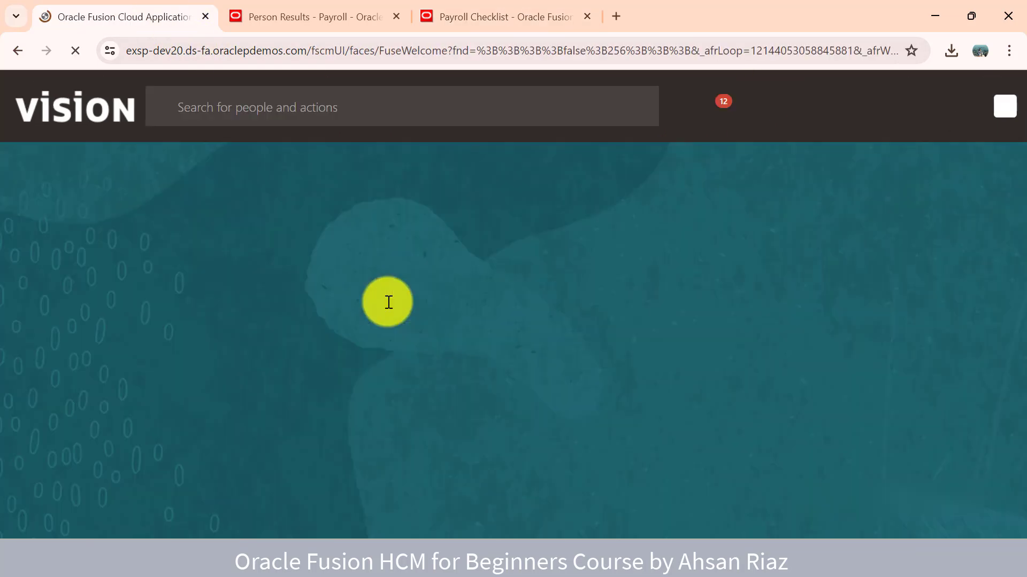
scroll(693, 370, down, 1)
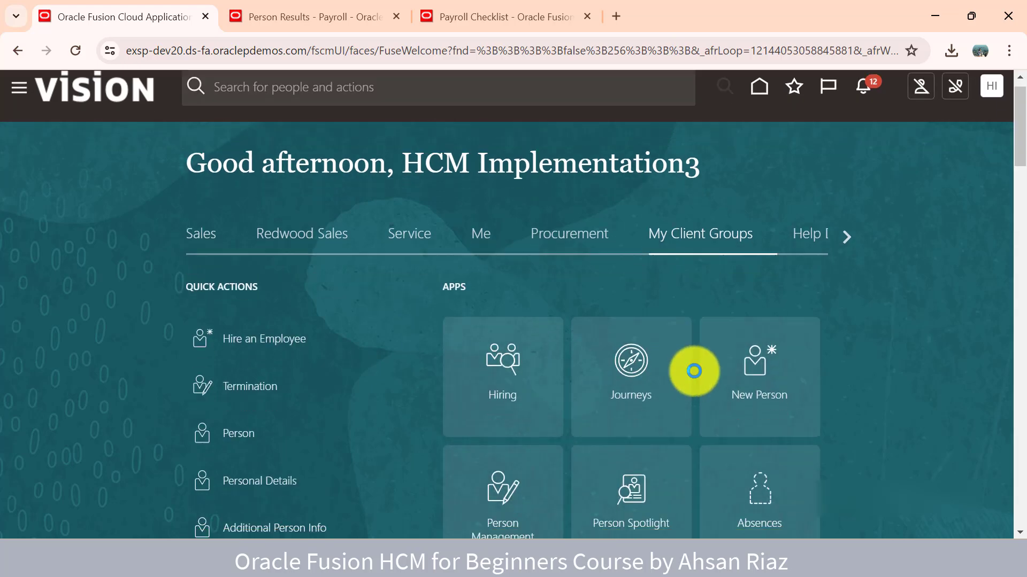
scroll(693, 371, down, 3)
scroll(774, 367, down, 5)
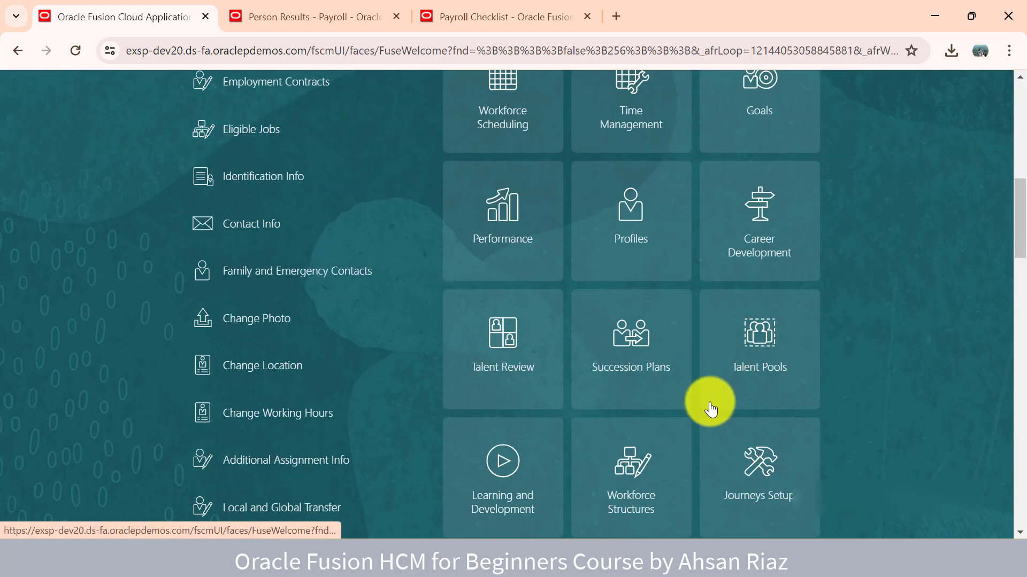
scroll(710, 410, down, 3)
click(633, 406)
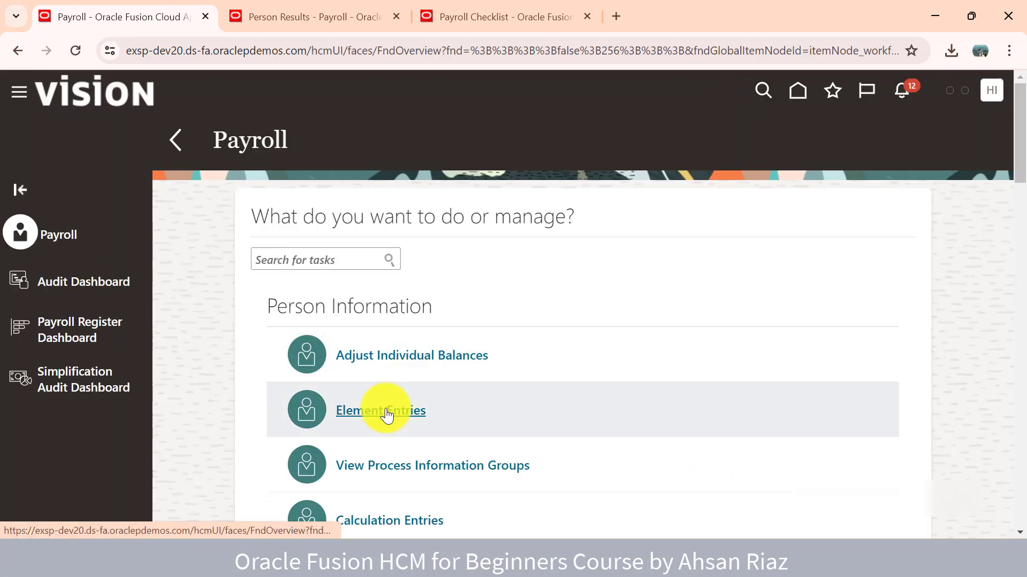
click(385, 413)
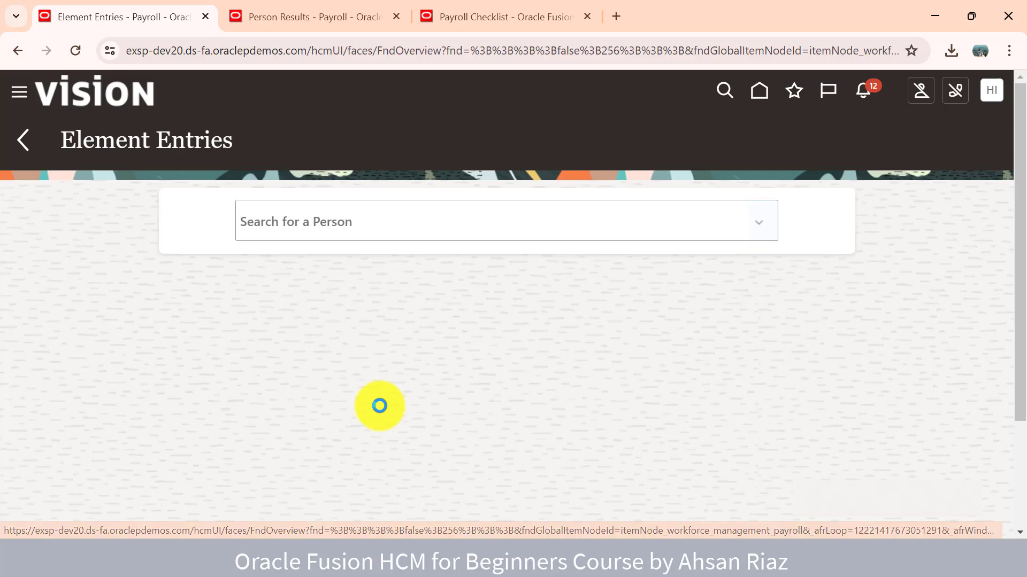
Look up the employee from the Person Results page by person number and open their element entries
click(332, 204)
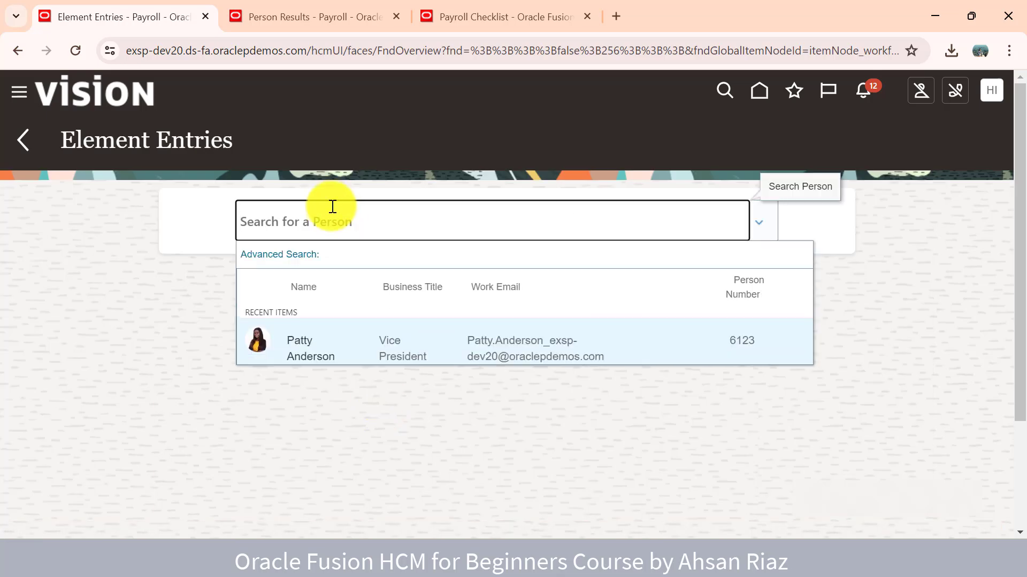
click(304, 16)
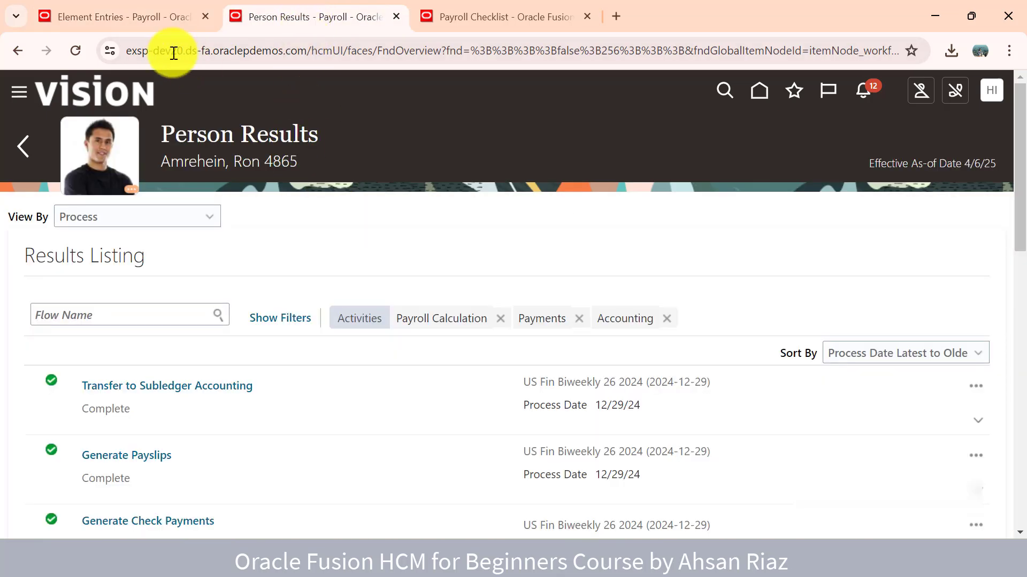
click(120, 19)
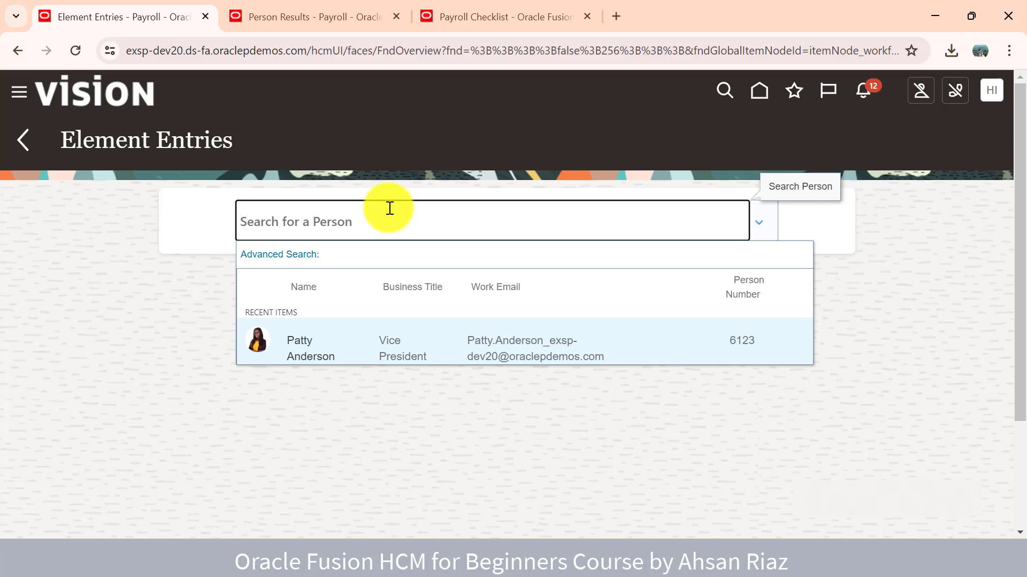
text(4865)
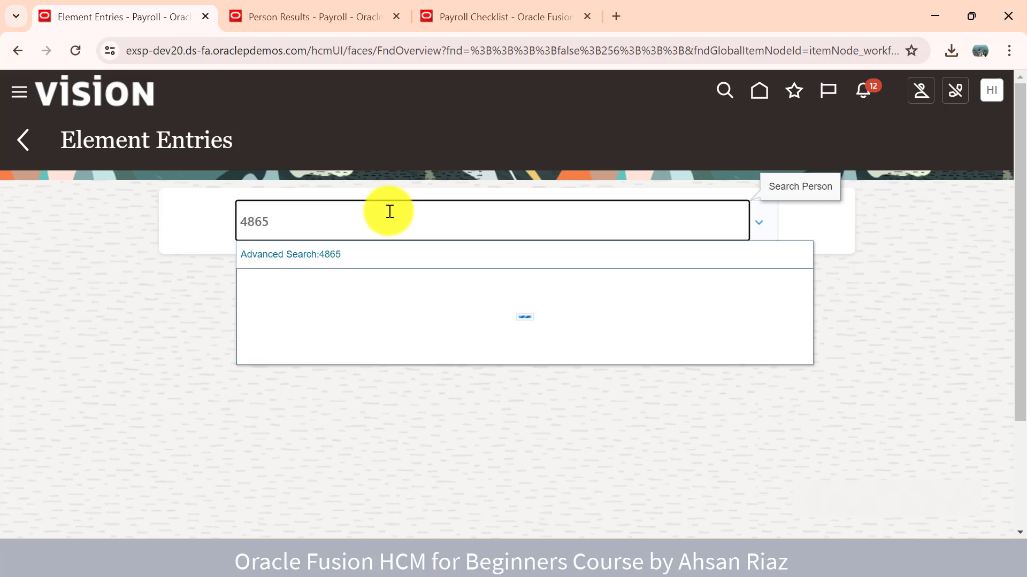
click(398, 300)
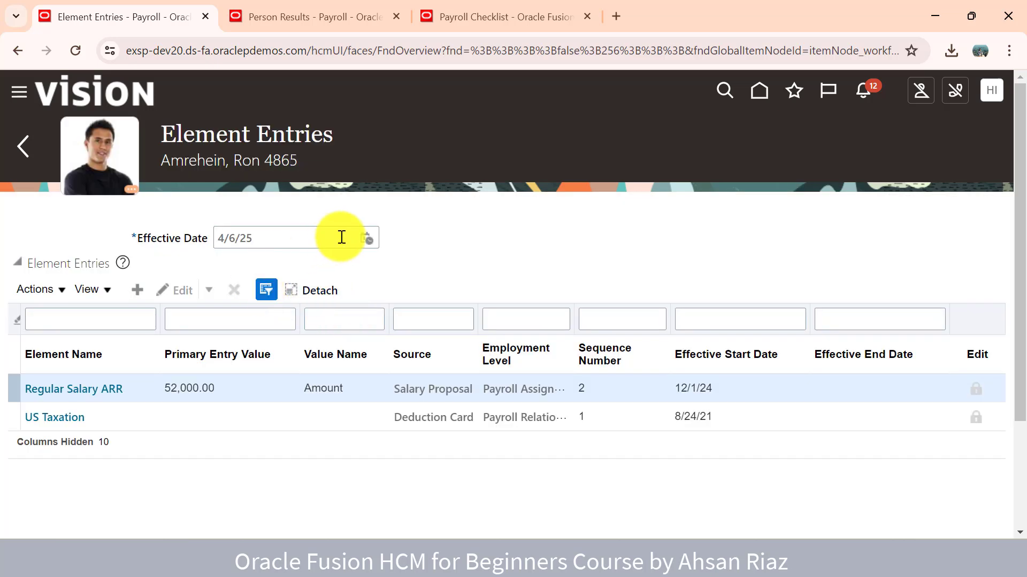
Set the effective date of the employee's element entries to 1/8/25
click(366, 238)
click(399, 270)
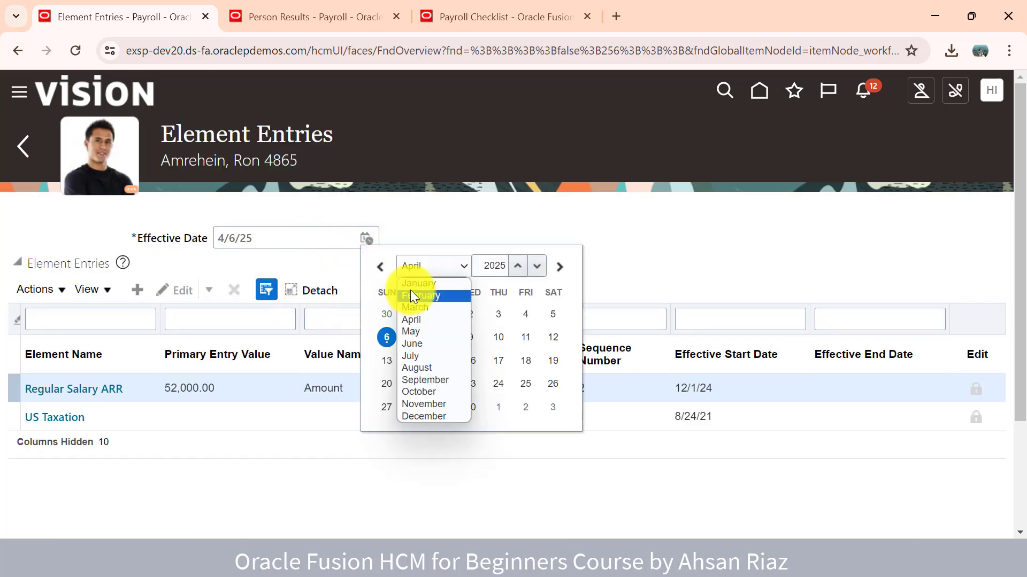
click(409, 285)
click(463, 337)
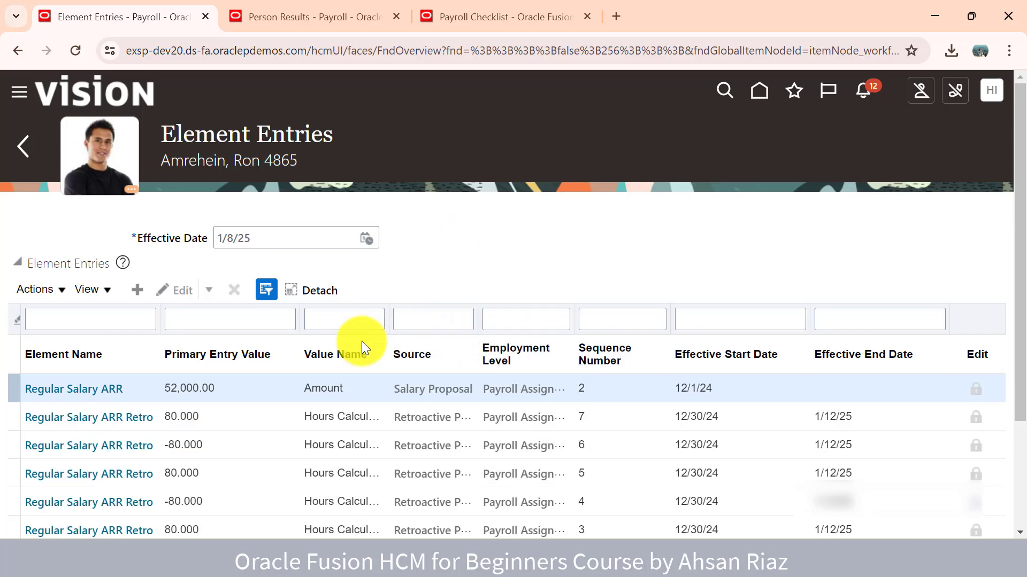
Refresh the payroll checklist and open the process results of the Recalculate Payroll for Retroactive Changes task
click(357, 21)
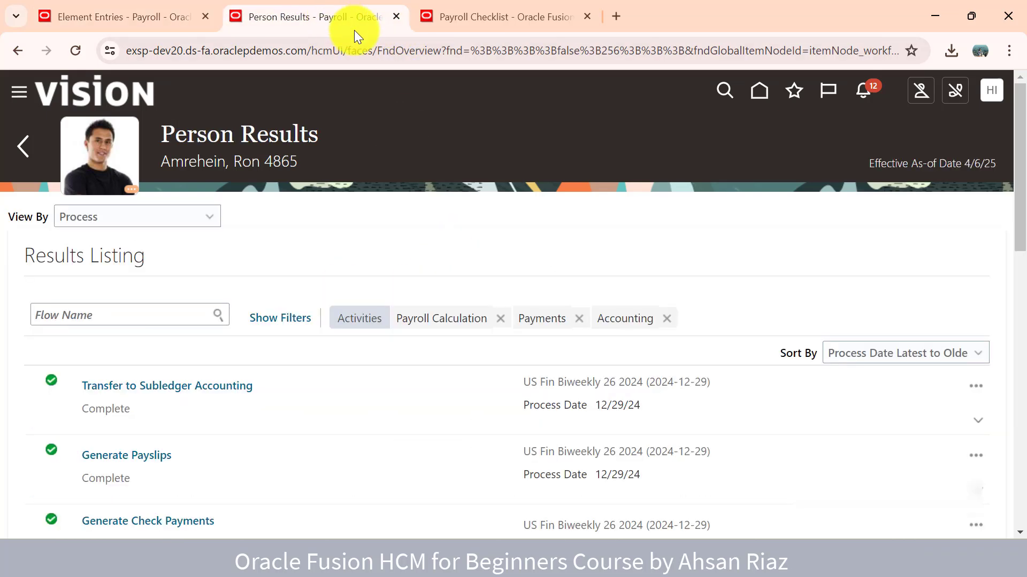
click(479, 21)
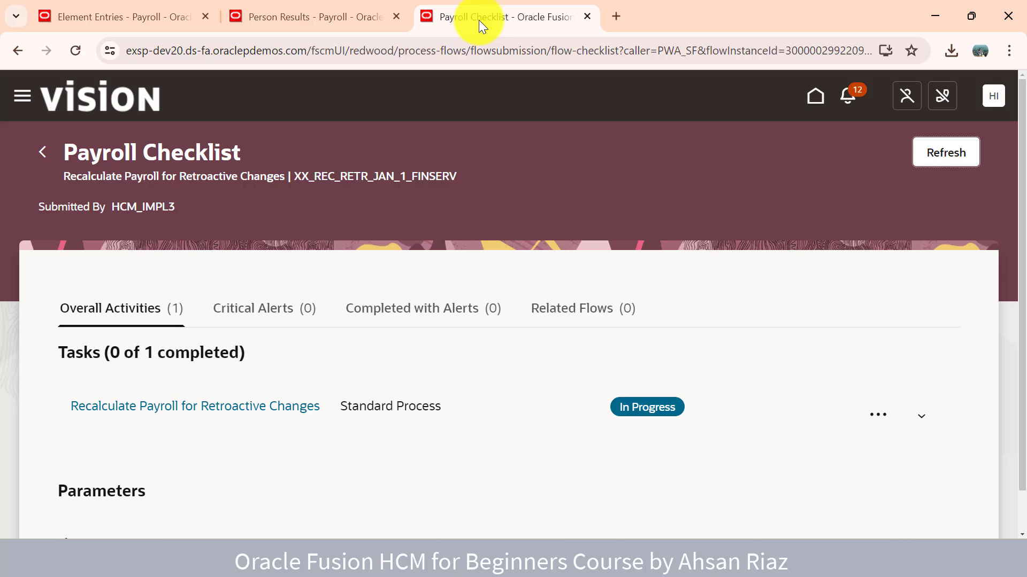
click(920, 163)
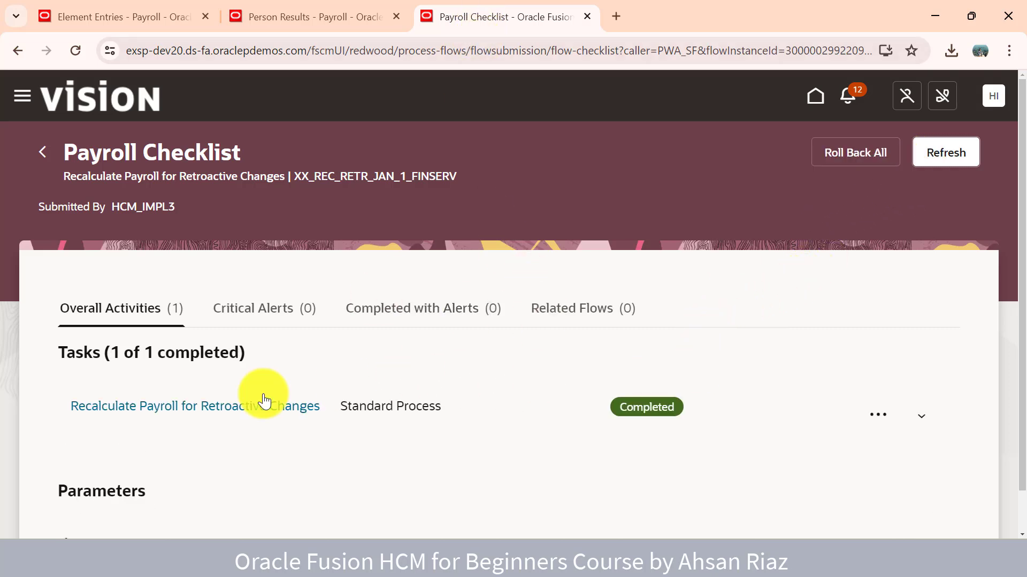
click(296, 416)
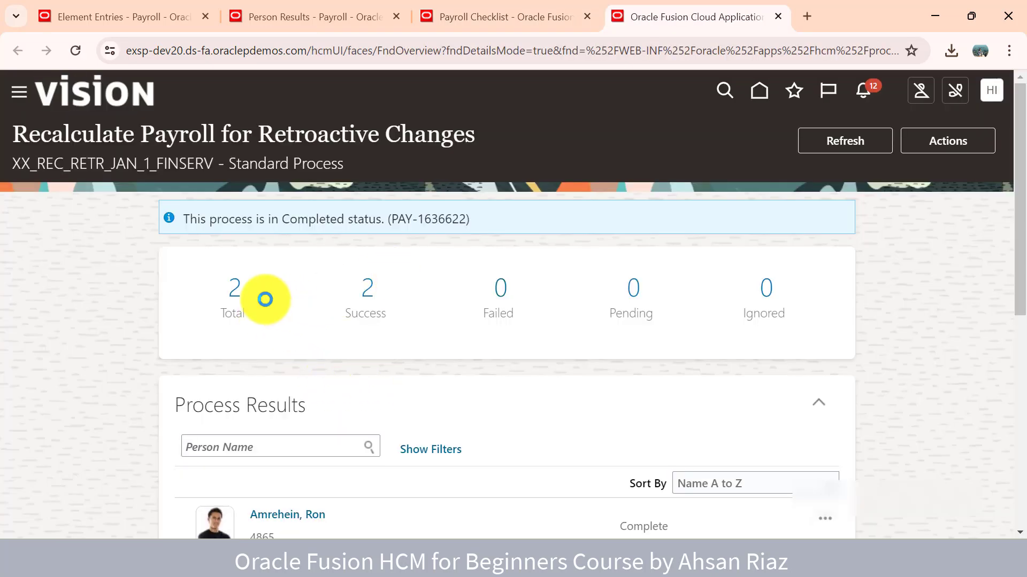
Open the same employee's result details from the process results and examine the retropay element totals for Regular Salary ARR
scroll(278, 321, down, 3)
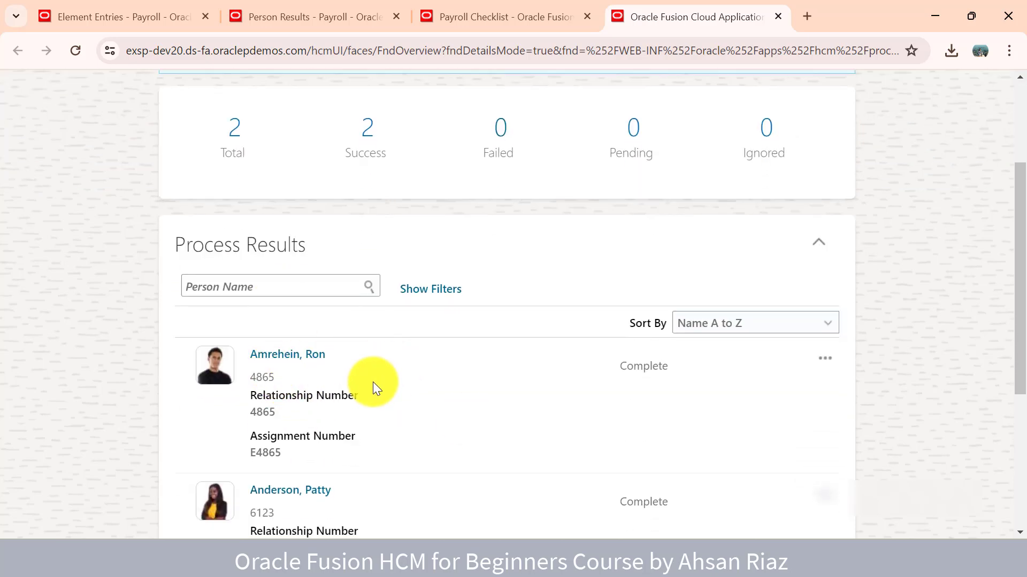
click(299, 360)
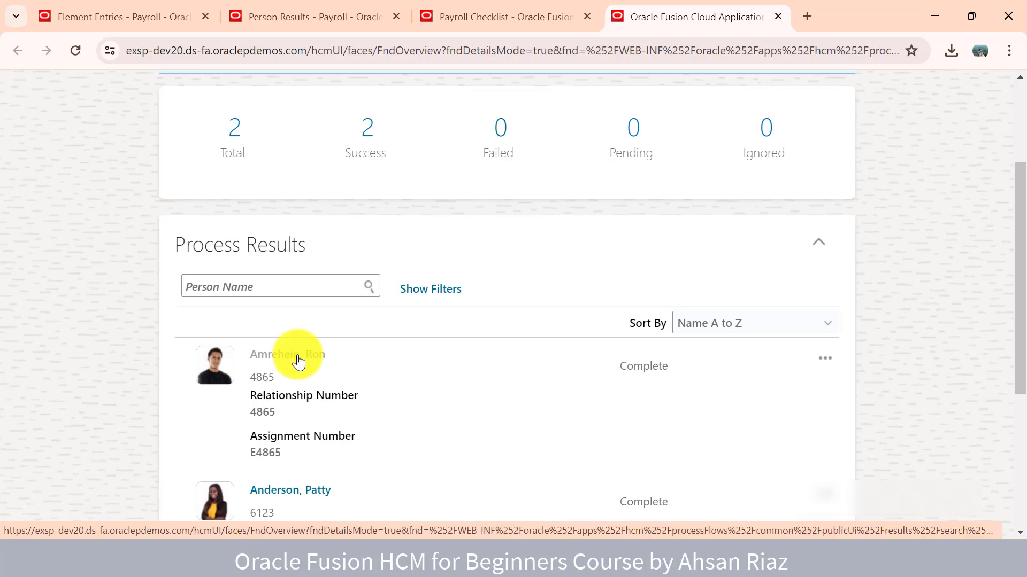
scroll(426, 337, down, 3)
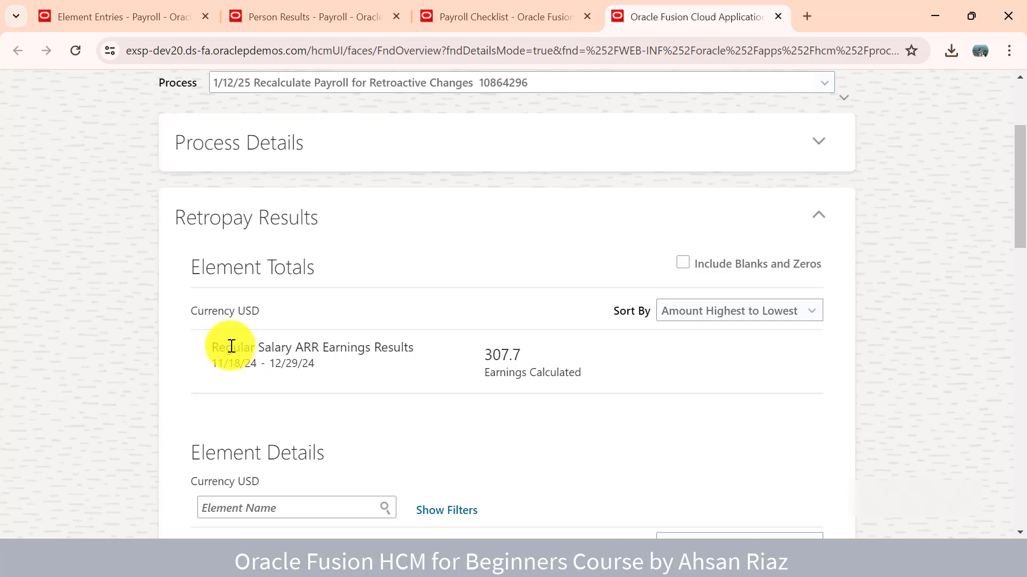
drag(233, 348, 320, 348)
click(423, 367)
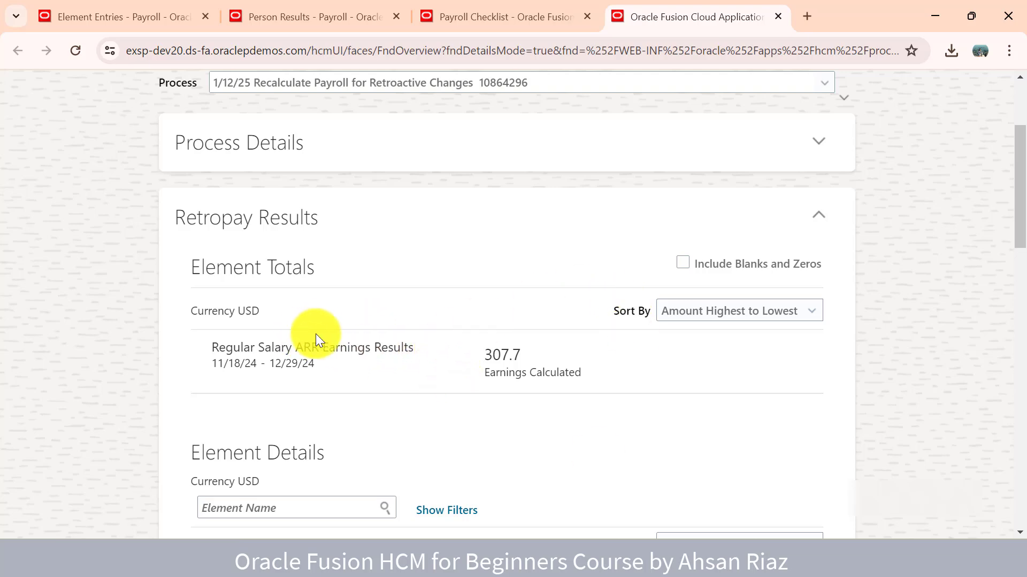
Examine the Regular Salary ARR Earnings Results under Element Details and compare their calculated earnings with the element total
scroll(319, 335, down, 8)
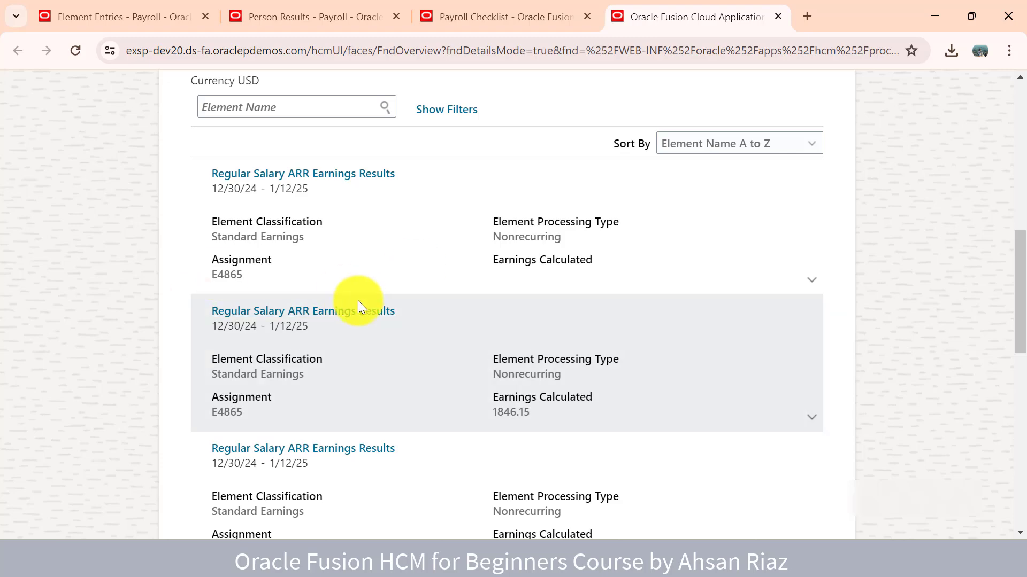
scroll(367, 339, down, 4)
scroll(369, 343, up, 10)
scroll(369, 344, down, 8)
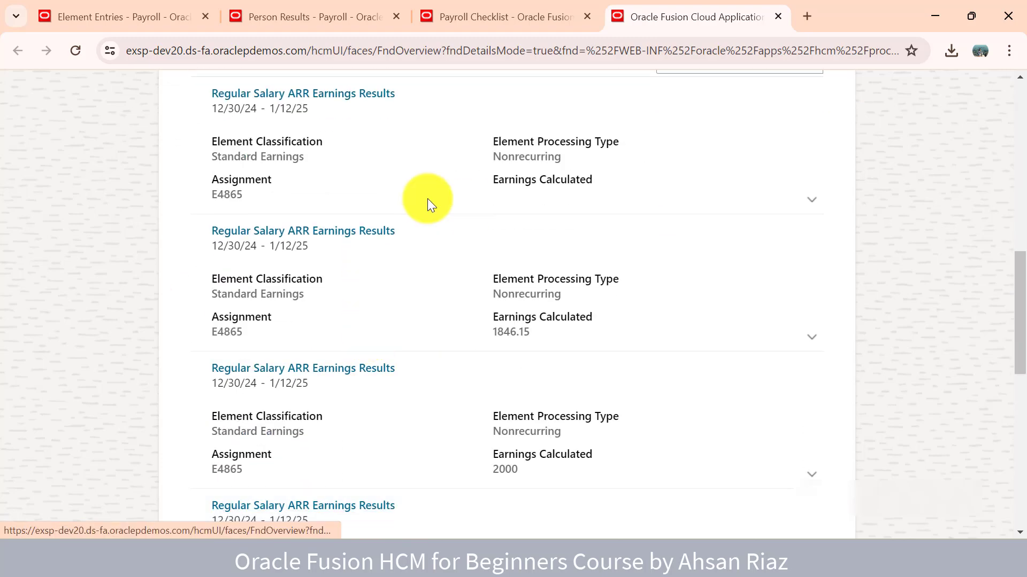
scroll(441, 335, down, 7)
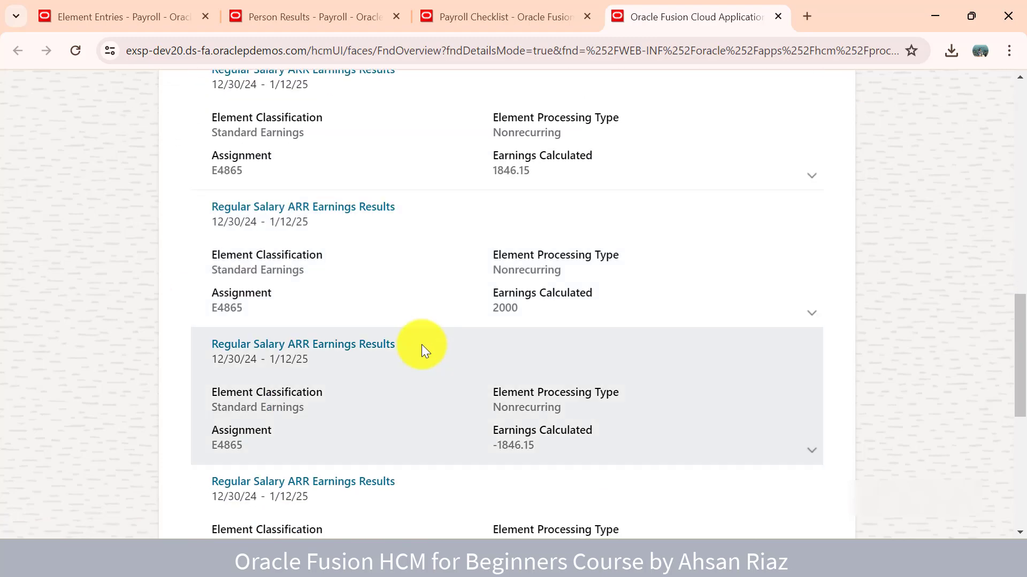
scroll(422, 344, up, 5)
scroll(405, 413, down, 3)
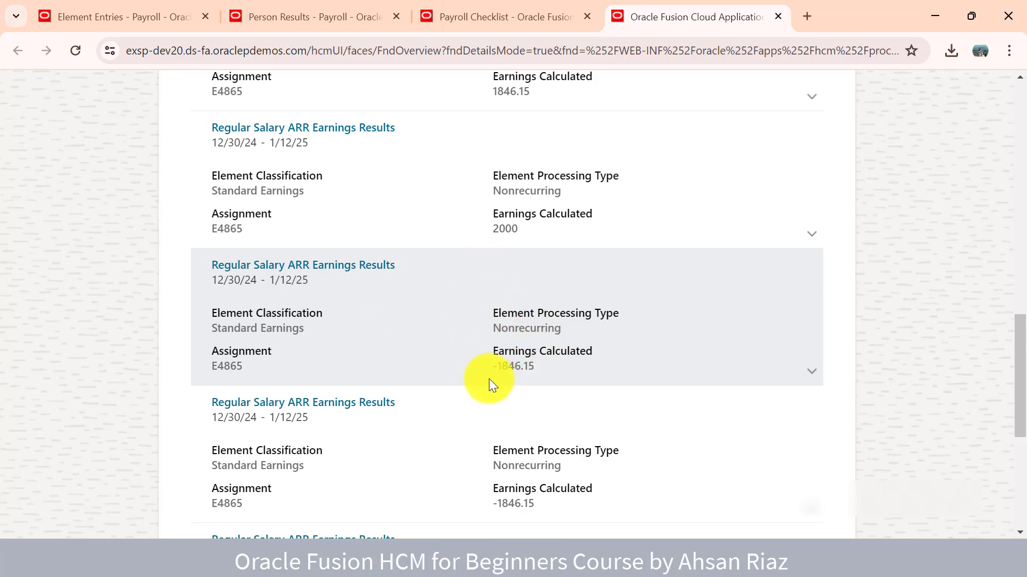
scroll(529, 345, up, 2)
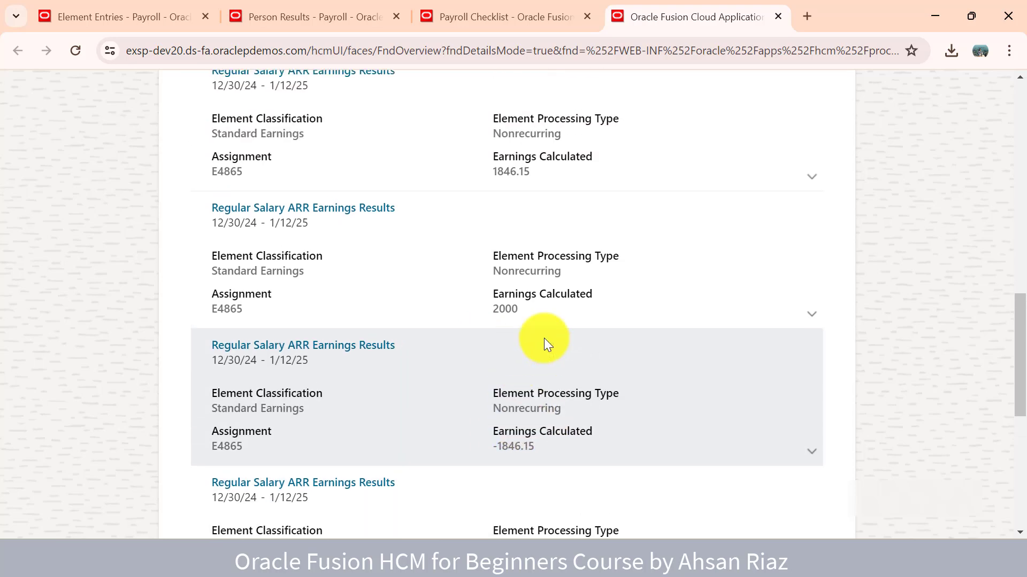
scroll(481, 291, up, 5)
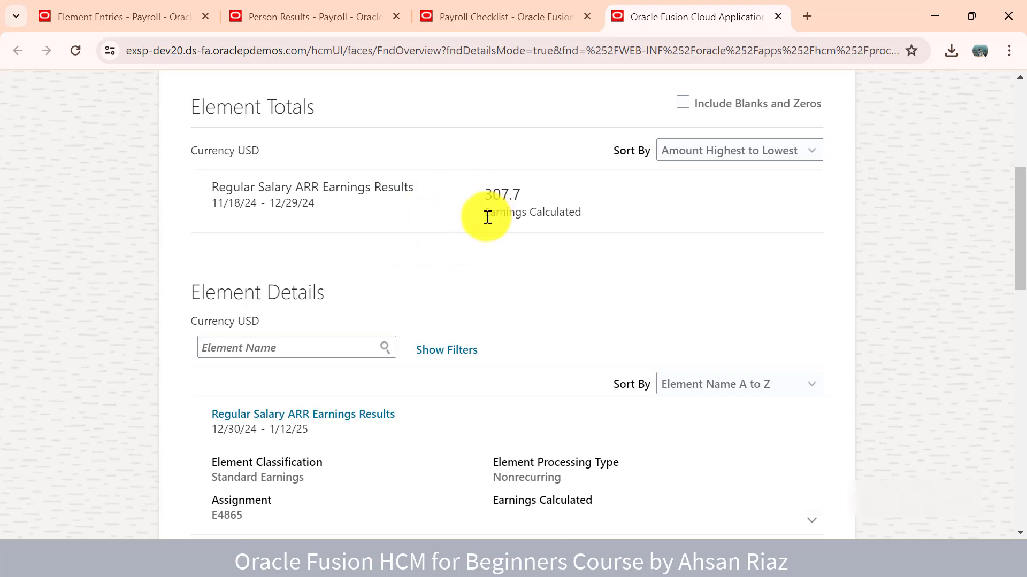
scroll(479, 214, up, 3)
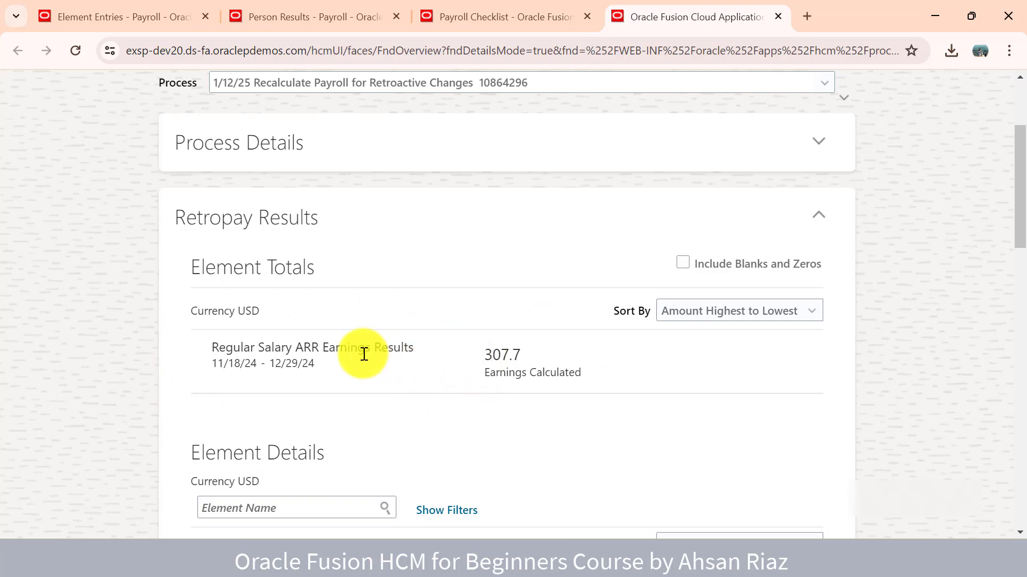
scroll(363, 354, up, 3)
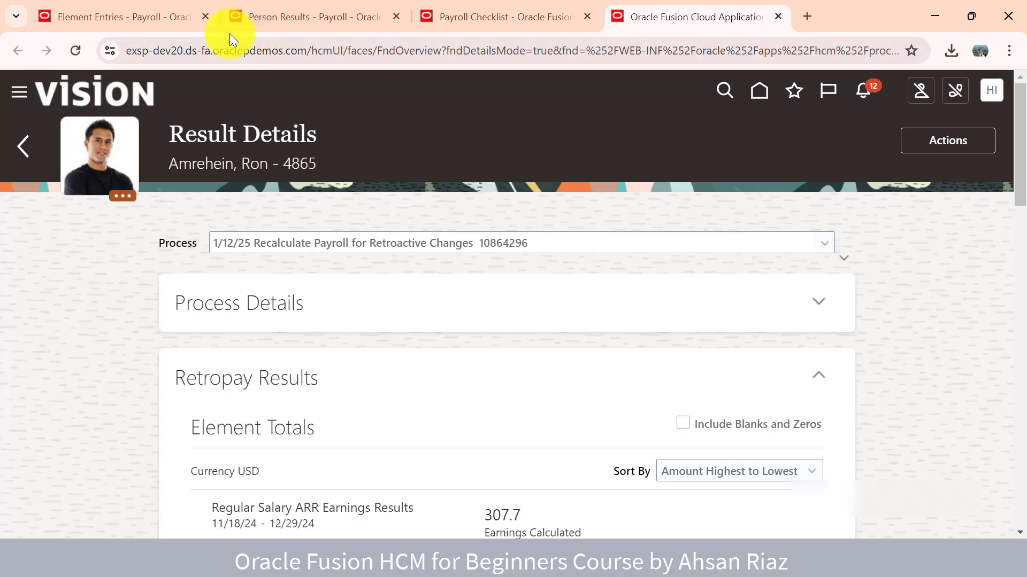
Return to the employee's Element Entries page and widen the Element Name column of the table
click(169, 21)
scroll(274, 350, down, 3)
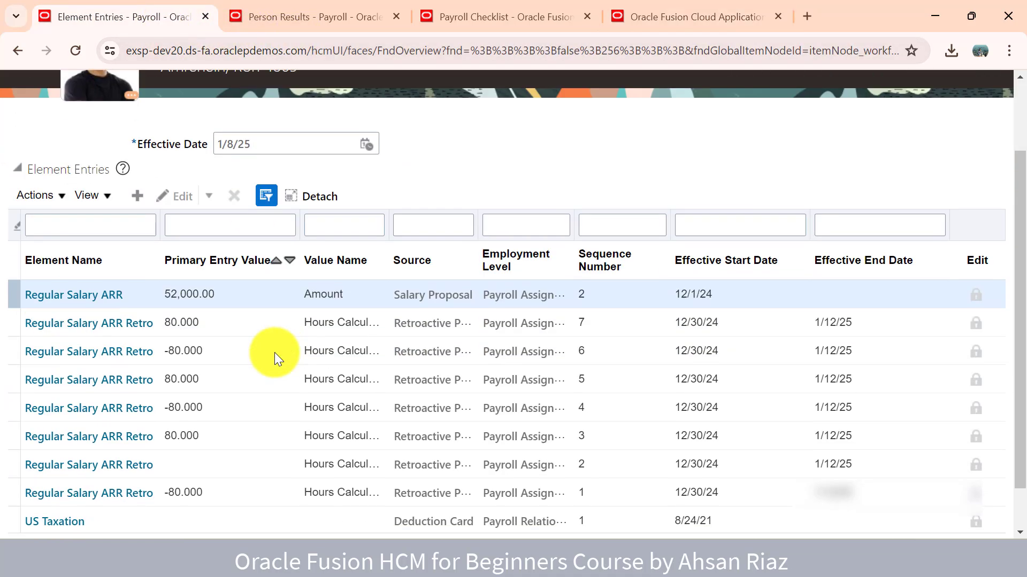
drag(159, 209, 196, 209)
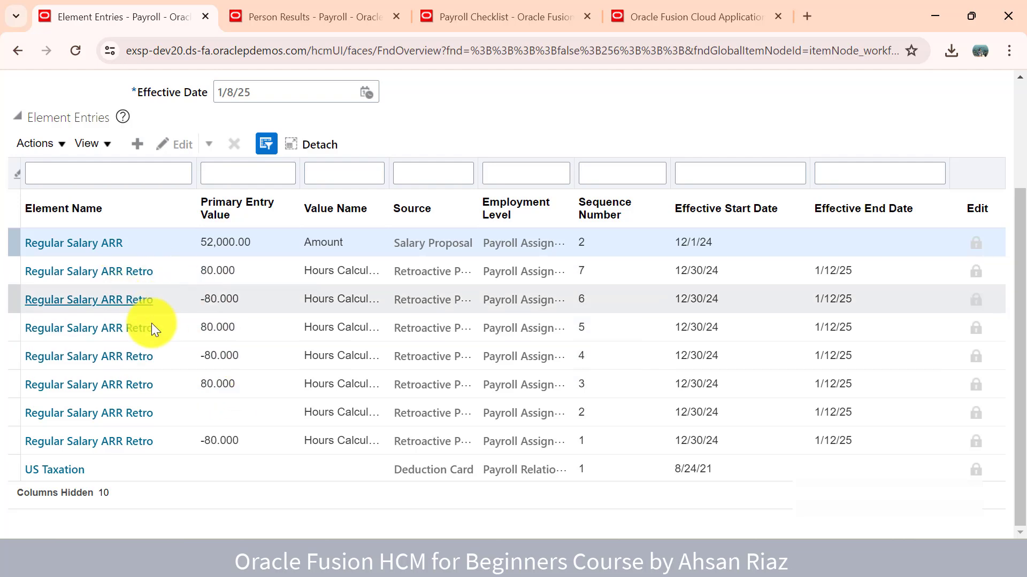
Change the effective date on the Element Entries page to 1/7/25
scroll(248, 249, up, 3)
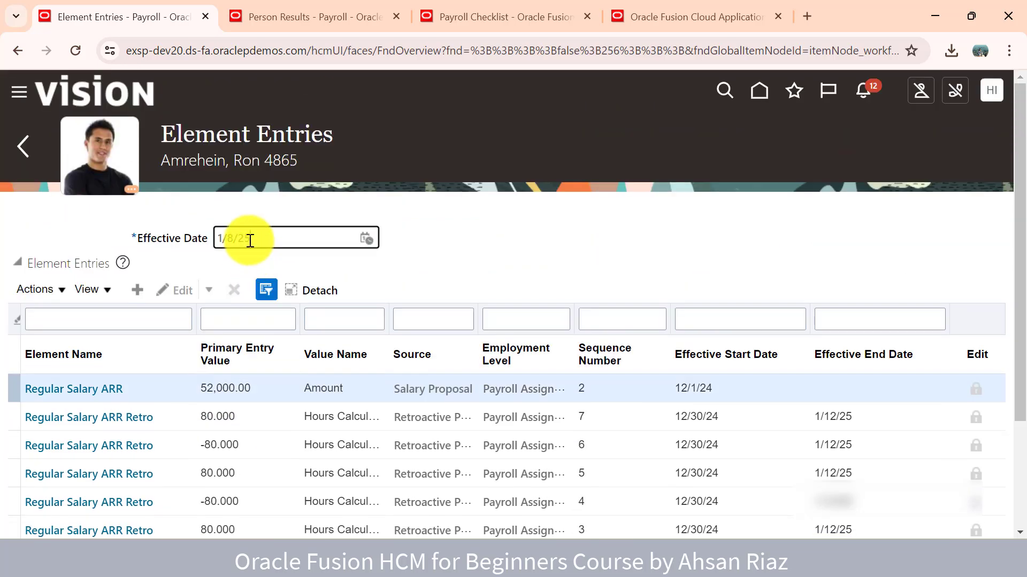
click(367, 239)
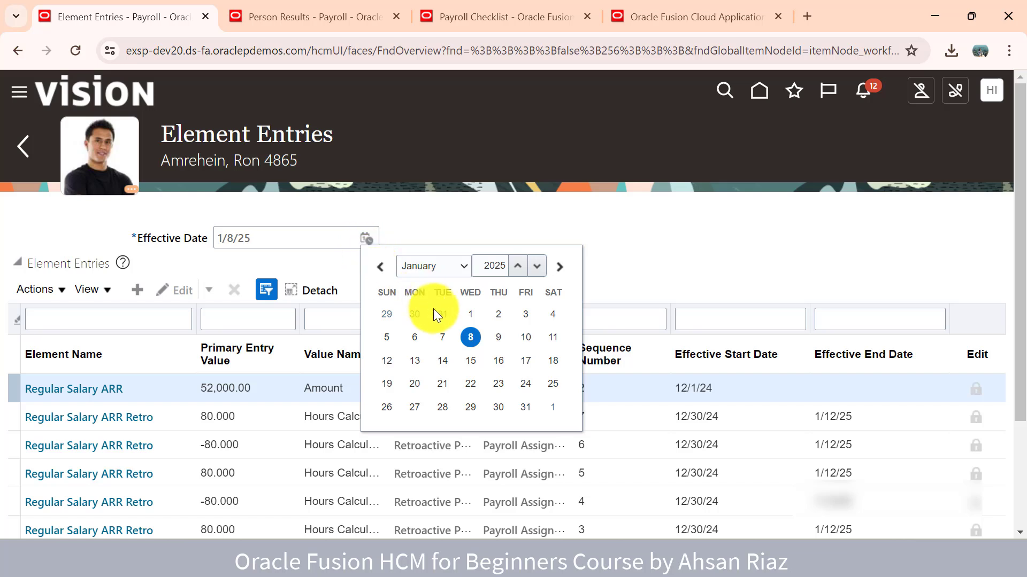
click(442, 337)
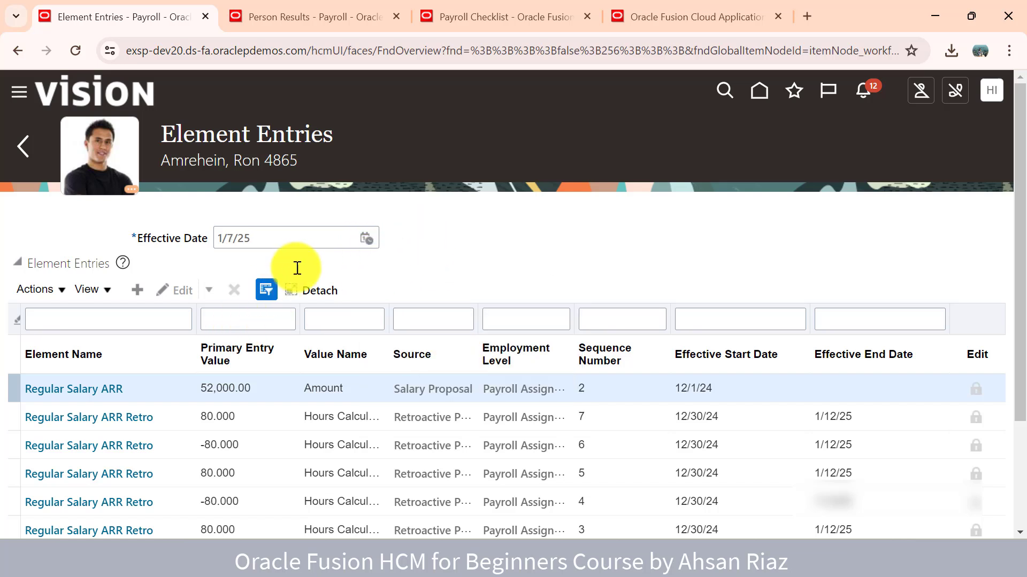
Set the effective date to 2/5/25 to check which element entries apply in February
click(367, 239)
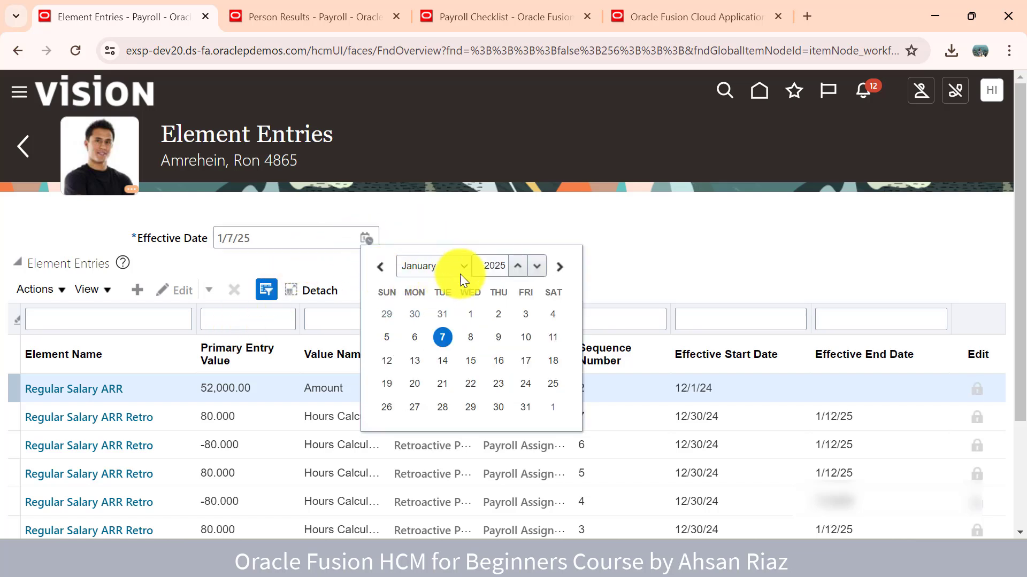
click(448, 266)
click(450, 294)
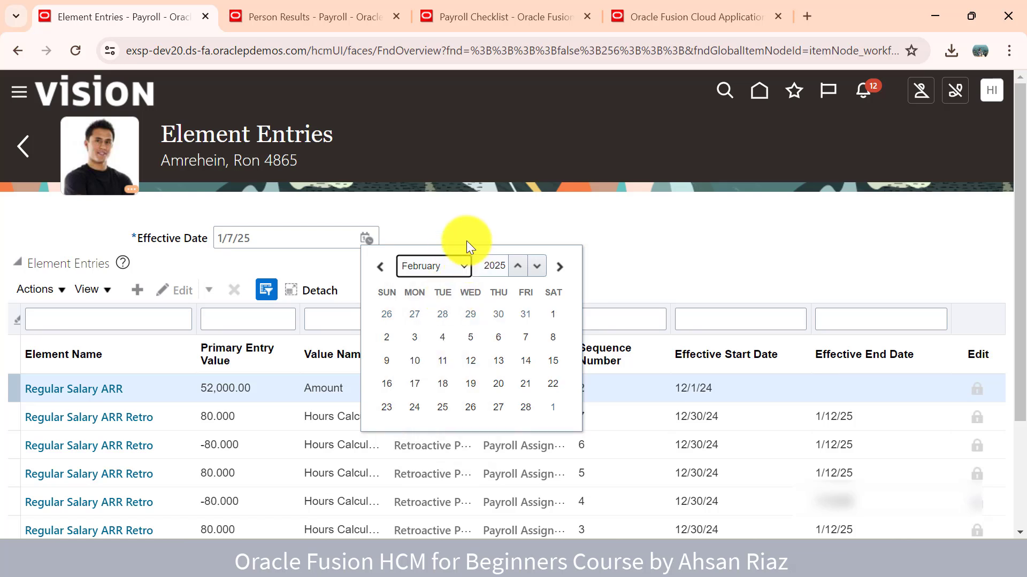
click(472, 337)
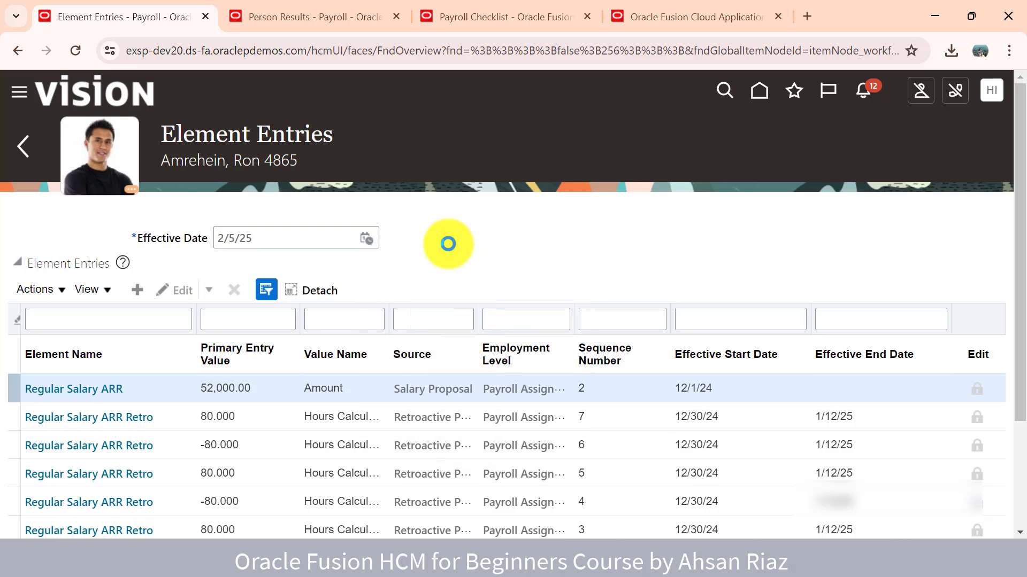
Return the effective date to 1/7/25 to display the January retro element entries
click(365, 243)
click(436, 275)
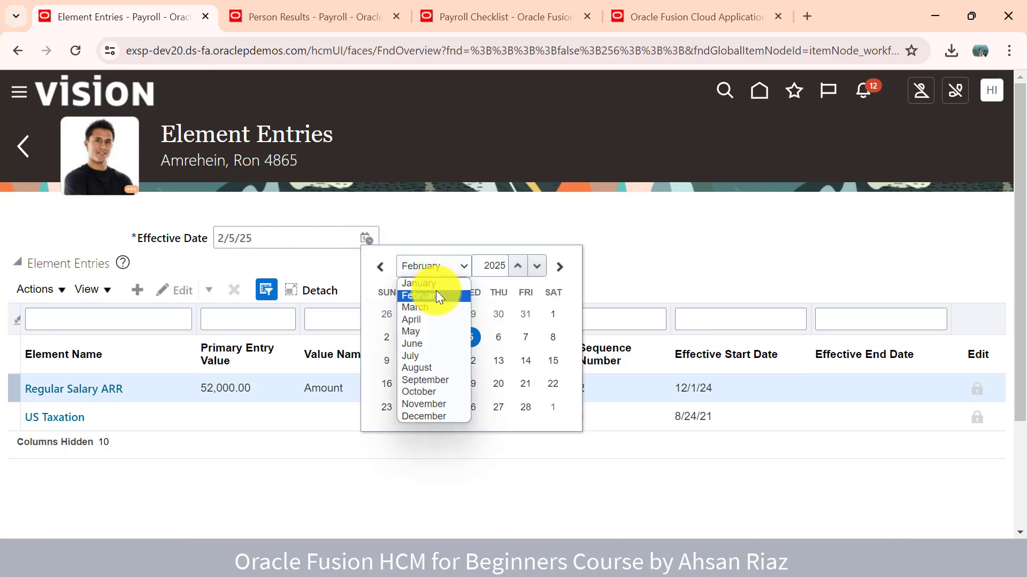
click(436, 290)
click(448, 332)
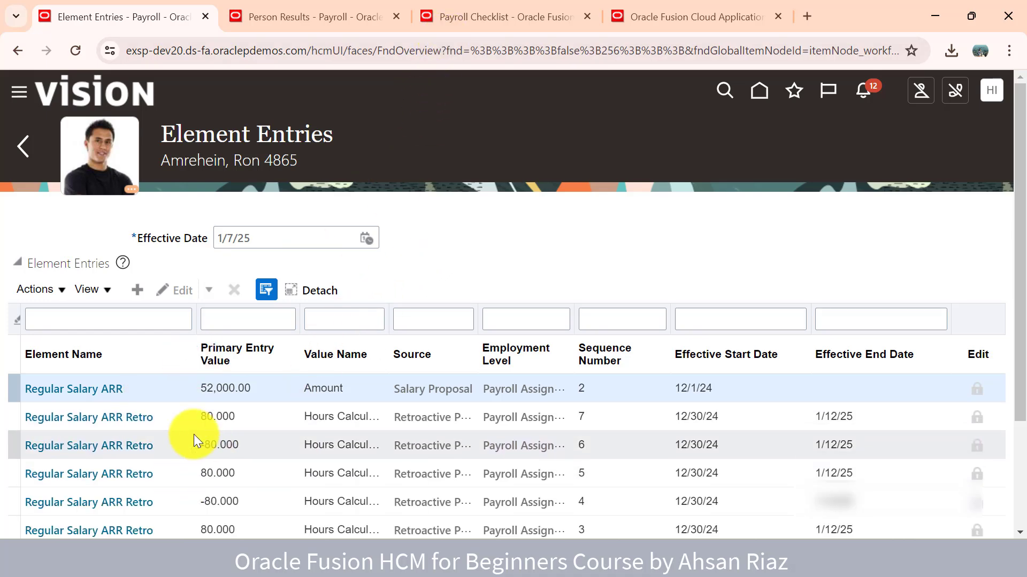
Switch back to the employee's Result Details page for the 1/12/25 retroactive payroll recalculation
click(471, 21)
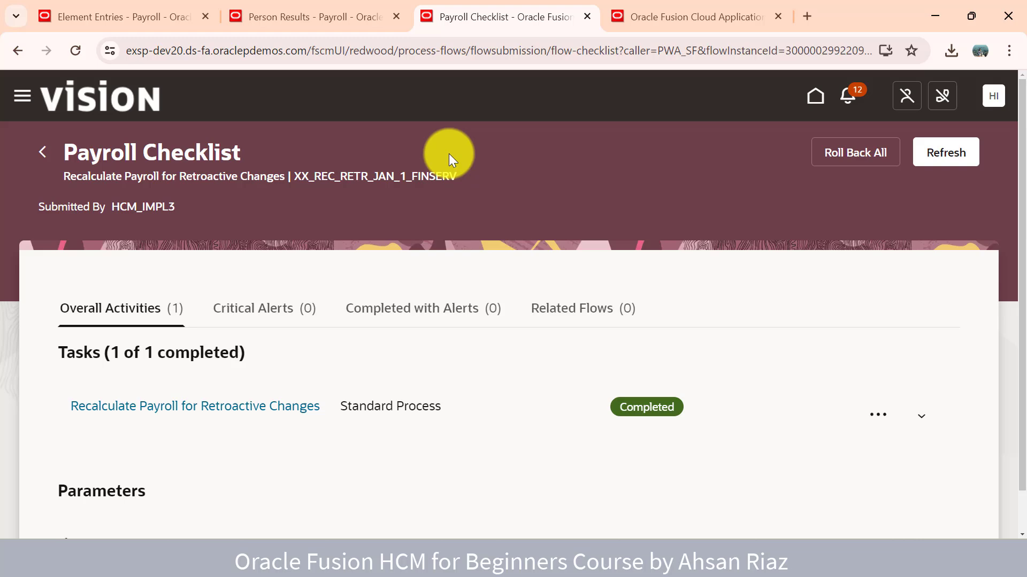
click(334, 28)
click(649, 24)
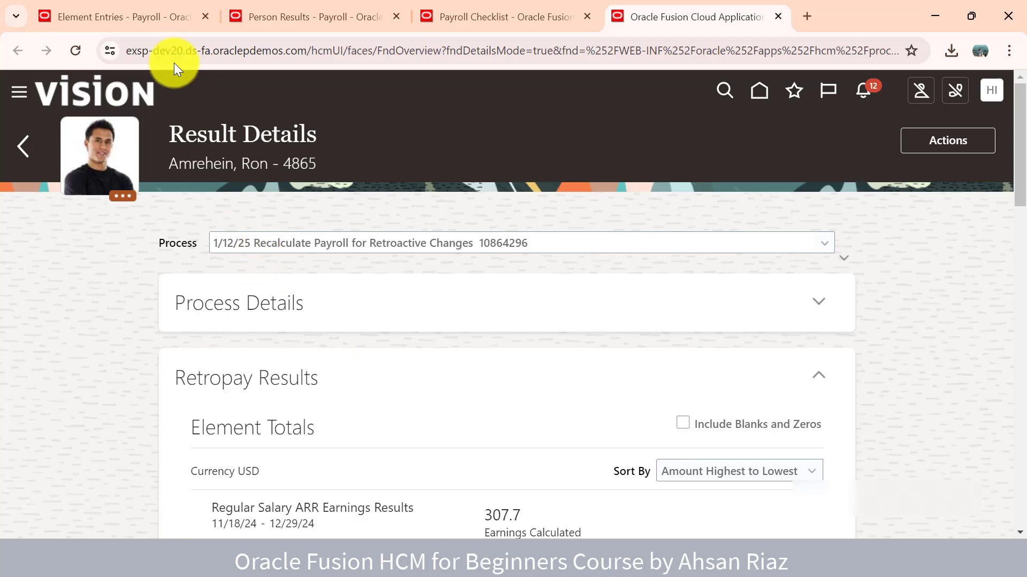
Switch to Excel's Payroll Flows sheet and copy the process name "Run Retroactive Entries Report" from cell A4
click(156, 15)
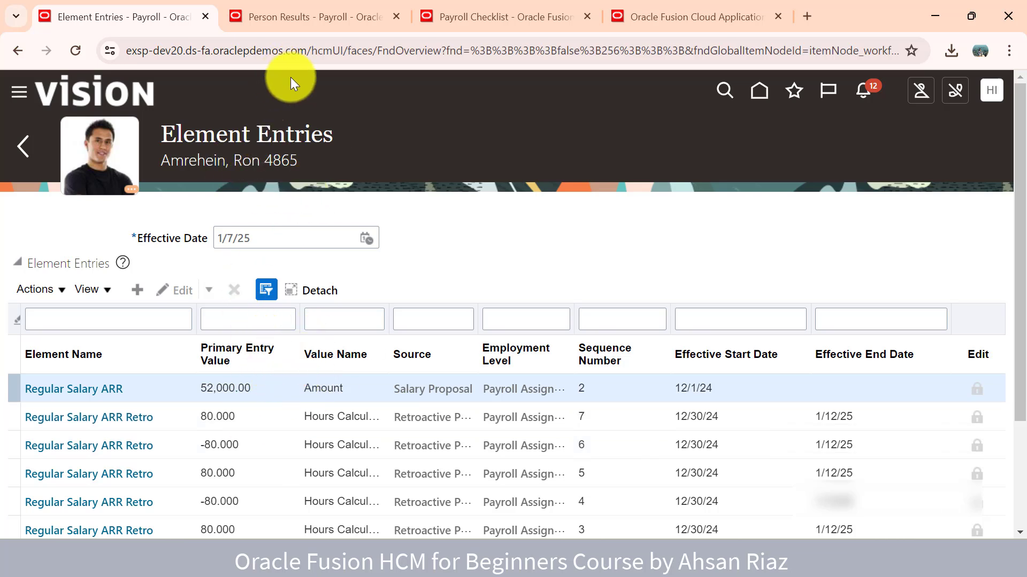
click(615, 509)
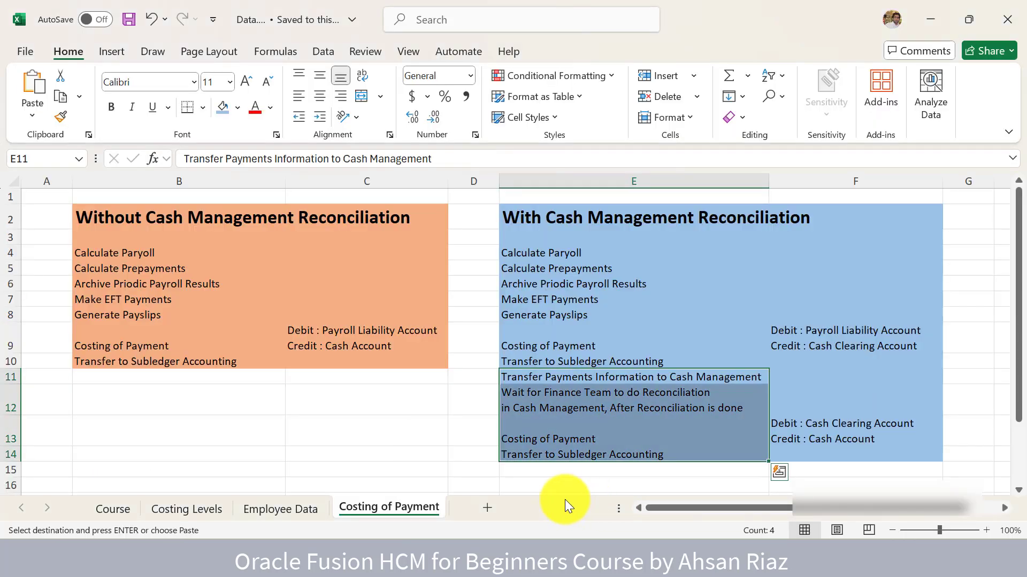
click(550, 497)
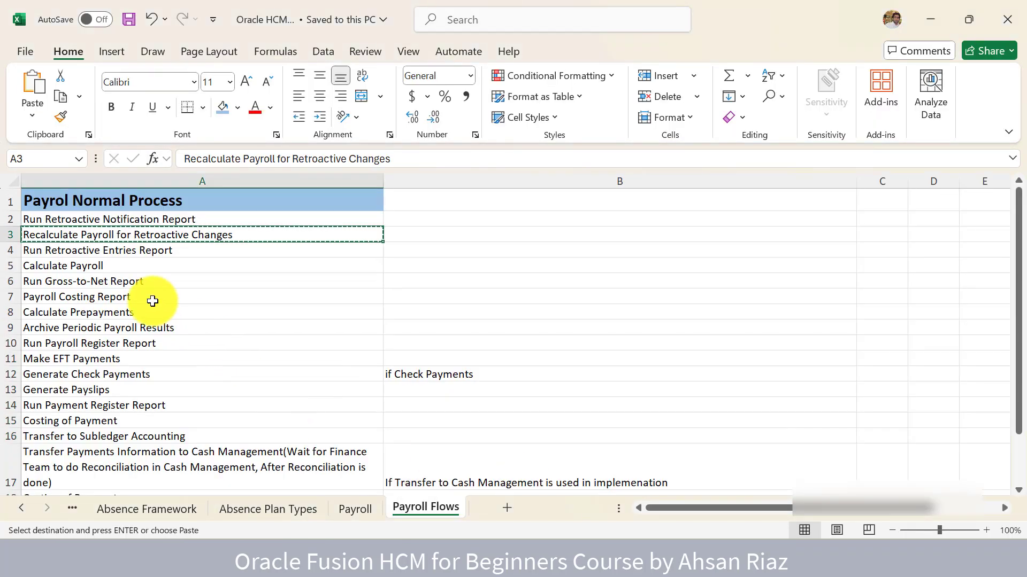
click(113, 250)
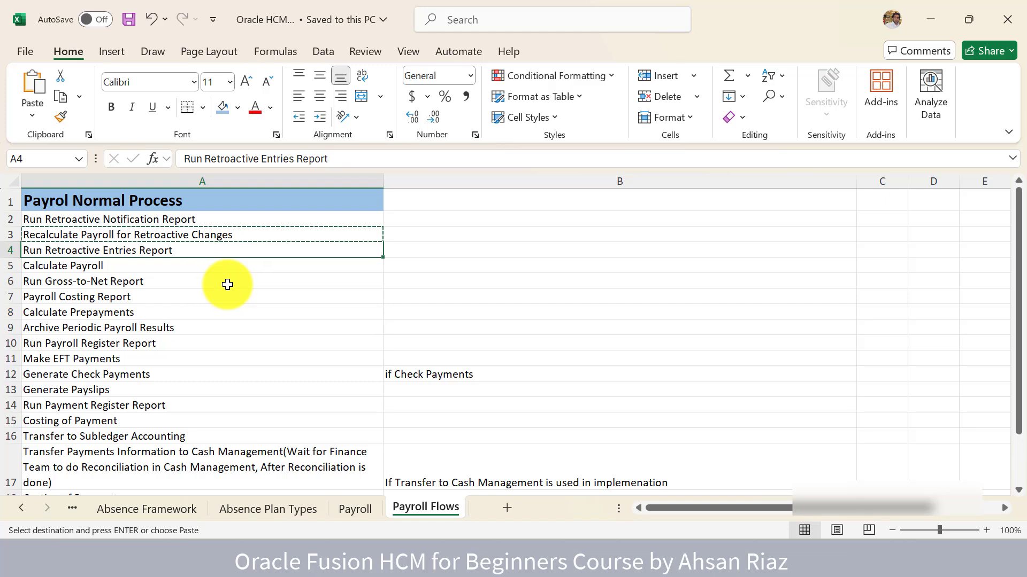
key(ctrl+c)
click(191, 218)
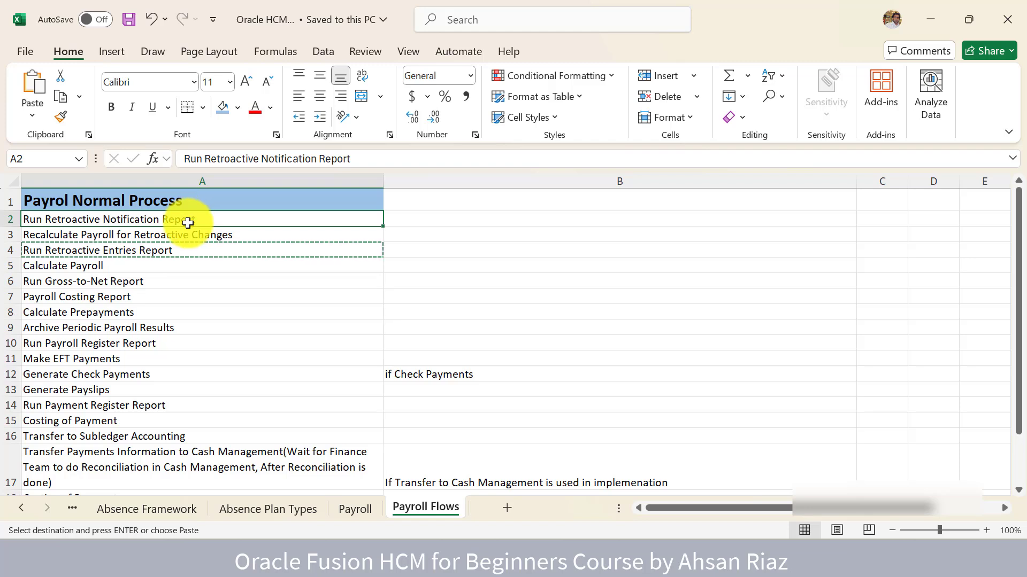
click(155, 252)
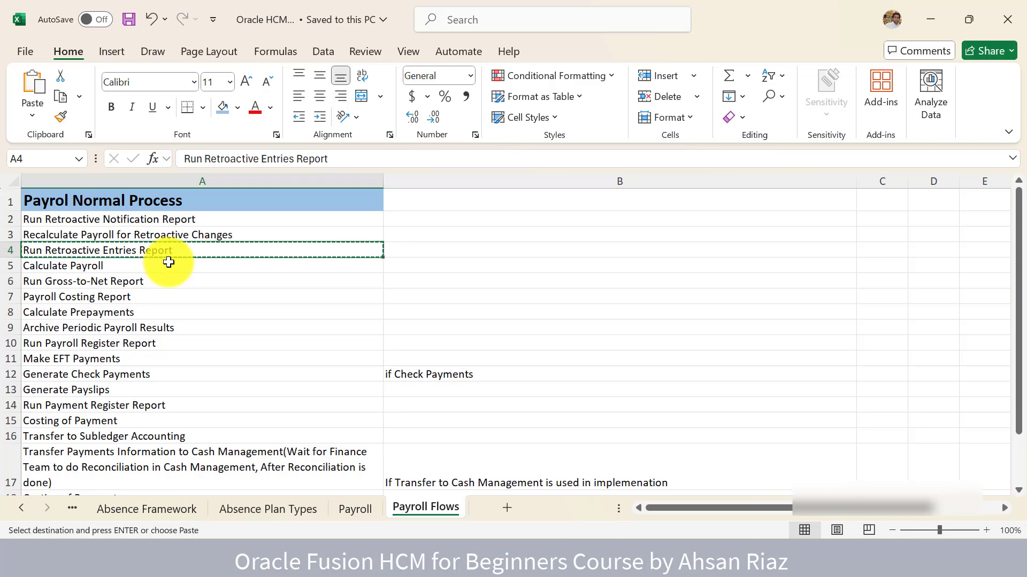
Switch back to the browser and return from the Payroll Checklist to the Flow Submission page
click(512, 529)
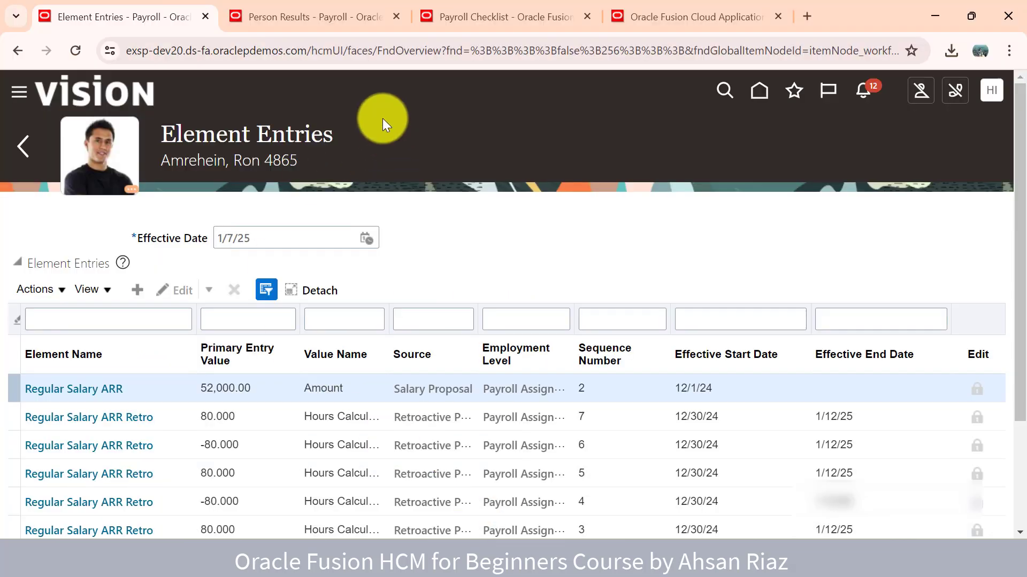
click(324, 20)
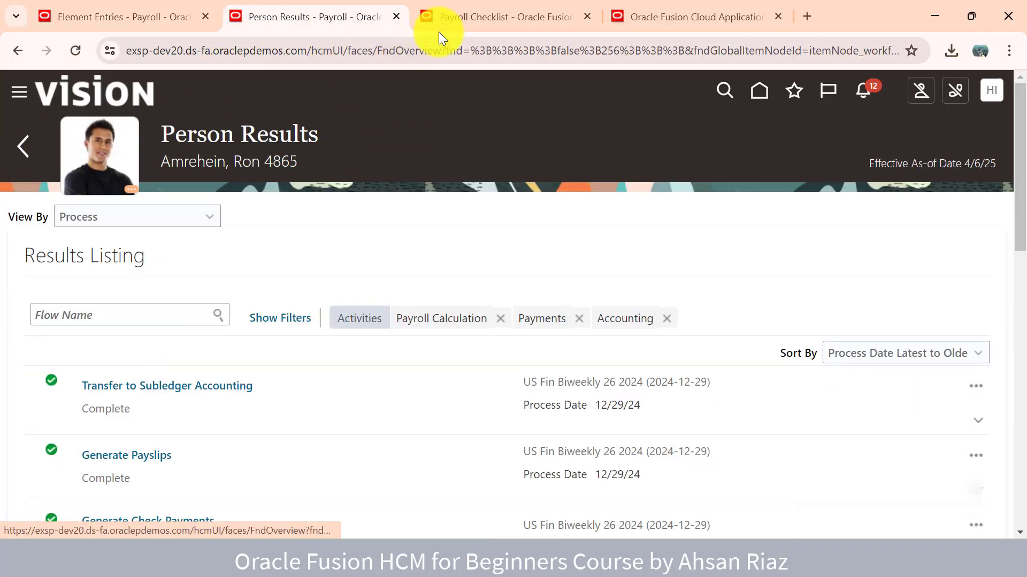
click(439, 17)
click(54, 161)
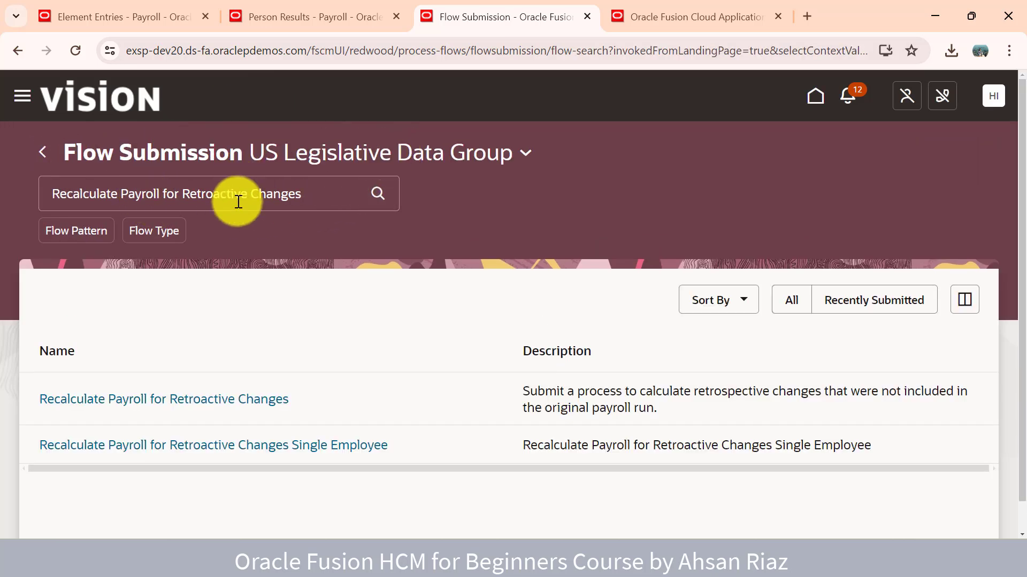
Search the flow patterns for "Run Retroactive Entries Report" and open that flow for submission
triple_click(306, 194)
key(BackSpace)
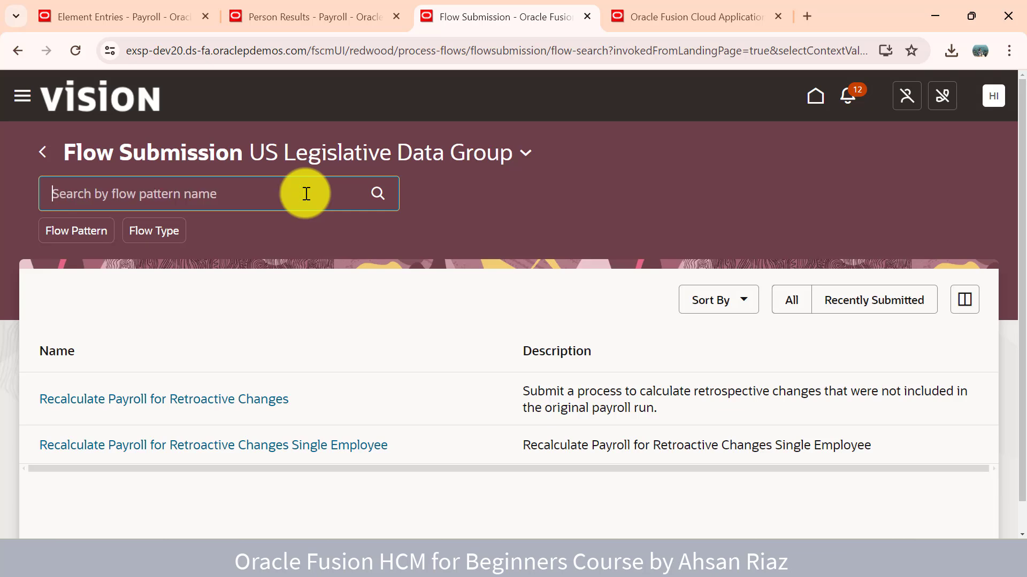
key(ctrl+v)
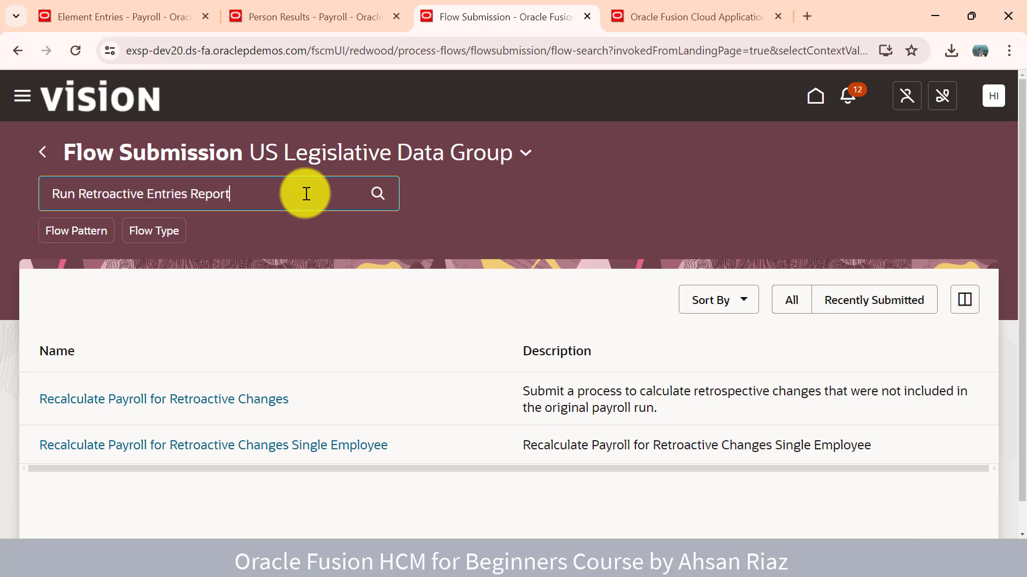
click(377, 195)
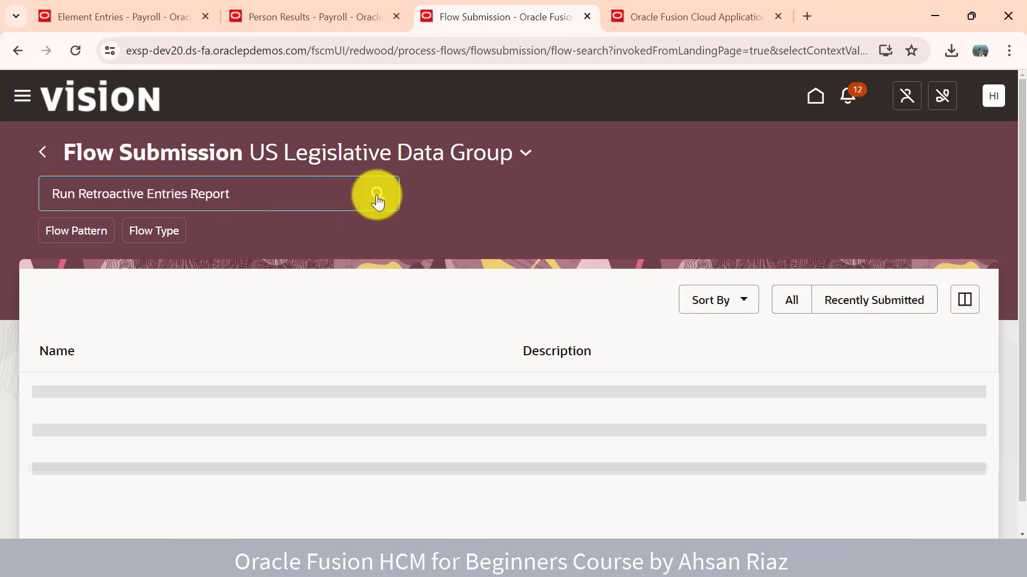
click(192, 398)
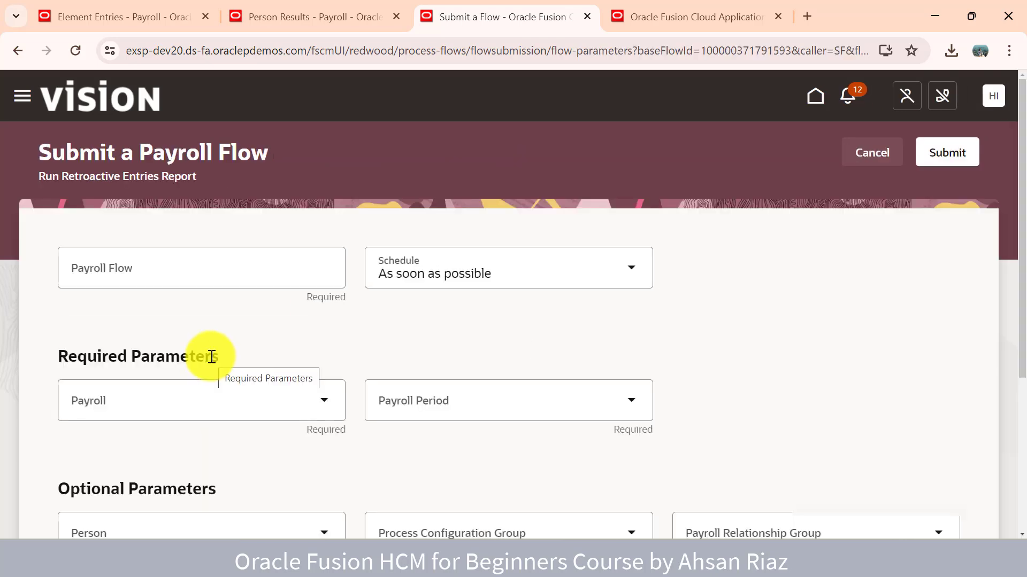
Name the payroll flow XX_RUN_RET_ENTR_REPO_JAN_1 and choose the FinServ Biweekly payroll
click(259, 276)
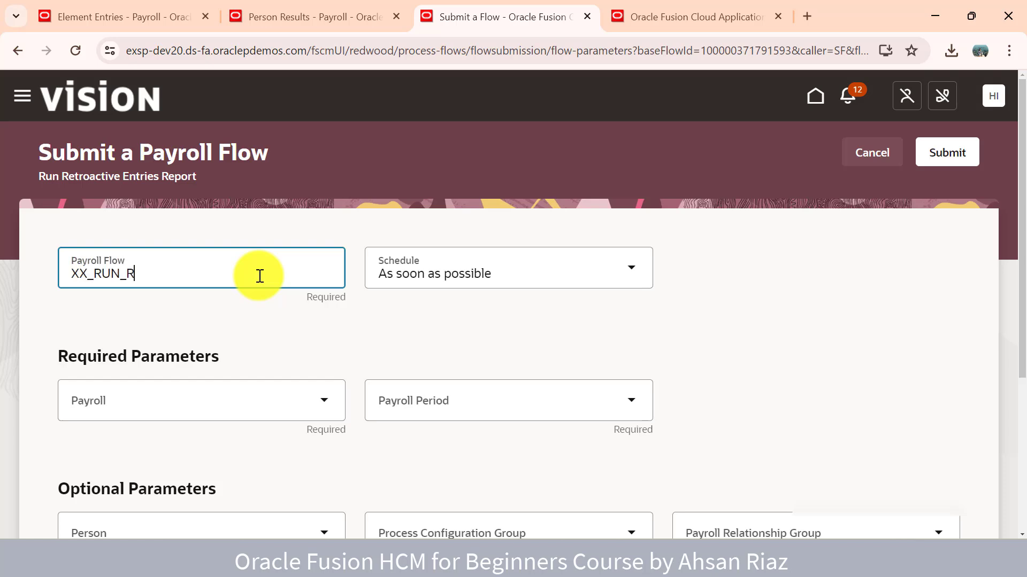
text(XX_RUN_RET_ENTR_REPO)
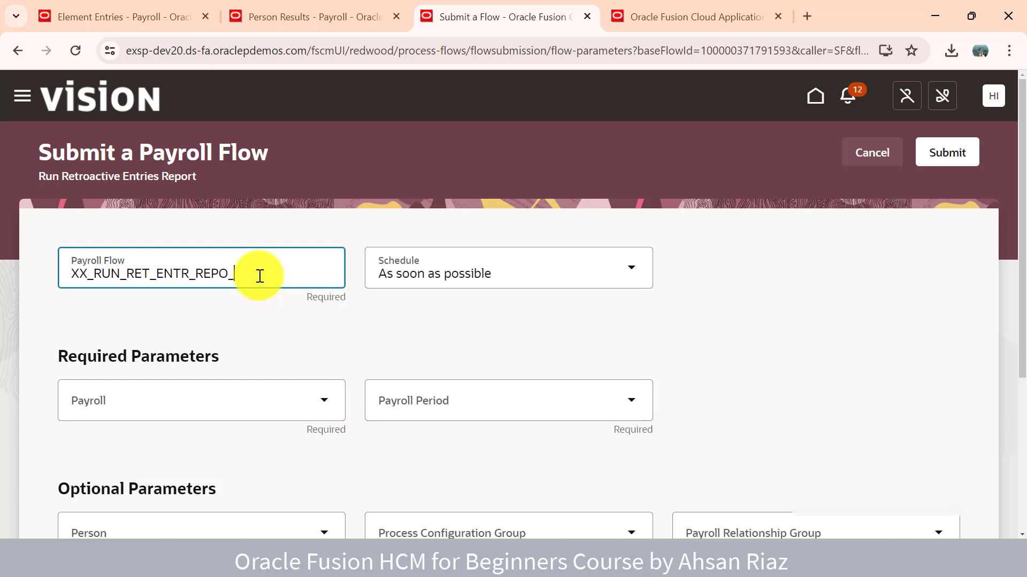
text(_JAN_1)
click(262, 386)
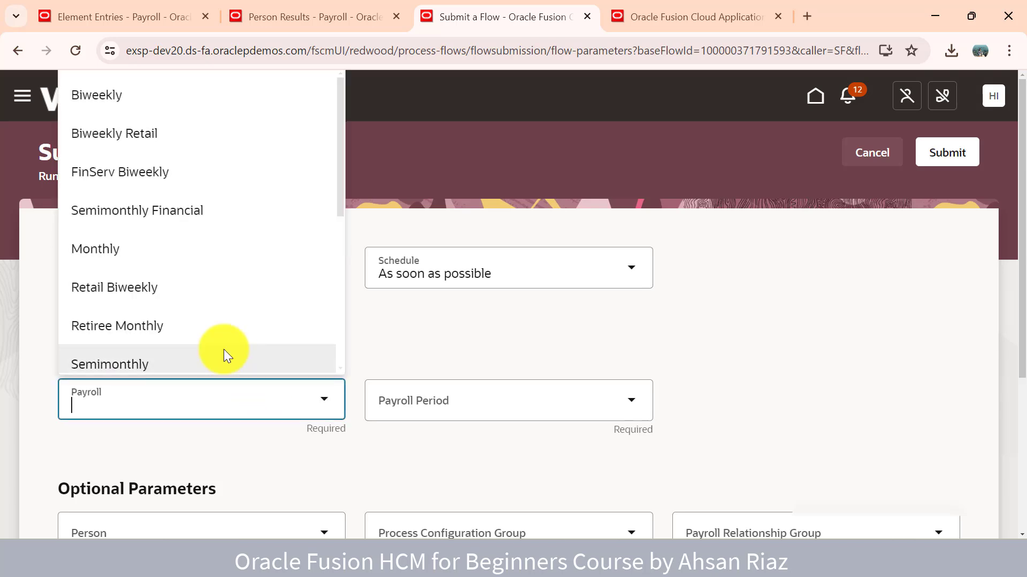
click(163, 181)
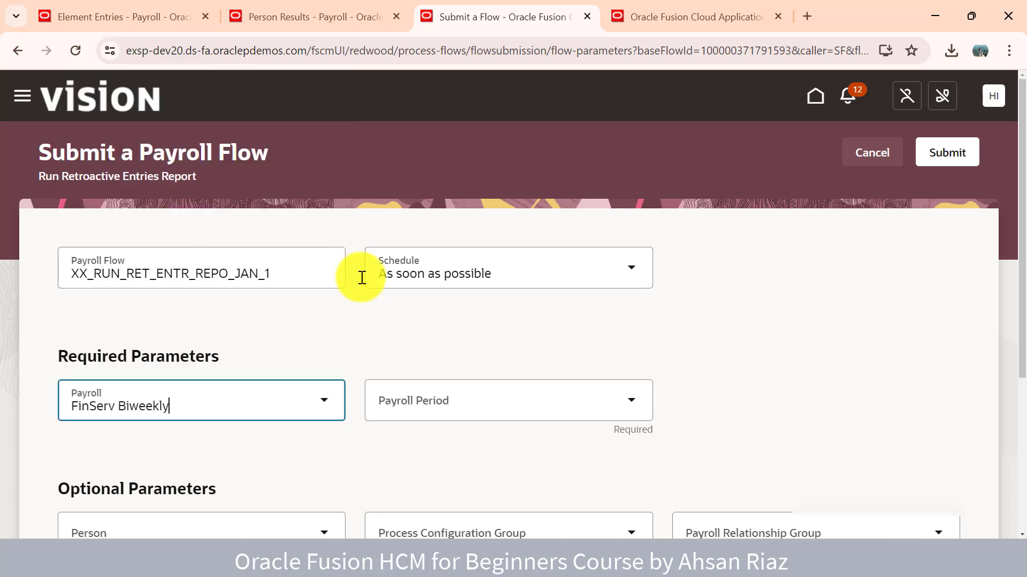
Choose the payroll period 1 2025 Biweekly | 2024-12-30 | 2025-01-12 and submit the flow
click(448, 398)
scroll(492, 239, down, 6)
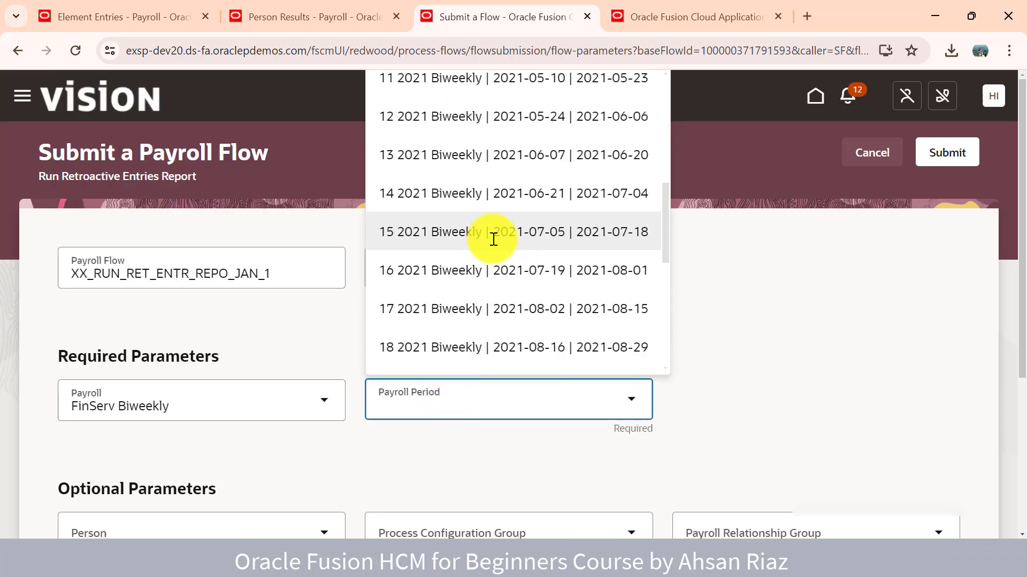
scroll(493, 239, down, 20)
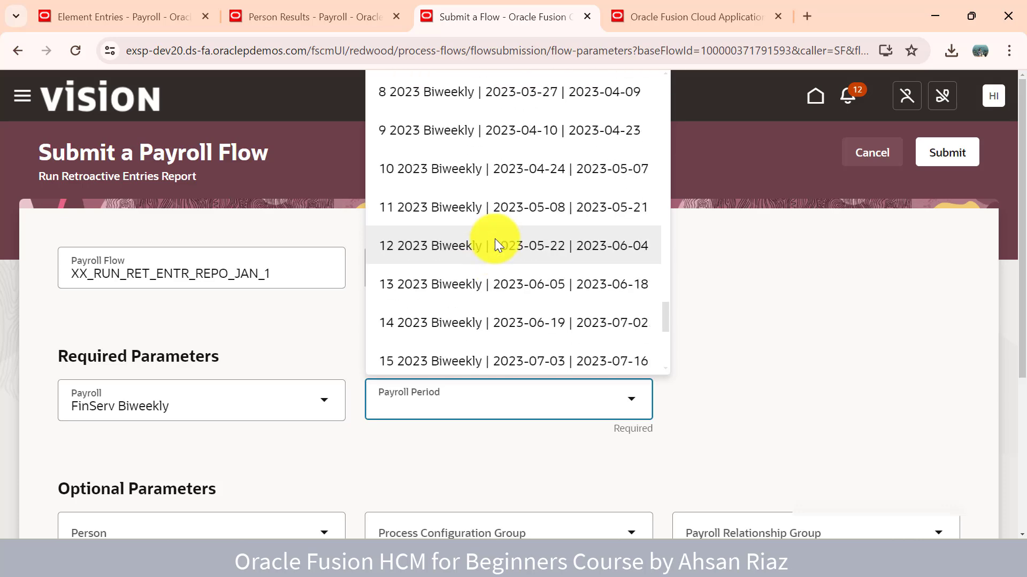
scroll(496, 244, down, 20)
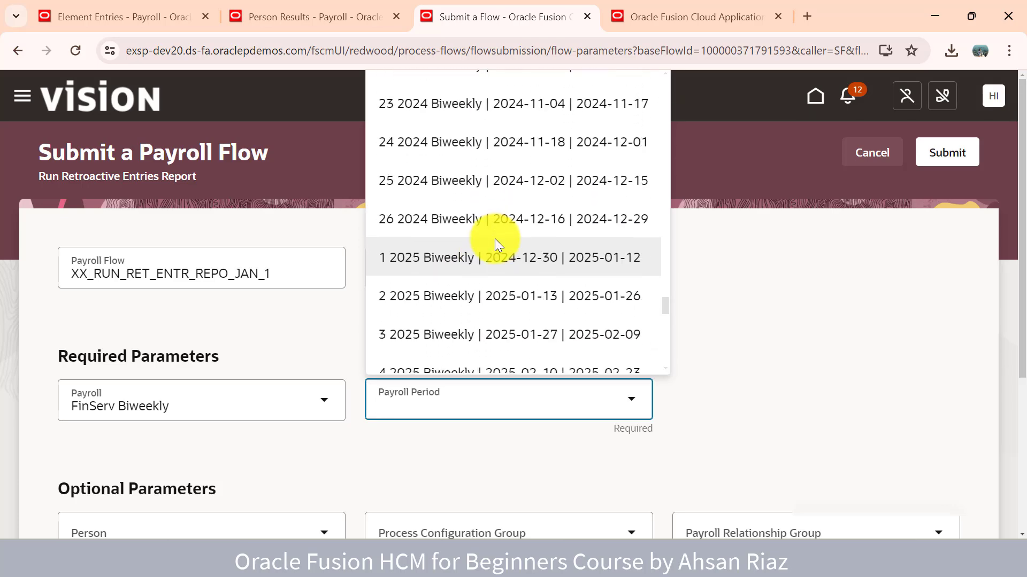
scroll(495, 241, down, 4)
scroll(481, 220, up, 2)
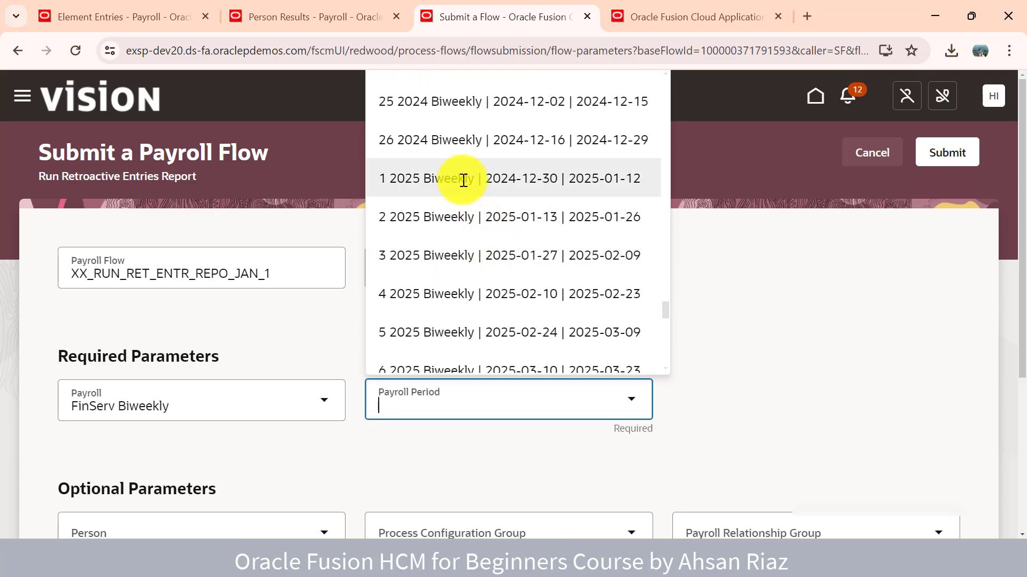
click(463, 180)
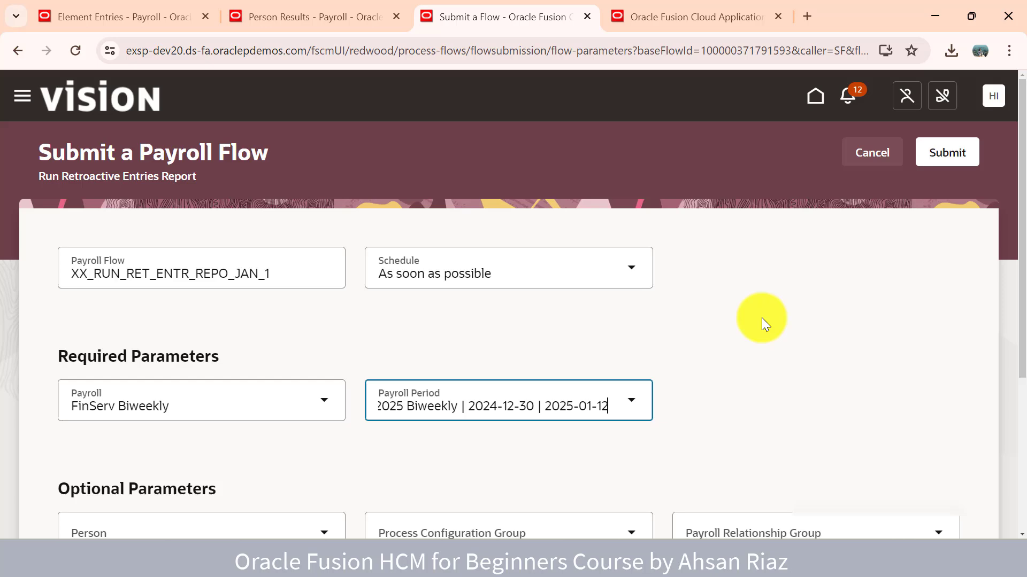
click(931, 158)
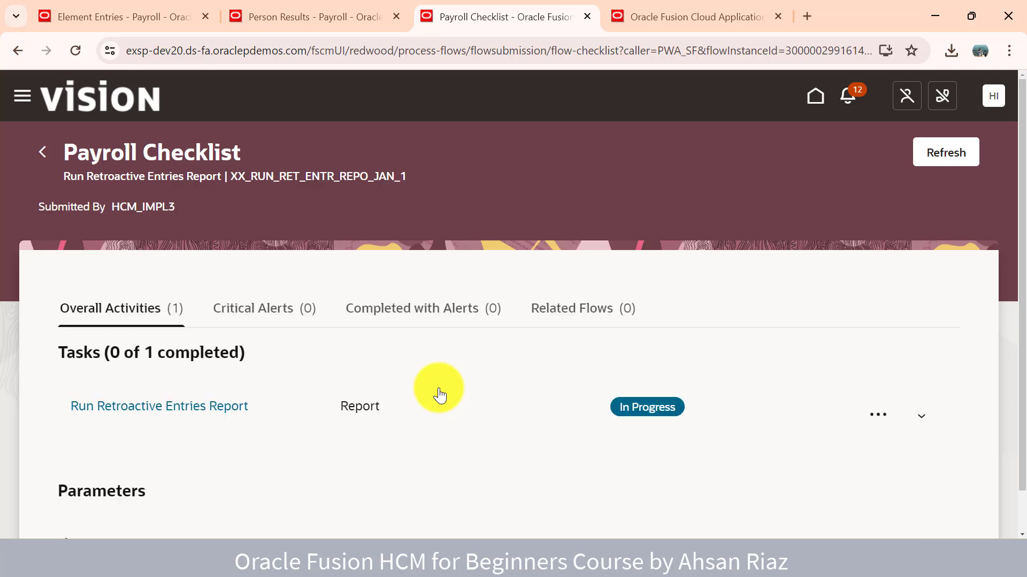
Refresh the payroll checklist repeatedly until the Run Retroactive Entries Report task is completed
click(929, 158)
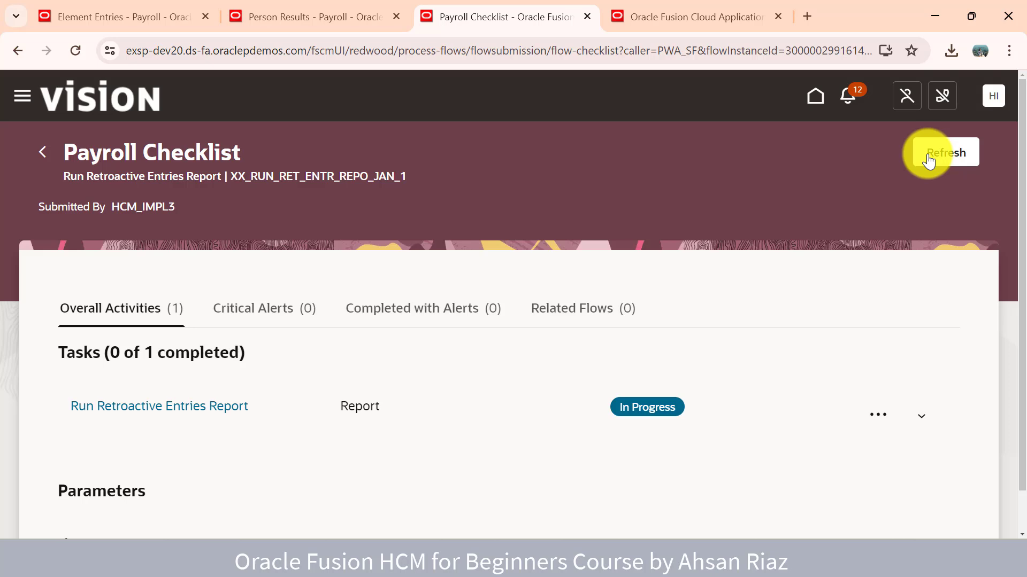
click(929, 156)
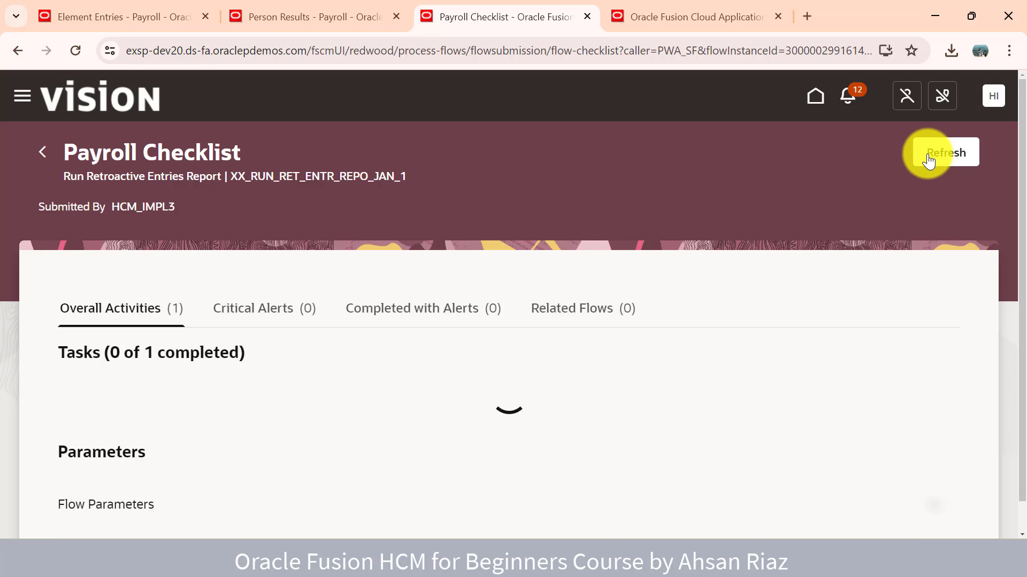
click(929, 159)
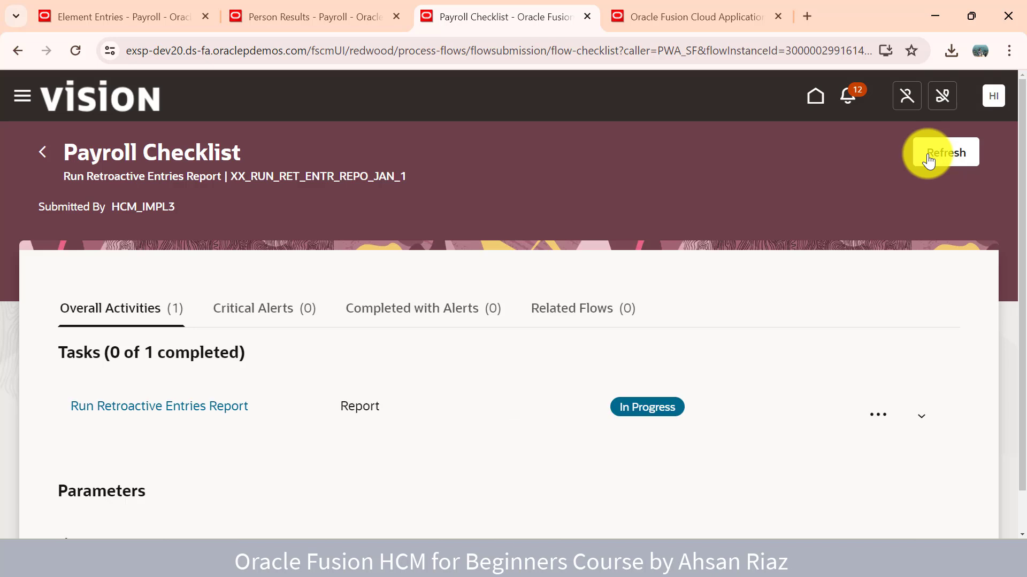
click(929, 159)
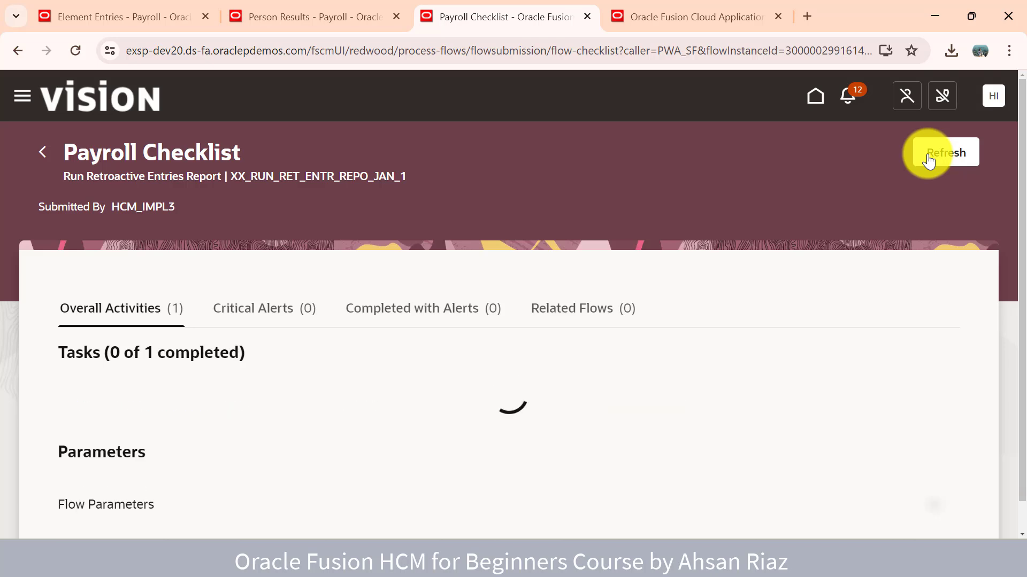
click(929, 159)
click(929, 159)
click(929, 159)
click(928, 159)
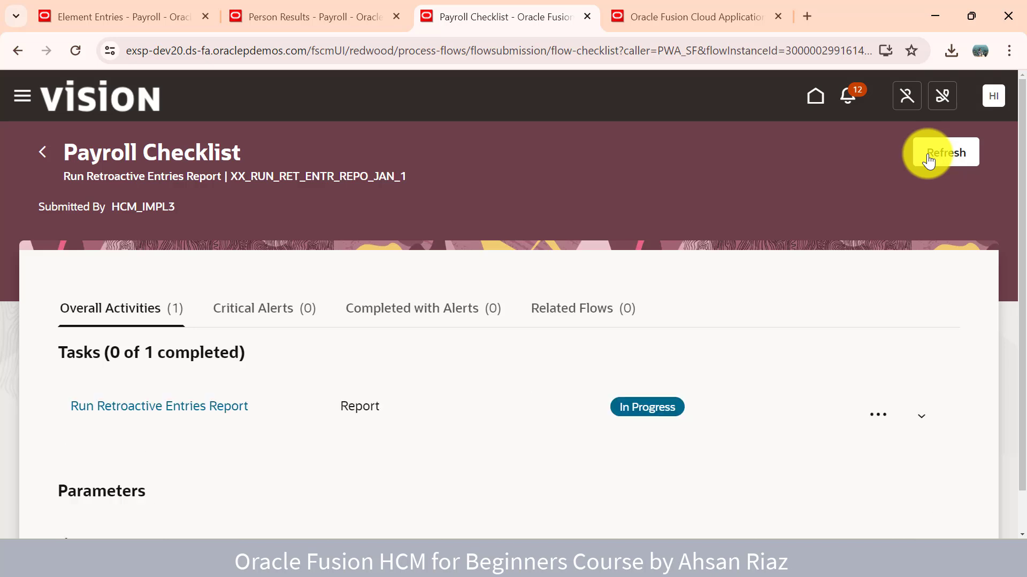
click(929, 159)
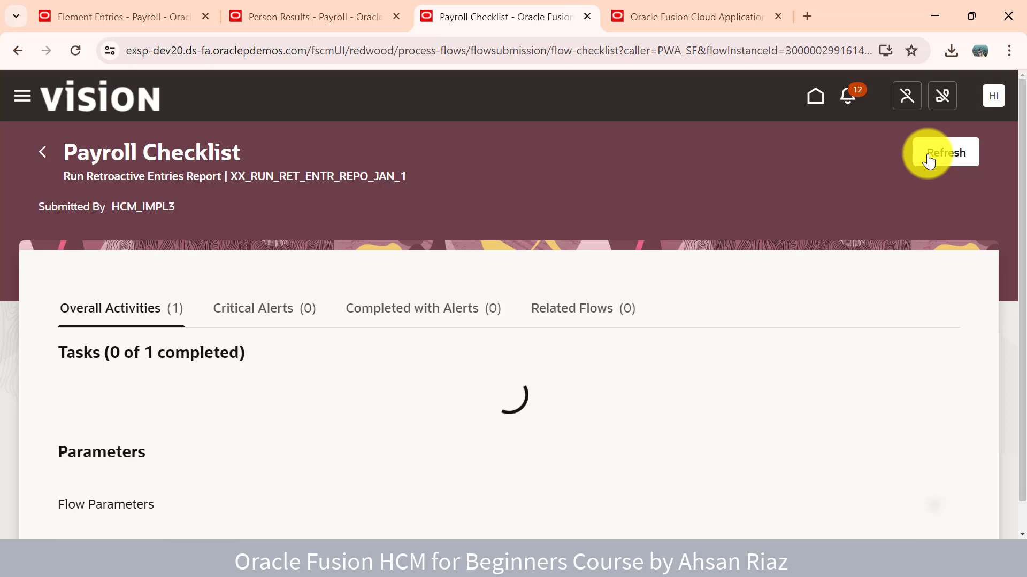
click(928, 159)
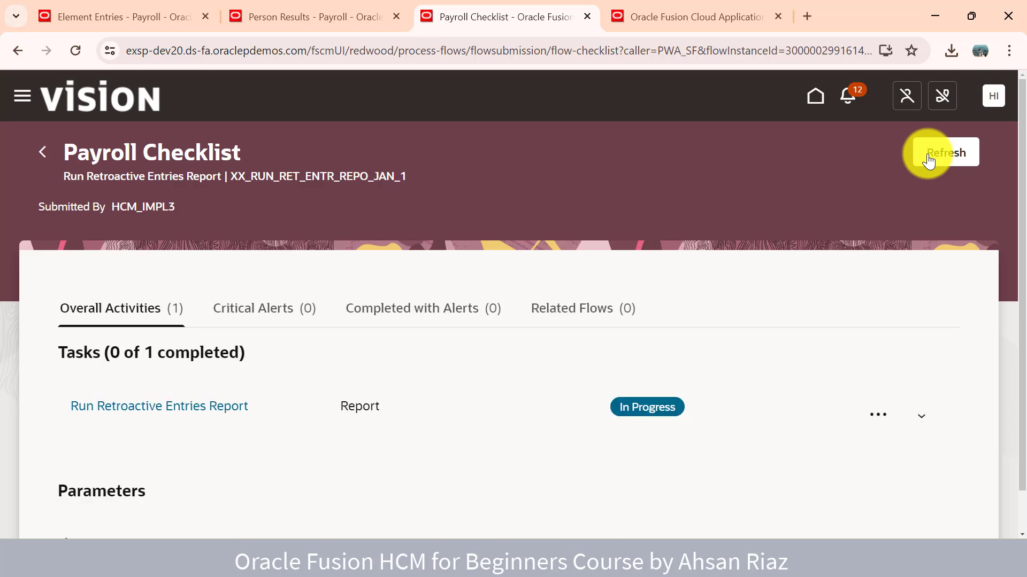
click(929, 159)
click(928, 158)
click(929, 159)
click(929, 159)
click(929, 159)
click(928, 159)
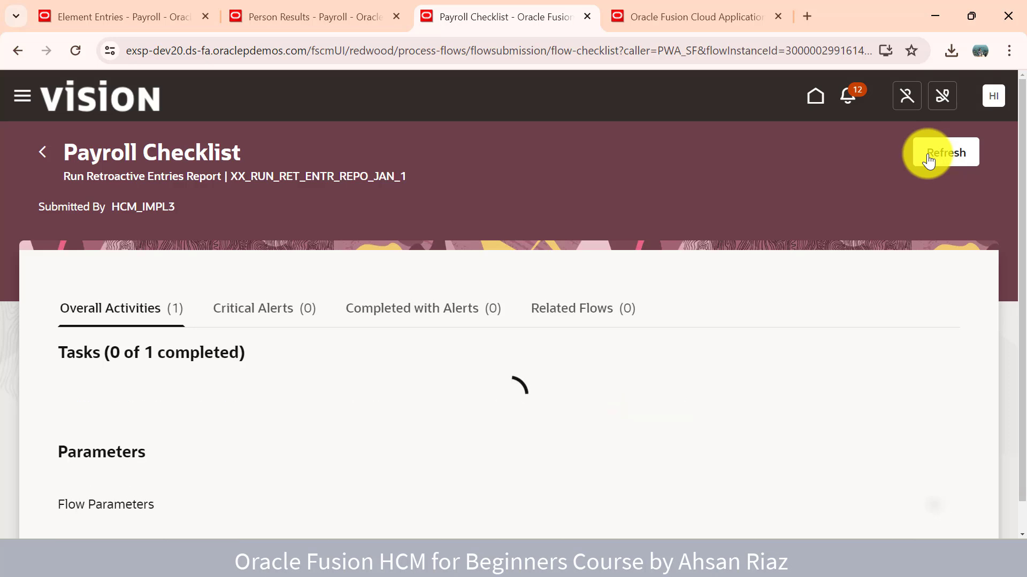
click(929, 158)
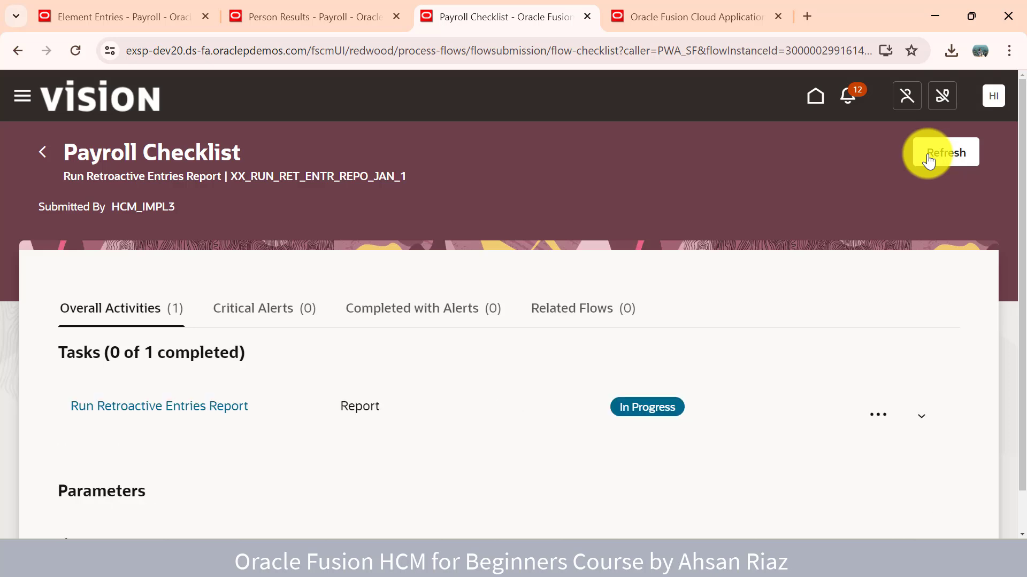
click(929, 159)
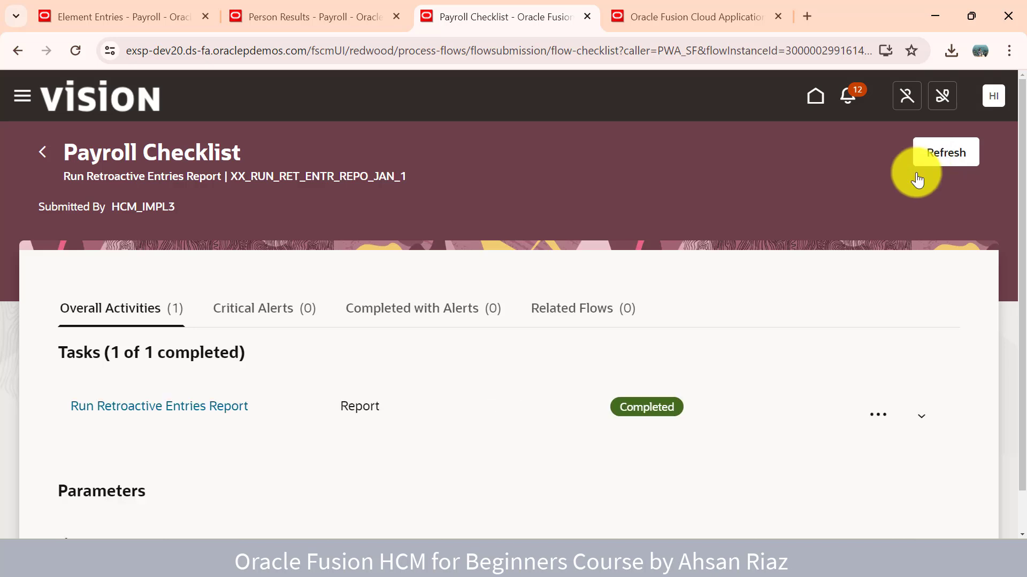
Open the Run Retroactive Entries Report task and launch its report output from the Output and Log Files section
click(222, 408)
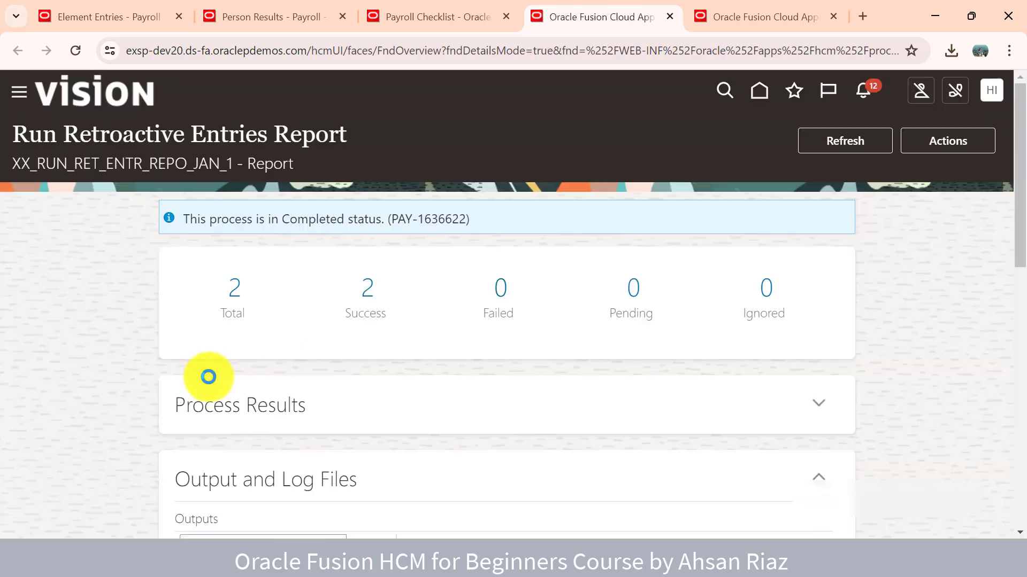
scroll(597, 394, down, 3)
click(801, 431)
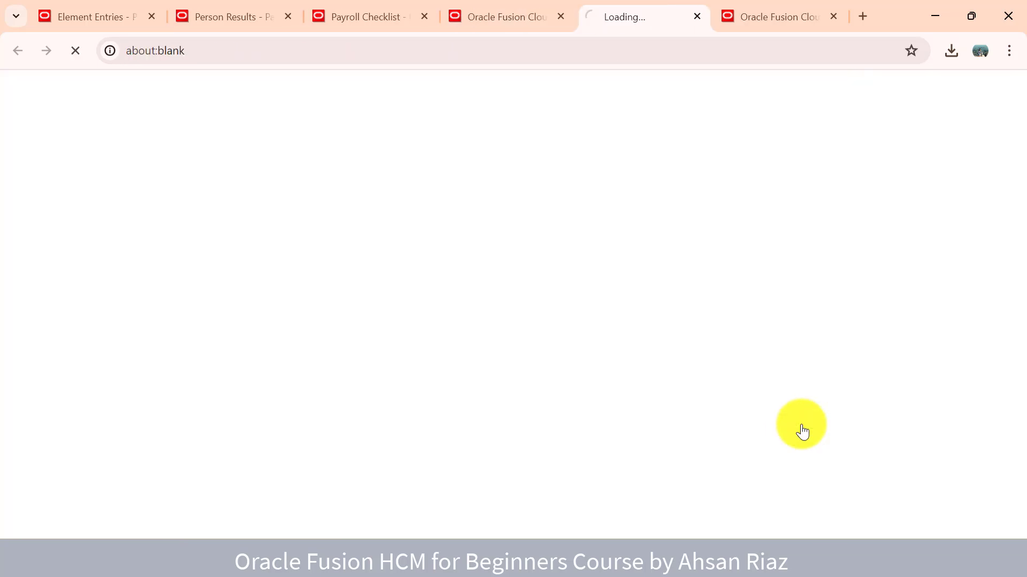
Open the downloaded Retroactive Entries Report PDF and examine its Elements Summary and Elements by Original Process Summary sections
click(811, 92)
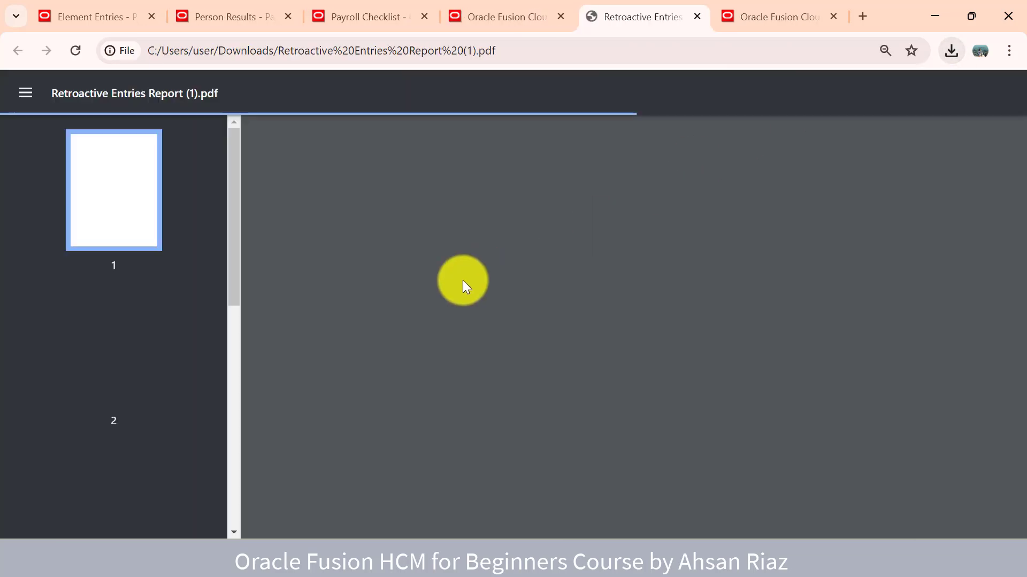
scroll(442, 292, down, 15)
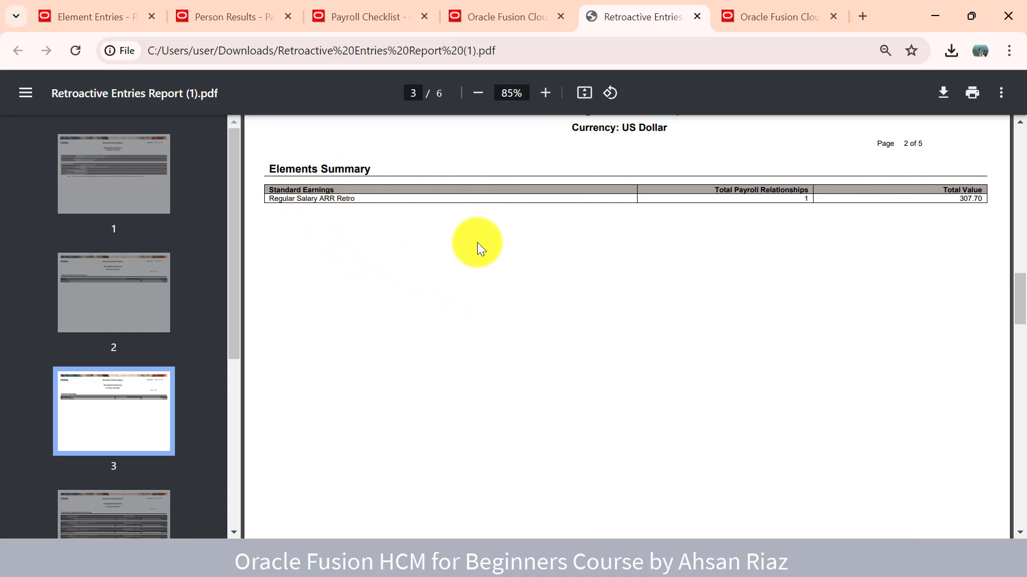
scroll(488, 250, down, 7)
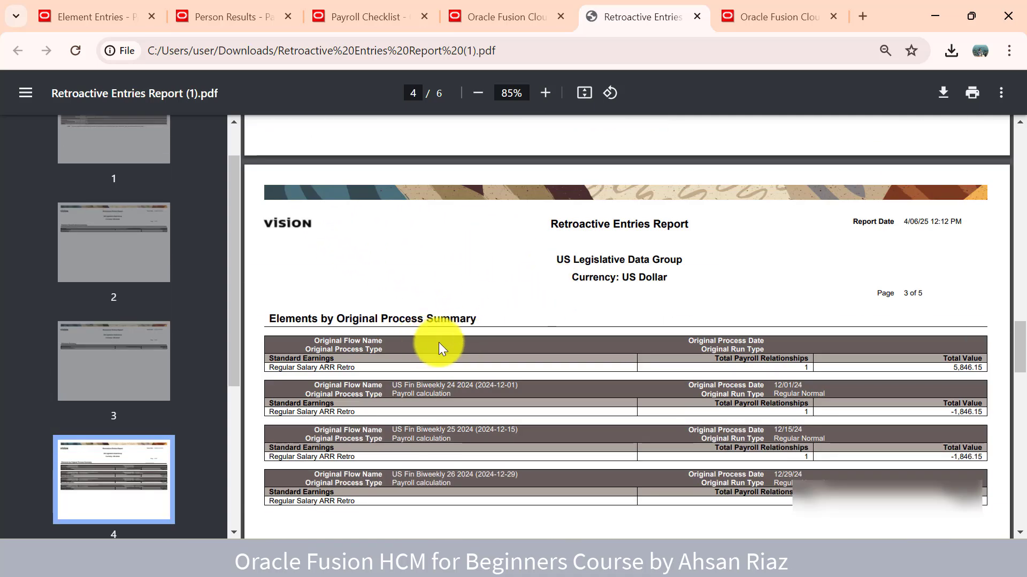
scroll(493, 385, down, 1)
Examine the Regular Salary ARR Retro lines under Element Details for a Person and compare them with the Elements by Original Process Summary
scroll(491, 385, down, 10)
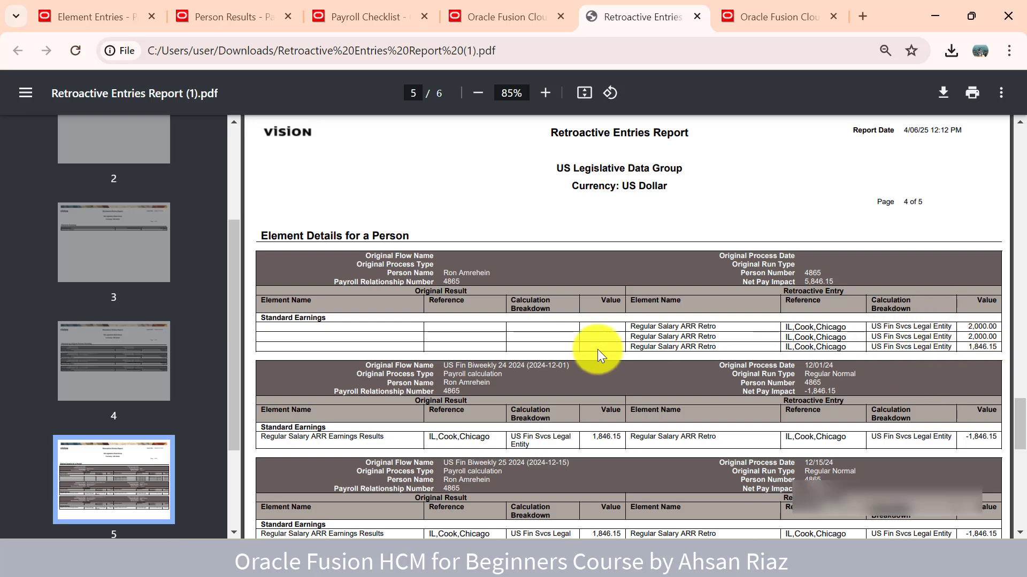
double_click(978, 437)
scroll(892, 448, down, 2)
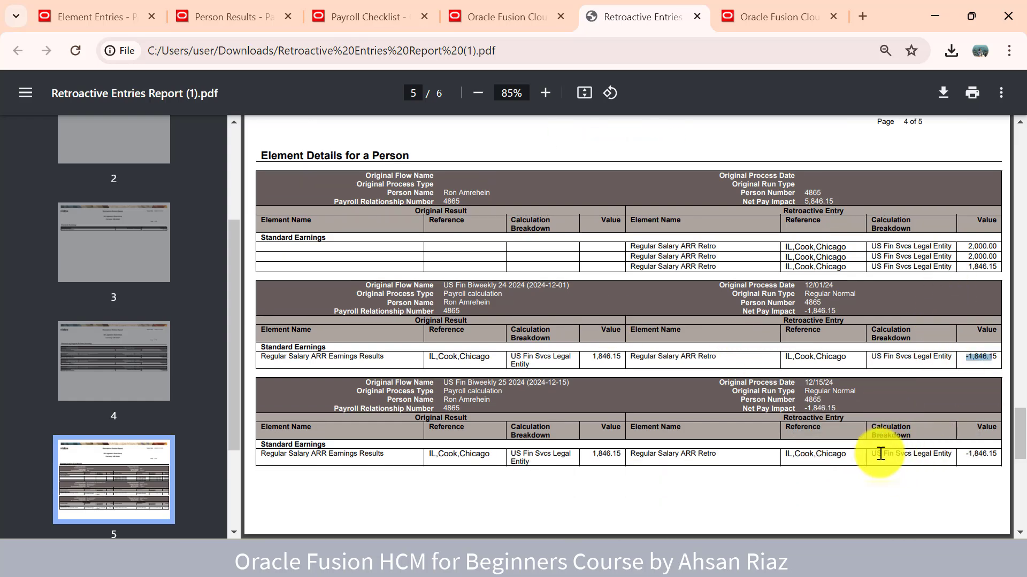
scroll(532, 385, up, 6)
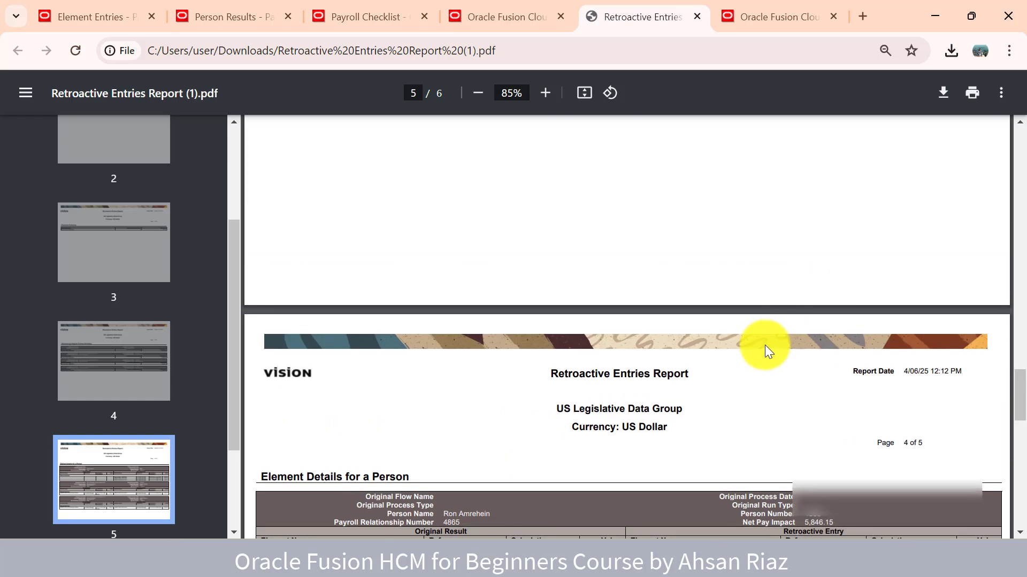
scroll(531, 317, up, 3)
scroll(696, 334, up, 2)
scroll(407, 319, down, 10)
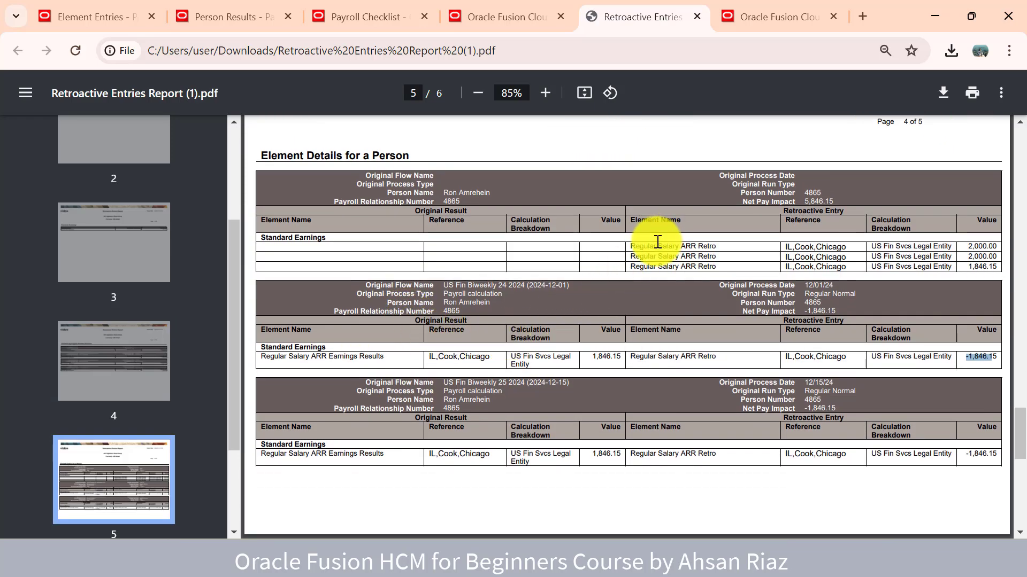
drag(630, 247, 685, 252)
click(683, 261)
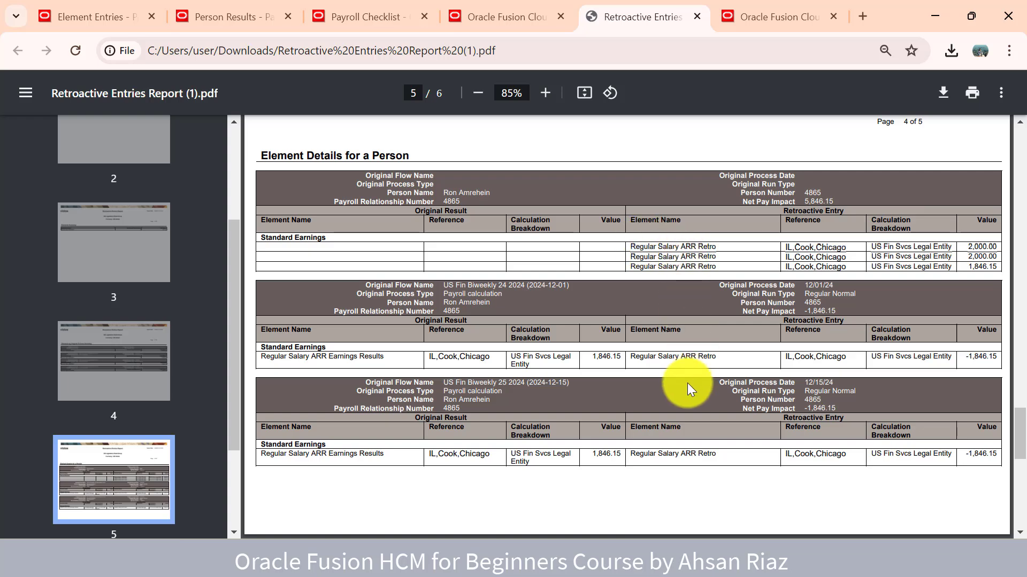
scroll(638, 359, up, 10)
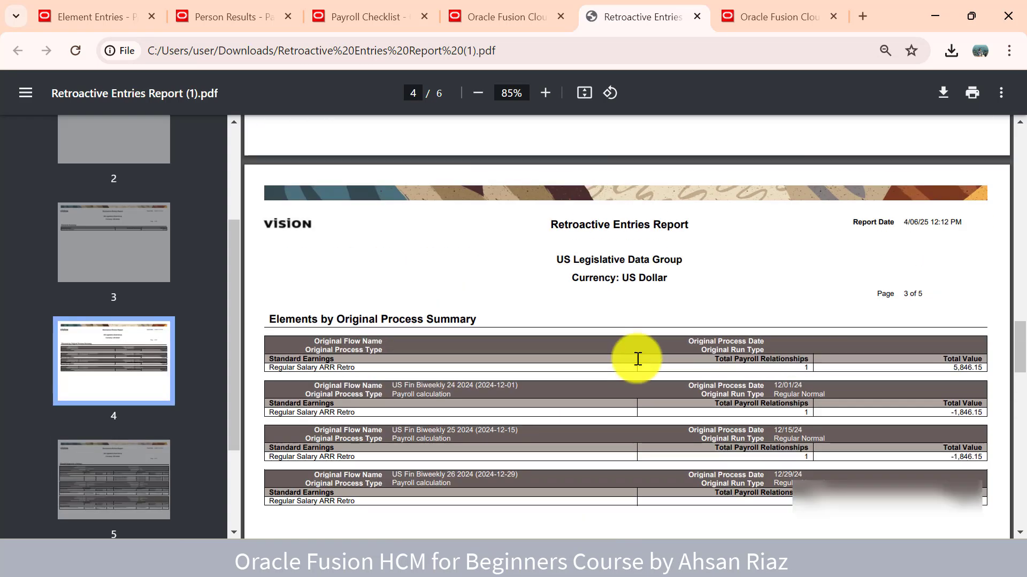